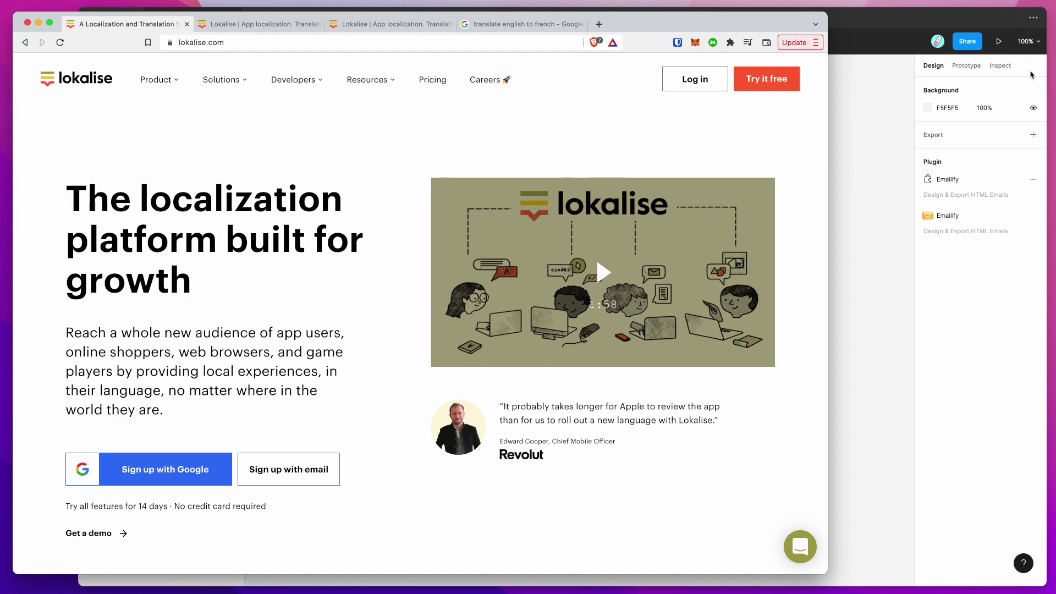
# Switch to Figma and check the saving option on the Emailify HTML Email Builder plugin's page.
pyautogui.click(886, 23)
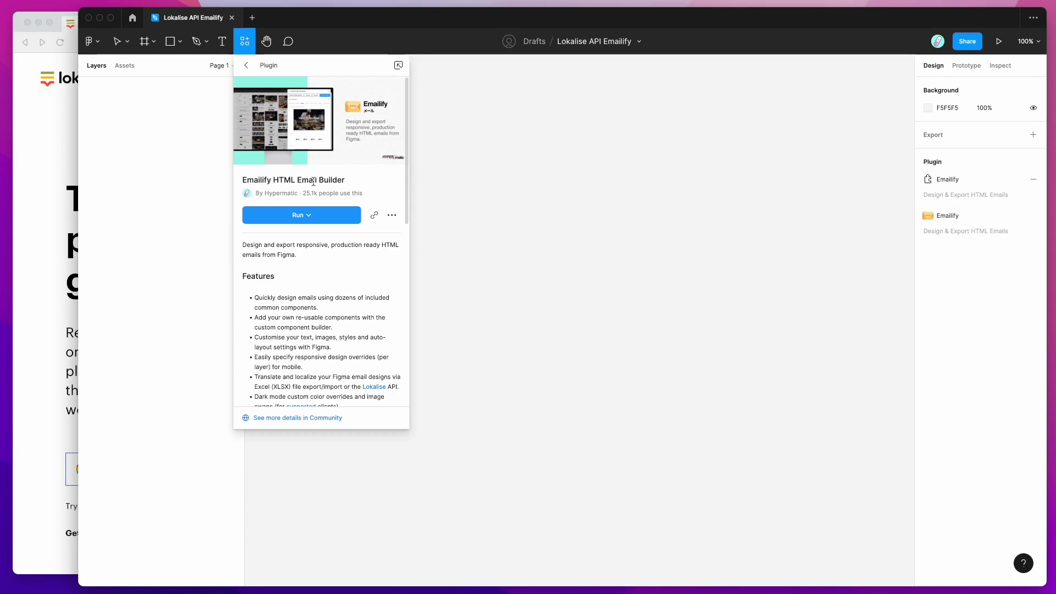
pyautogui.click(392, 218)
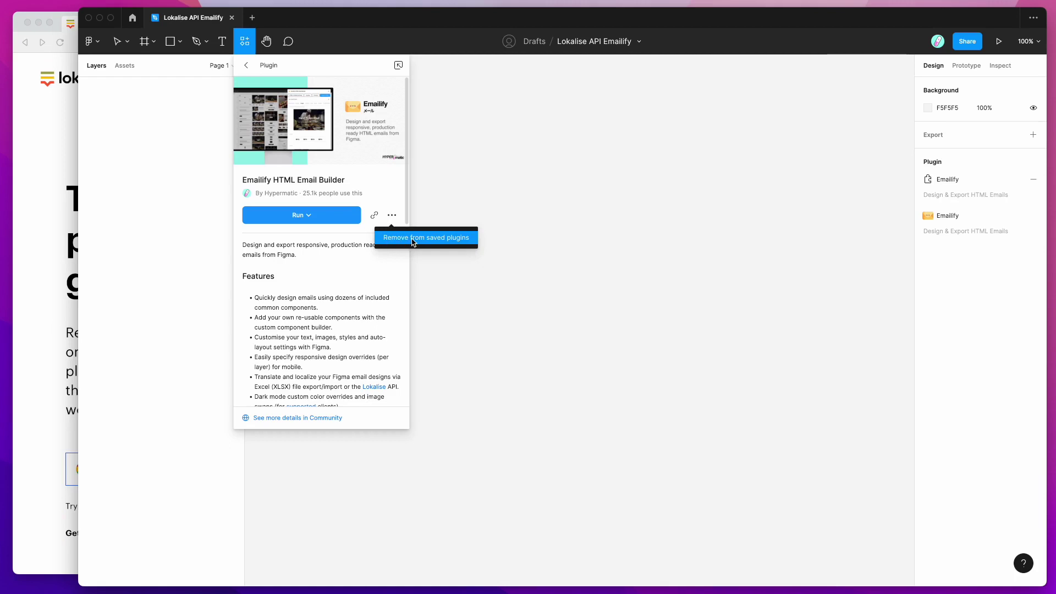
pyautogui.click(377, 192)
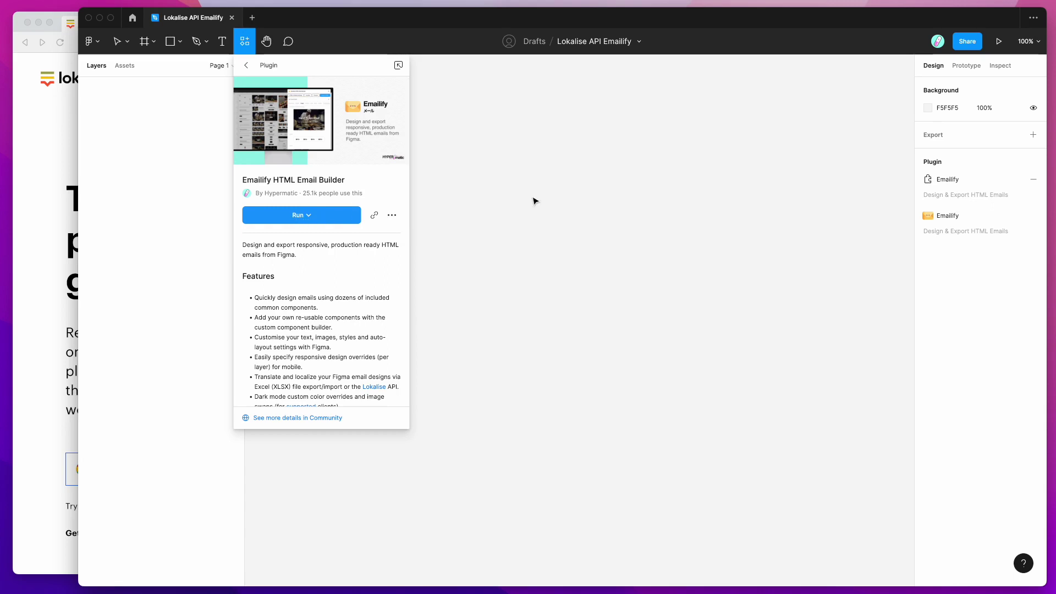
# Run the saved Emailify HTML Email Builder plugin on the empty canvas and move its window aside.
pyautogui.click(457, 166)
pyautogui.rightClick(457, 165)
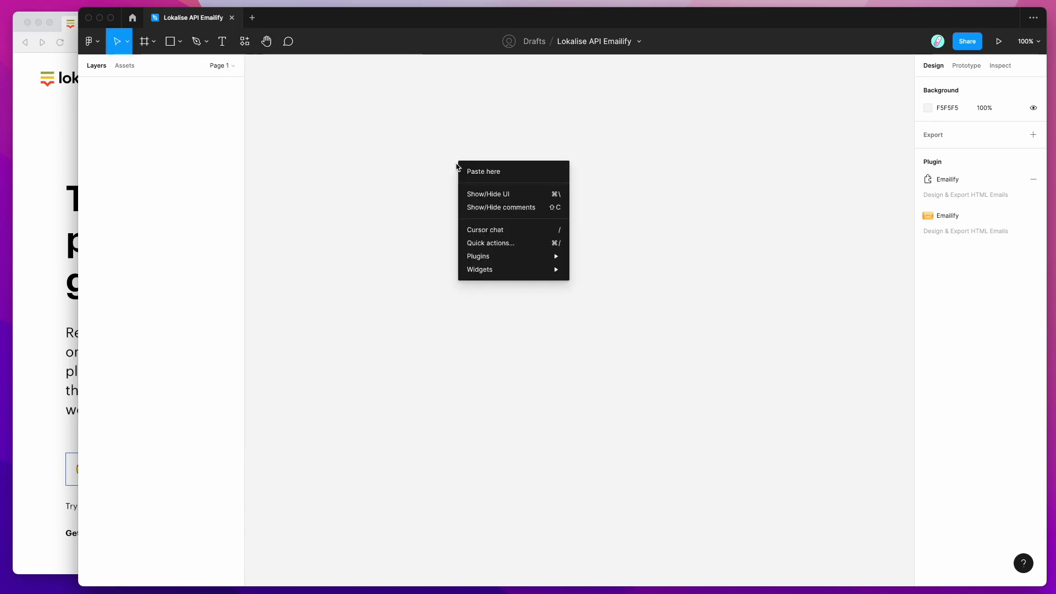
pyautogui.moveTo(503, 256)
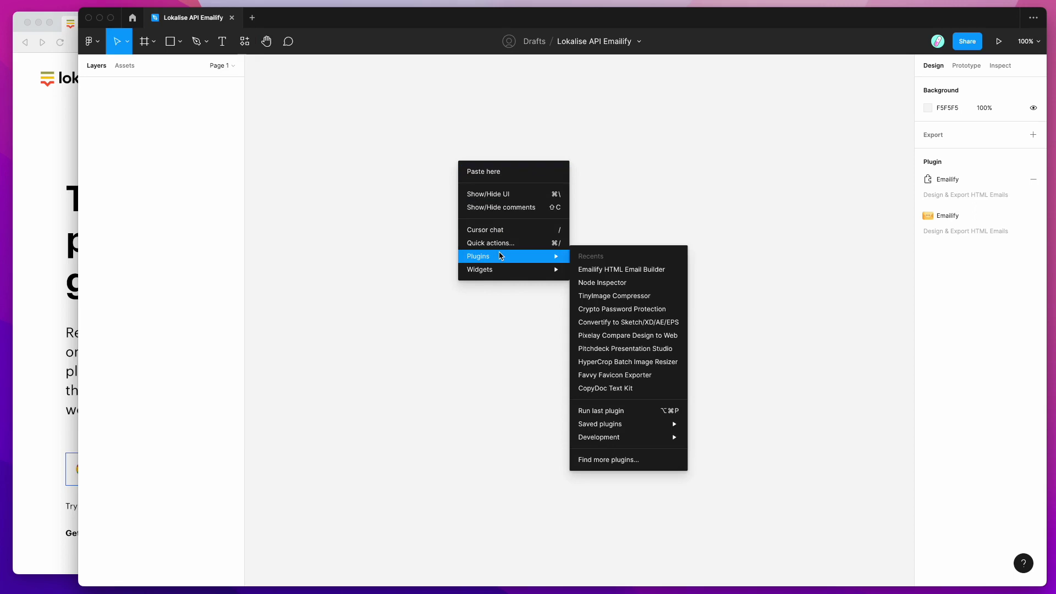
pyautogui.moveTo(657, 429)
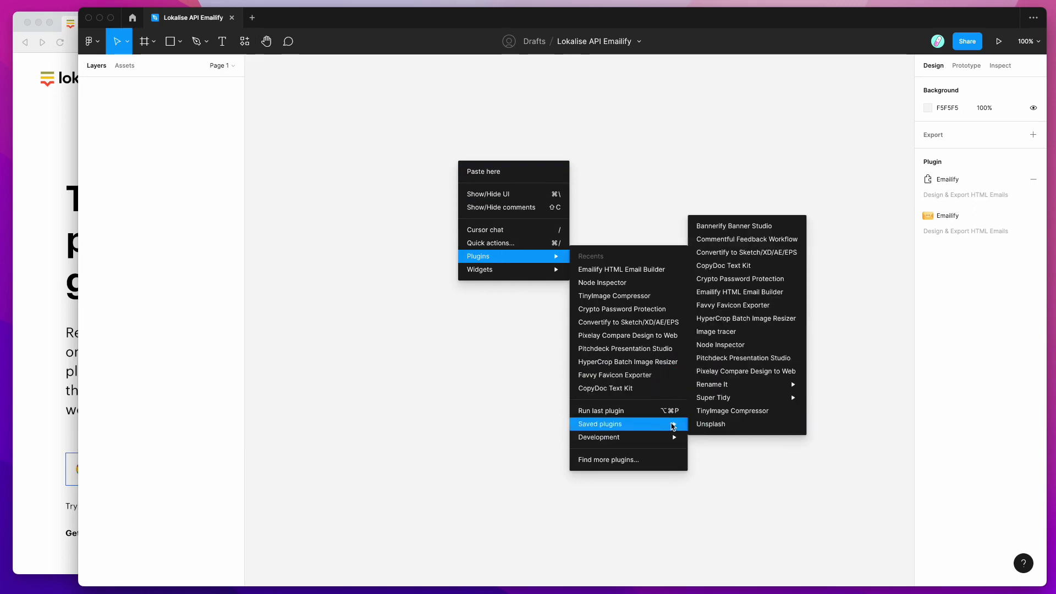
pyautogui.click(736, 296)
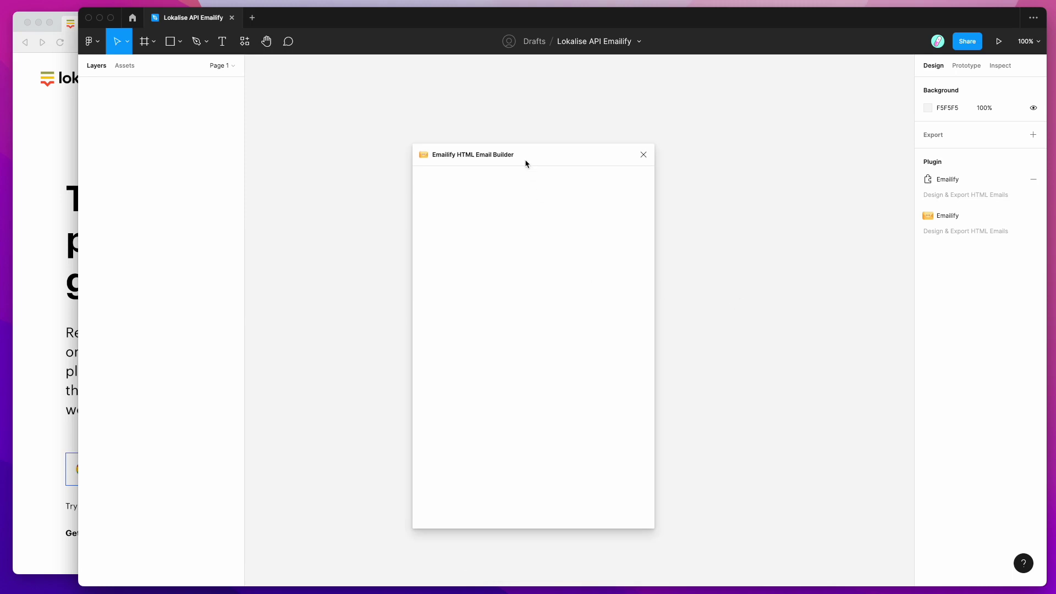
pyautogui.moveTo(525, 155); pyautogui.dragTo(735, 114)
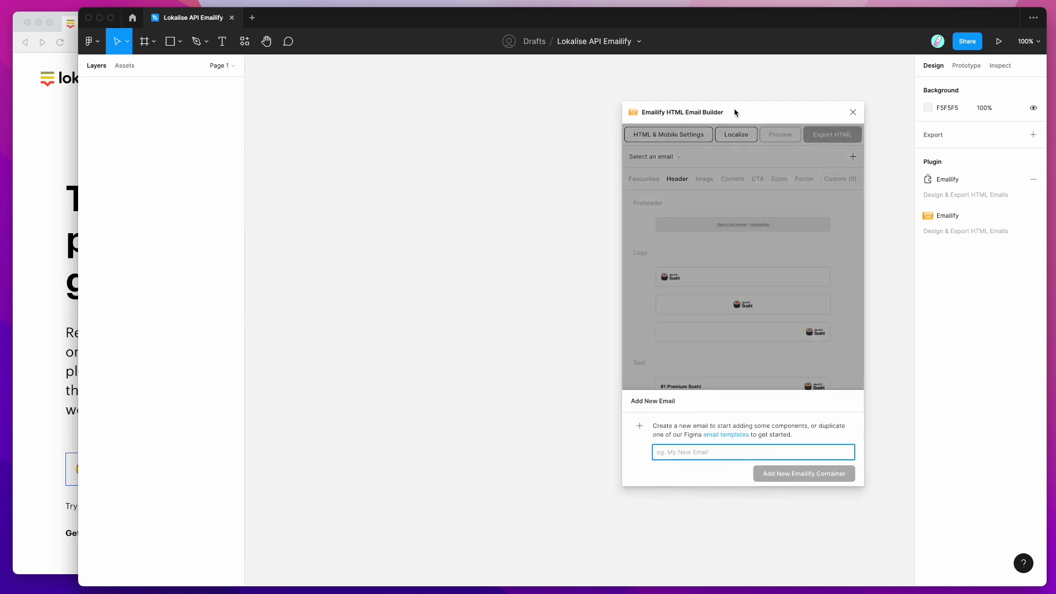
# Add a new Emailify email container named "Jiro eDM".
pyautogui.click(704, 403)
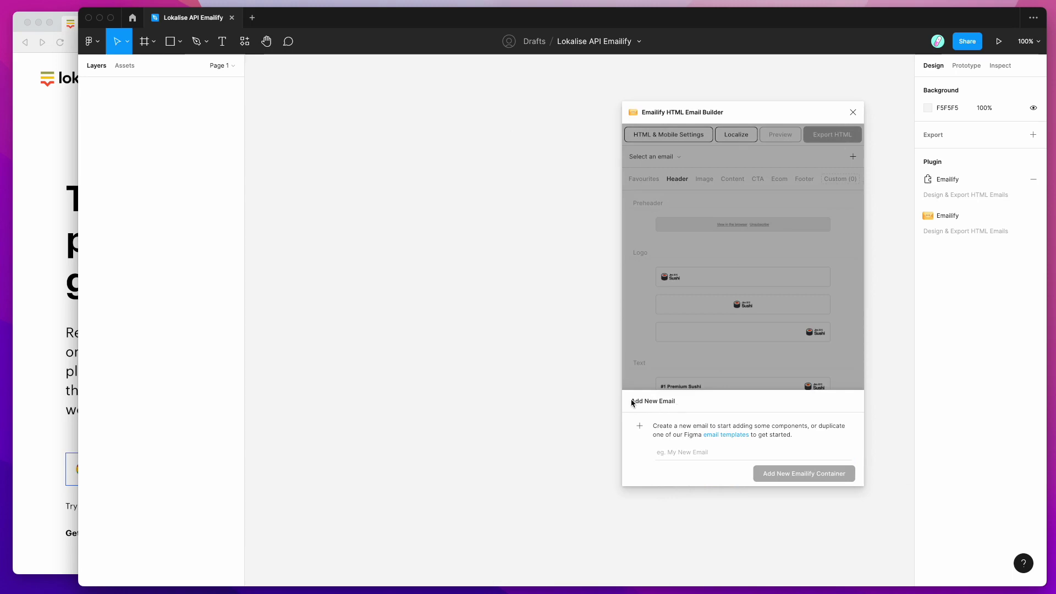
pyautogui.click(681, 450)
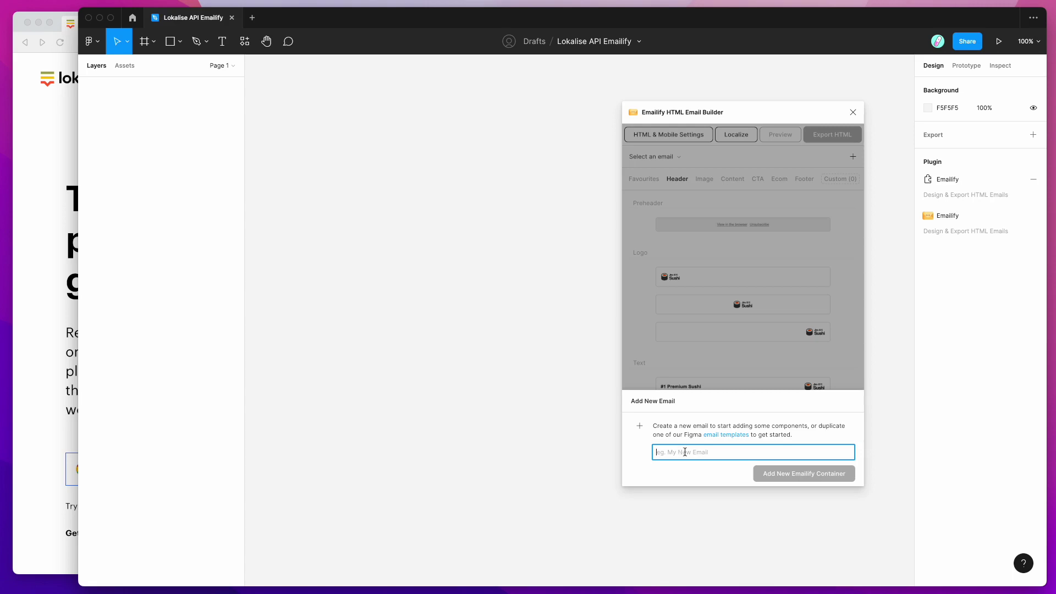
pyautogui.write('Jiro eDM')
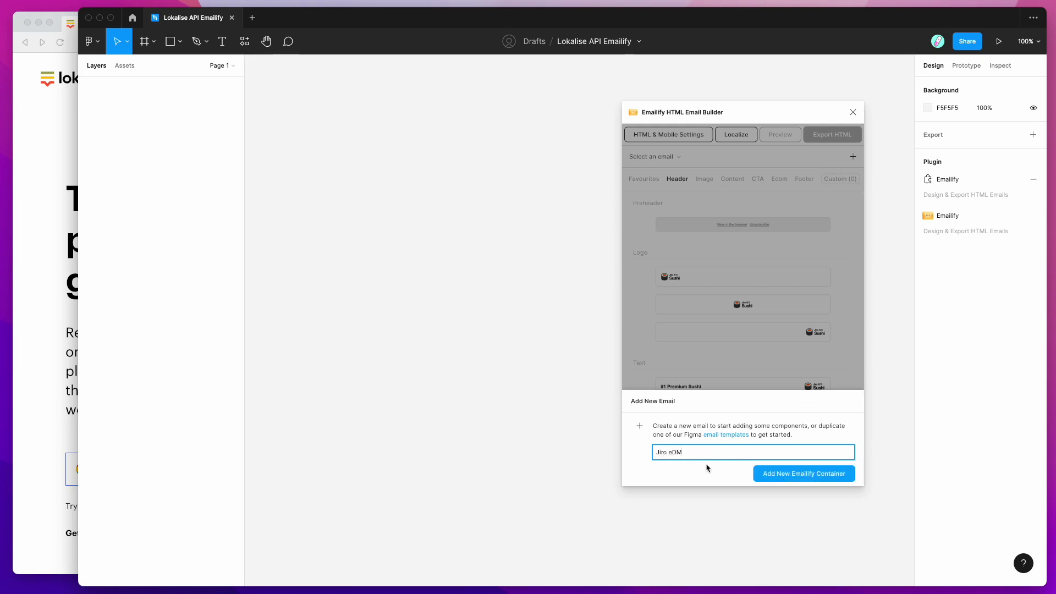
pyautogui.moveTo(687, 452); pyautogui.dragTo(623, 456)
pyautogui.click(798, 474)
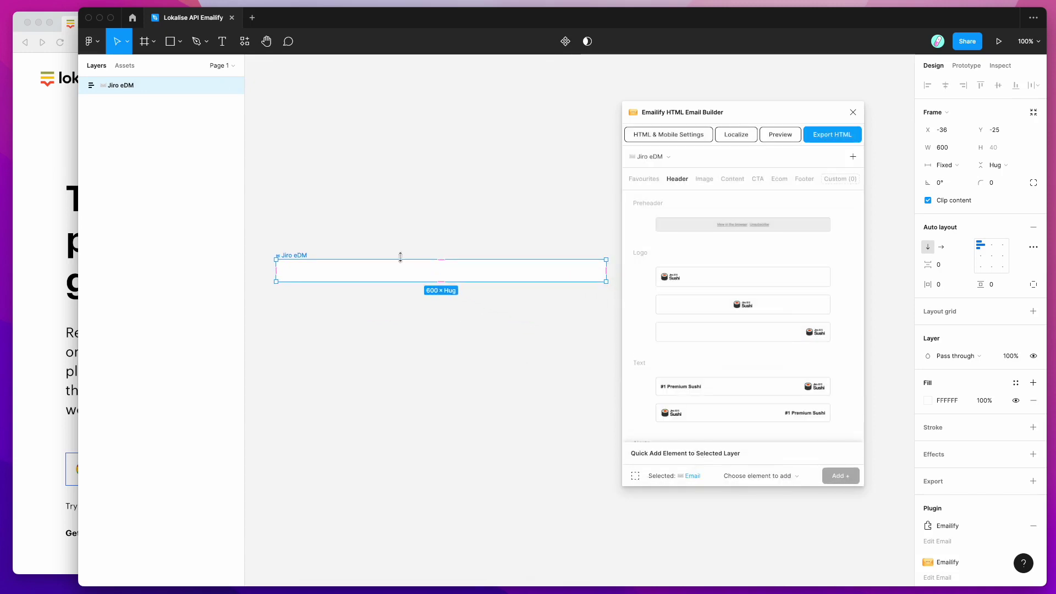
# Add the centered logo header and the "Welcome to Jiro" call-to-action hero to the Jiro eDM email.
pyautogui.moveTo(771, 114); pyautogui.dragTo(769, 93)
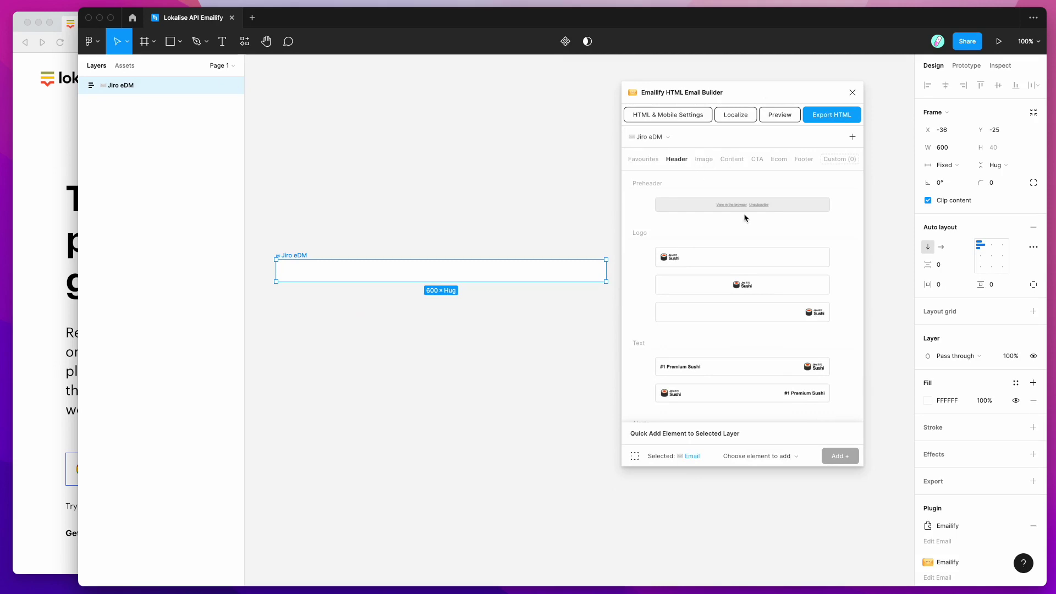
pyautogui.click(743, 286)
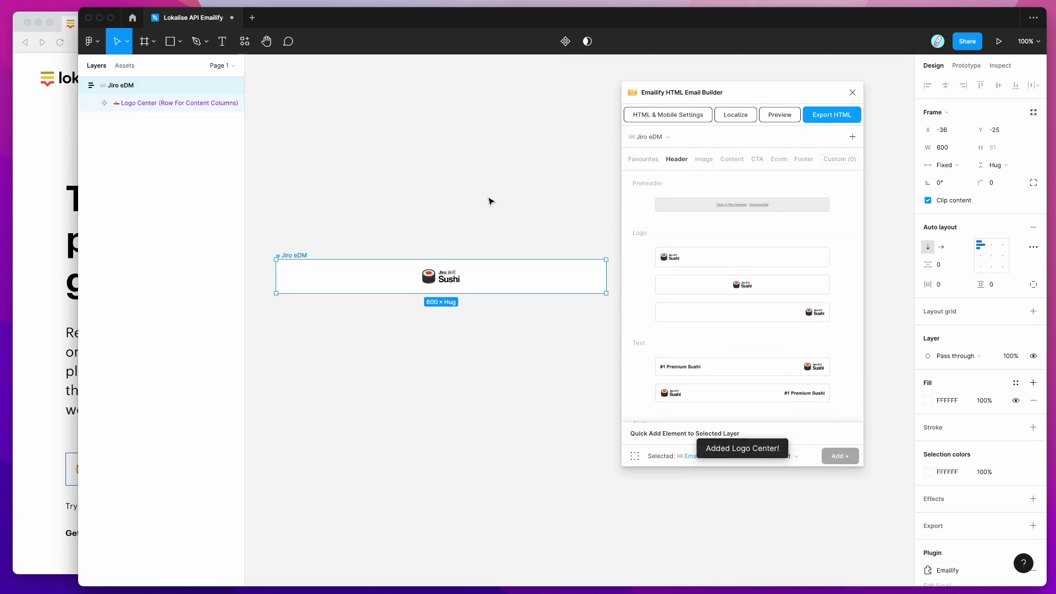
pyautogui.click(732, 160)
pyautogui.click(757, 160)
pyautogui.scroll(-3, 756, 216)
pyautogui.click(745, 287)
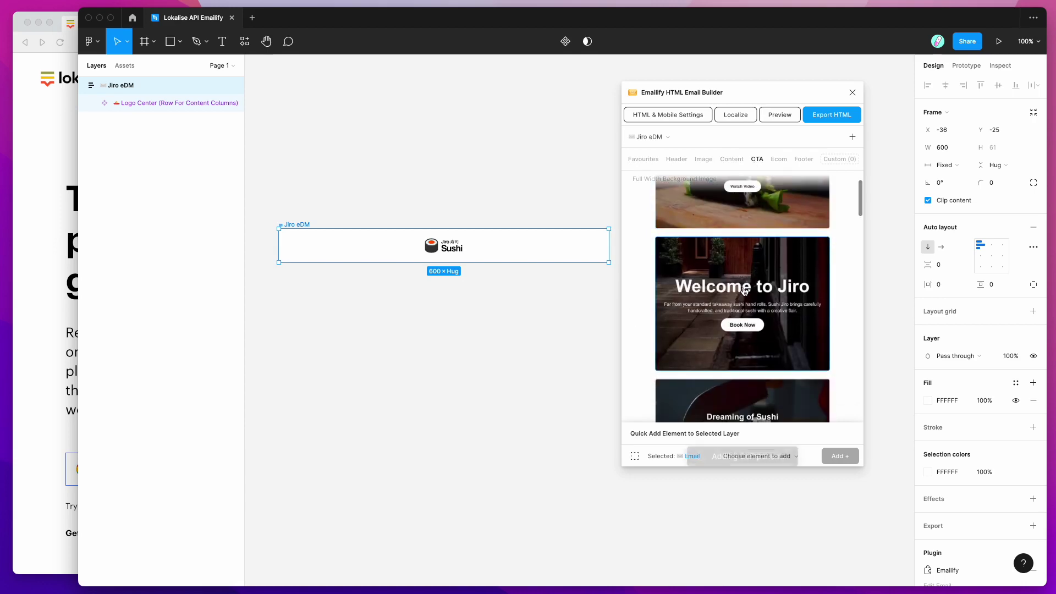
# Add the minimal company footer with only the company name and address below the hero.
pyautogui.scroll(-2, 571, 268)
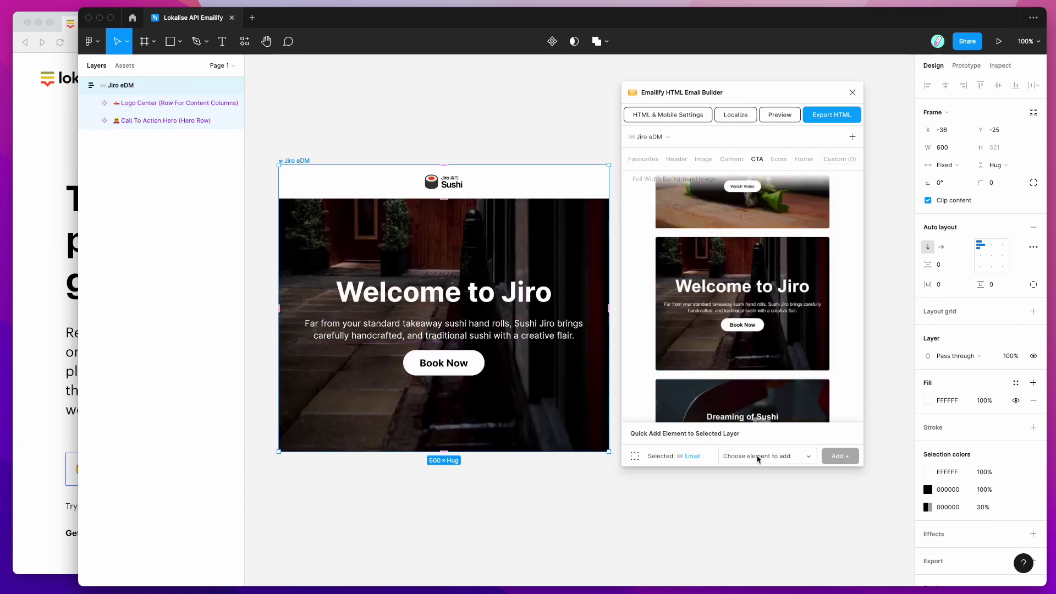
pyautogui.scroll(-2, 456, 336)
pyautogui.scroll(-1, 455, 336)
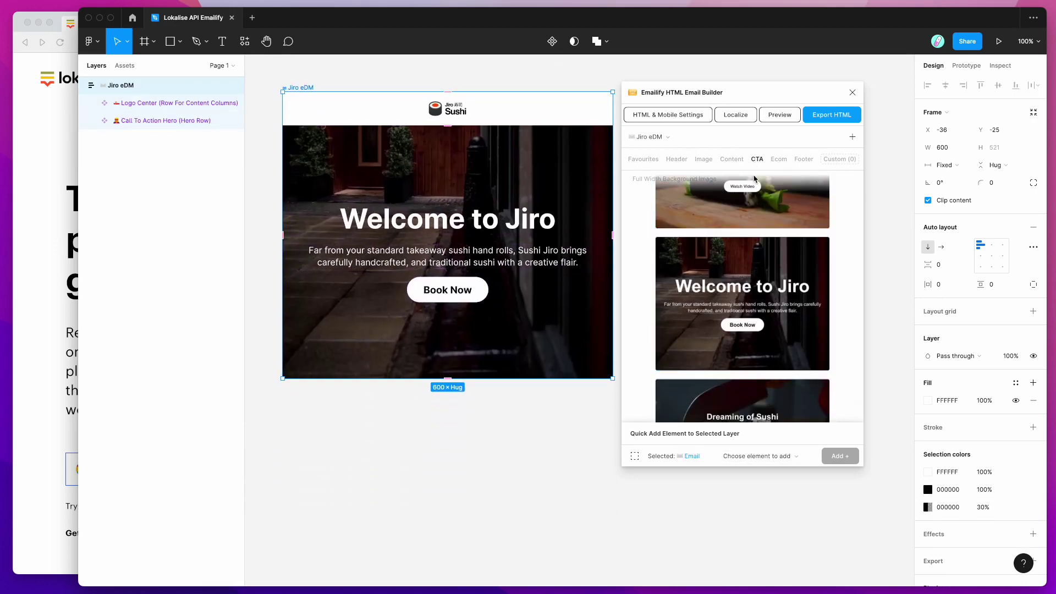
pyautogui.click(804, 160)
pyautogui.scroll(-1, 741, 345)
pyautogui.scroll(-10, 741, 344)
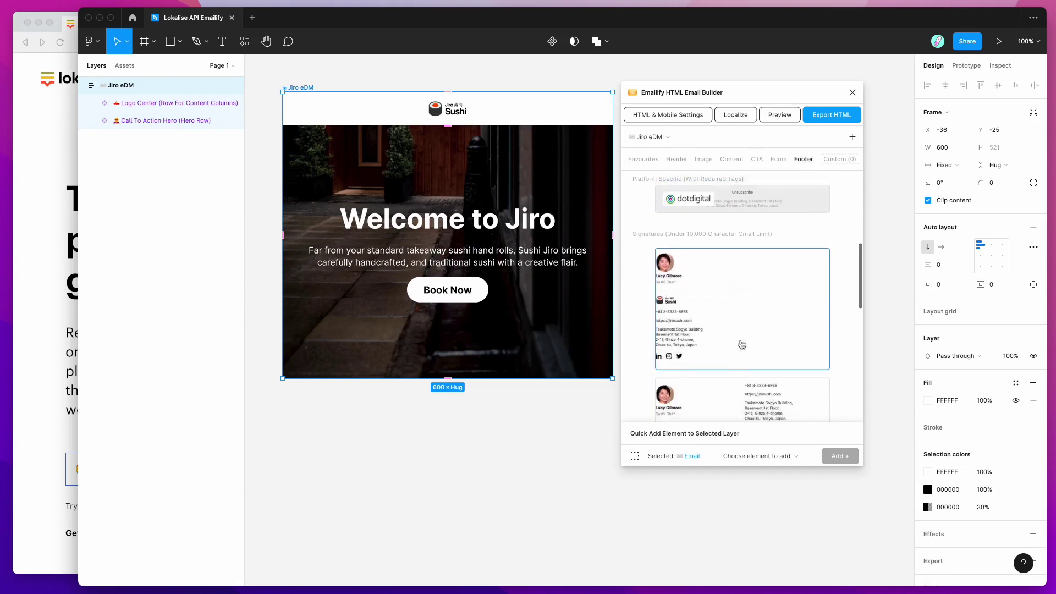
pyautogui.scroll(-2, 741, 344)
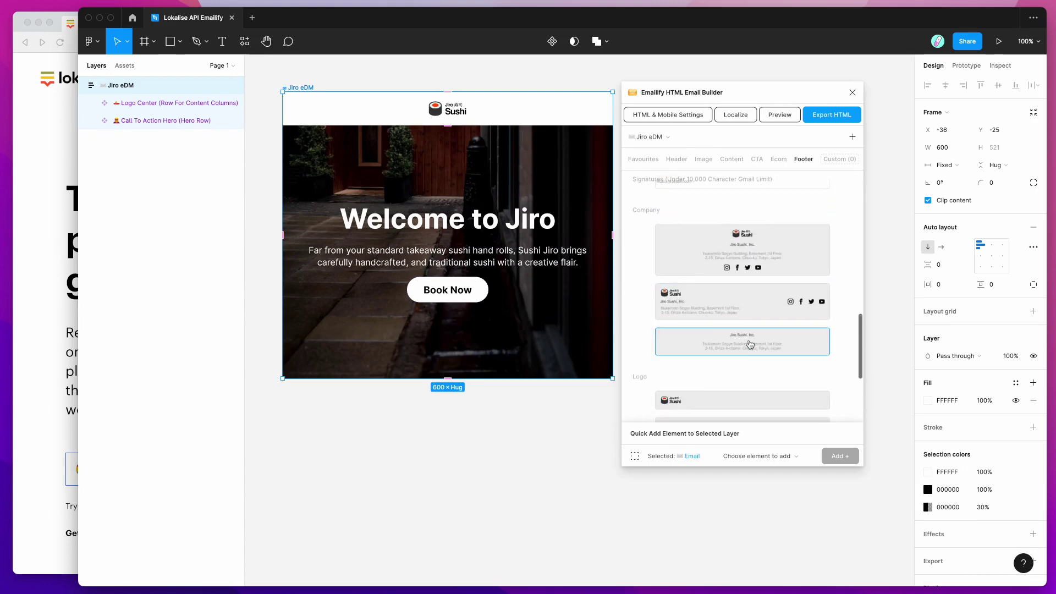
pyautogui.click(735, 348)
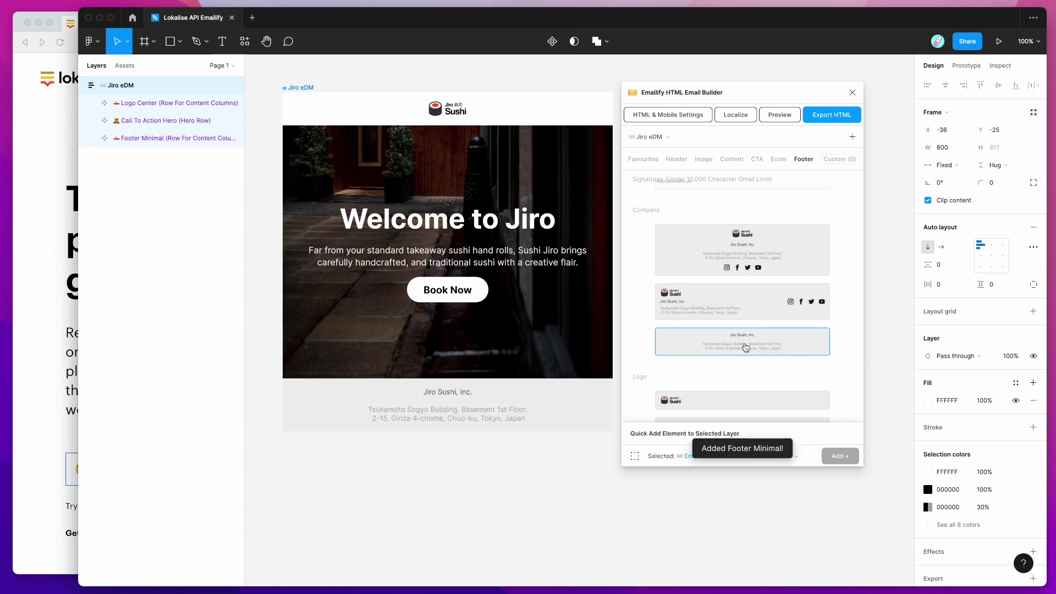
pyautogui.scroll(1, 455, 297)
pyautogui.hscroll(3, 456, 297)
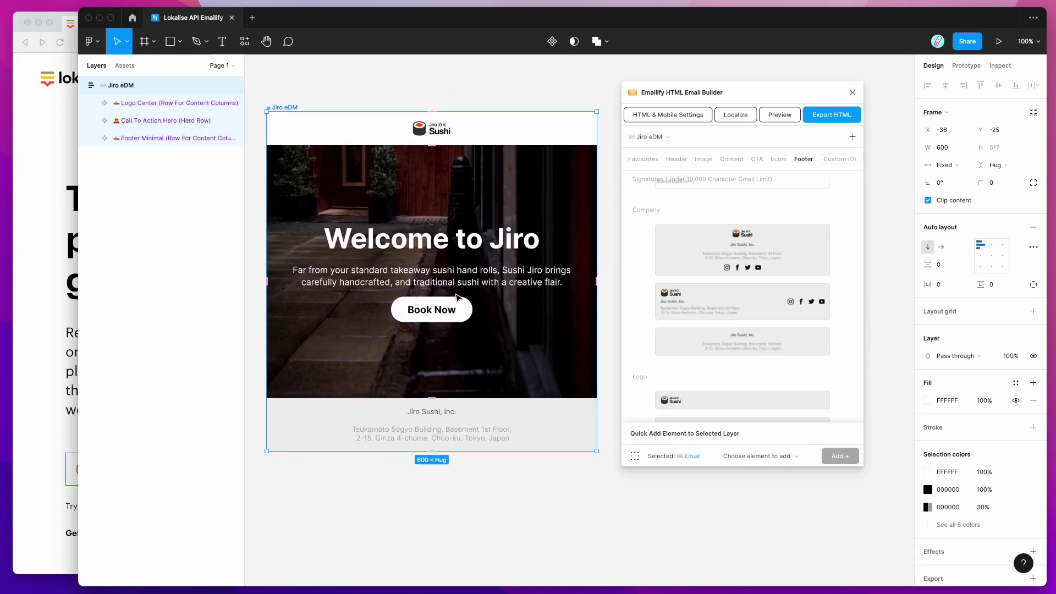
pyautogui.click(615, 249)
pyautogui.click(484, 245)
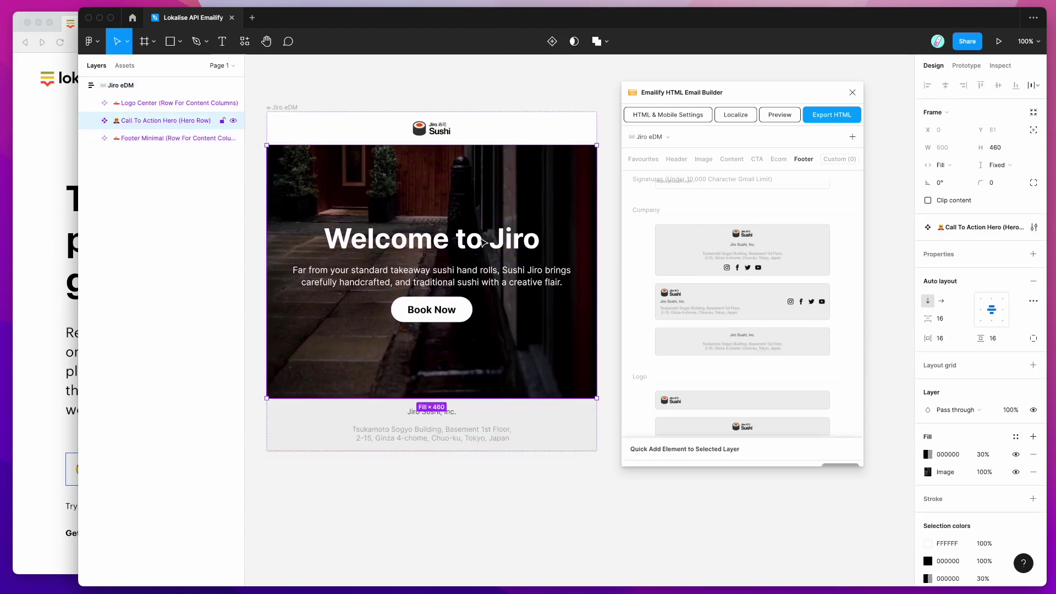
pyautogui.click(285, 108)
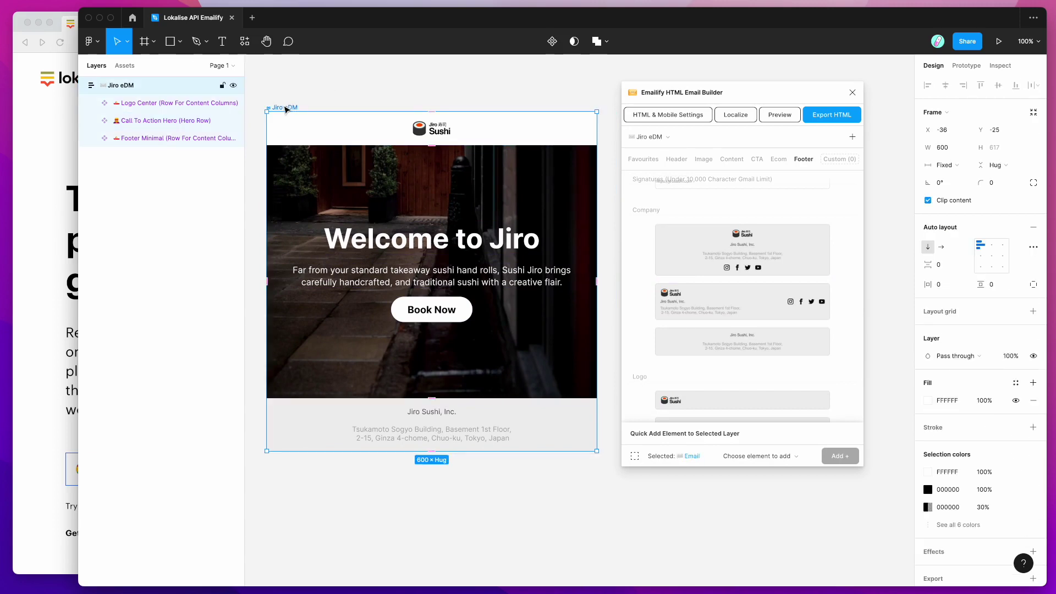
pyautogui.click(321, 99)
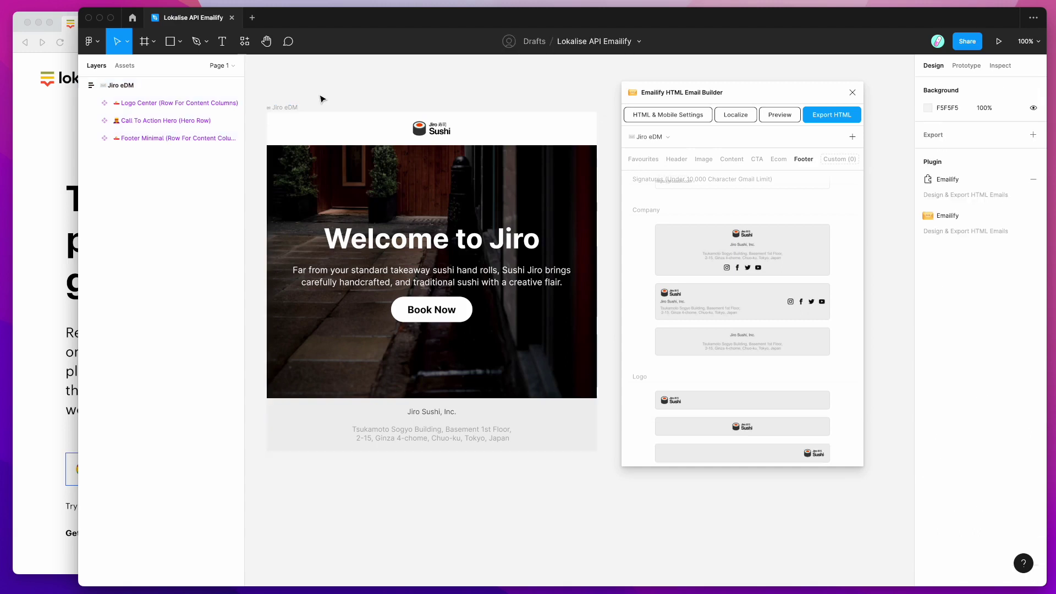
pyautogui.click(737, 119)
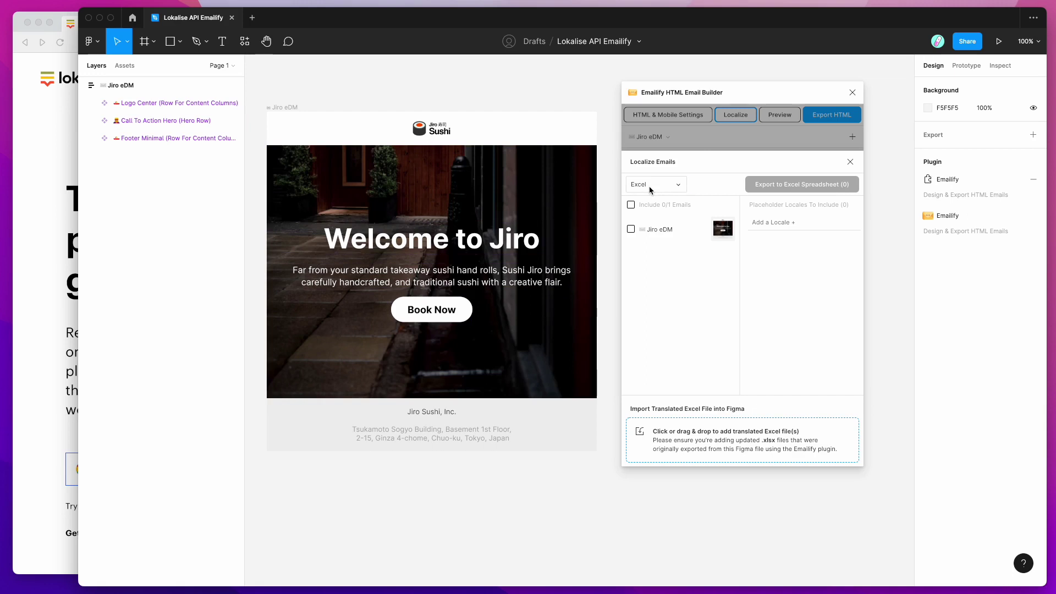
pyautogui.click(650, 187)
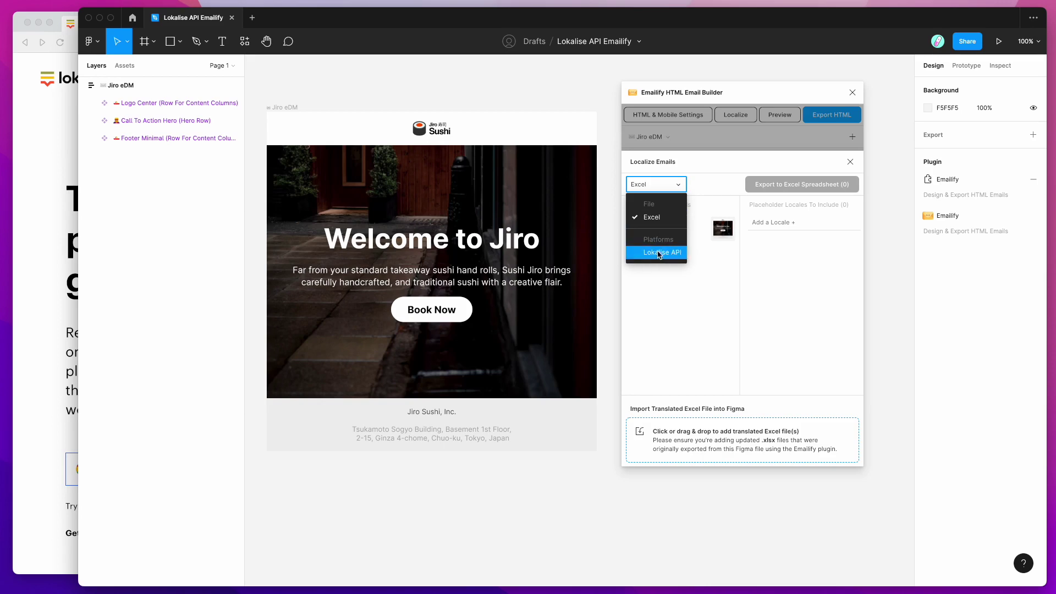
pyautogui.click(65, 188)
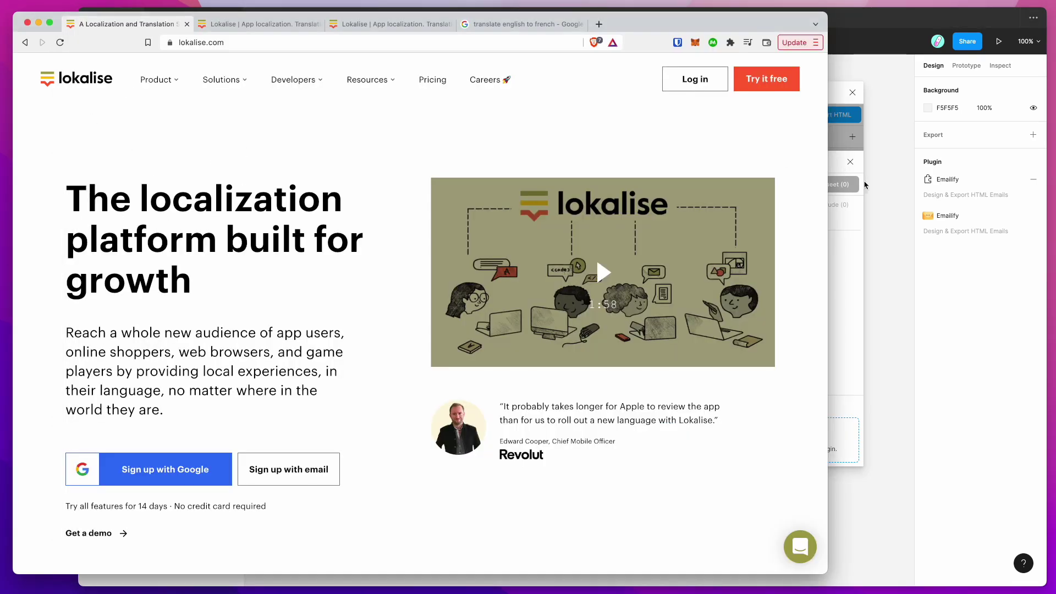
pyautogui.click(853, 244)
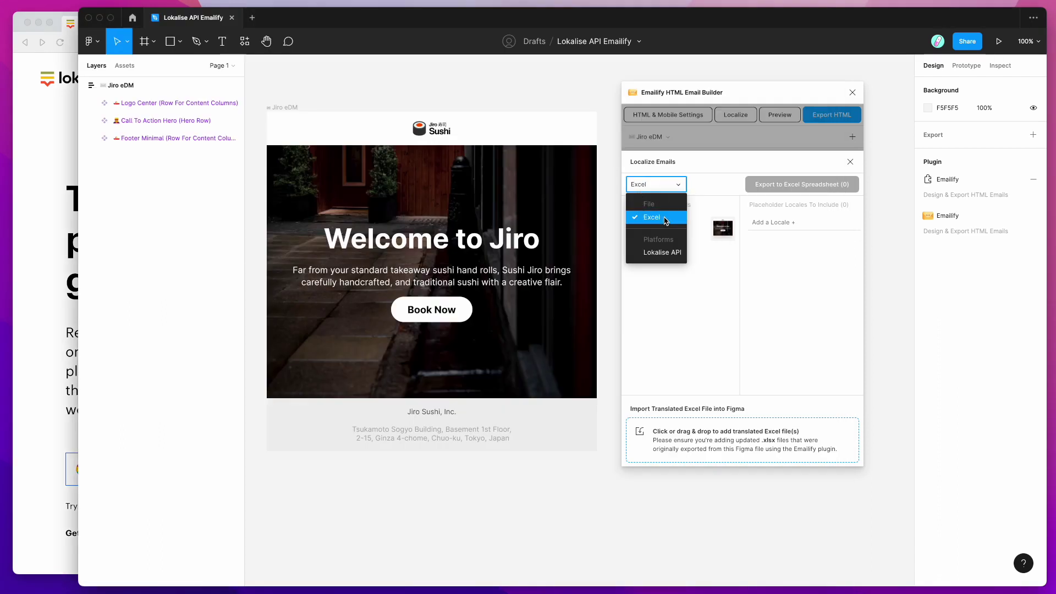
pyautogui.click(655, 253)
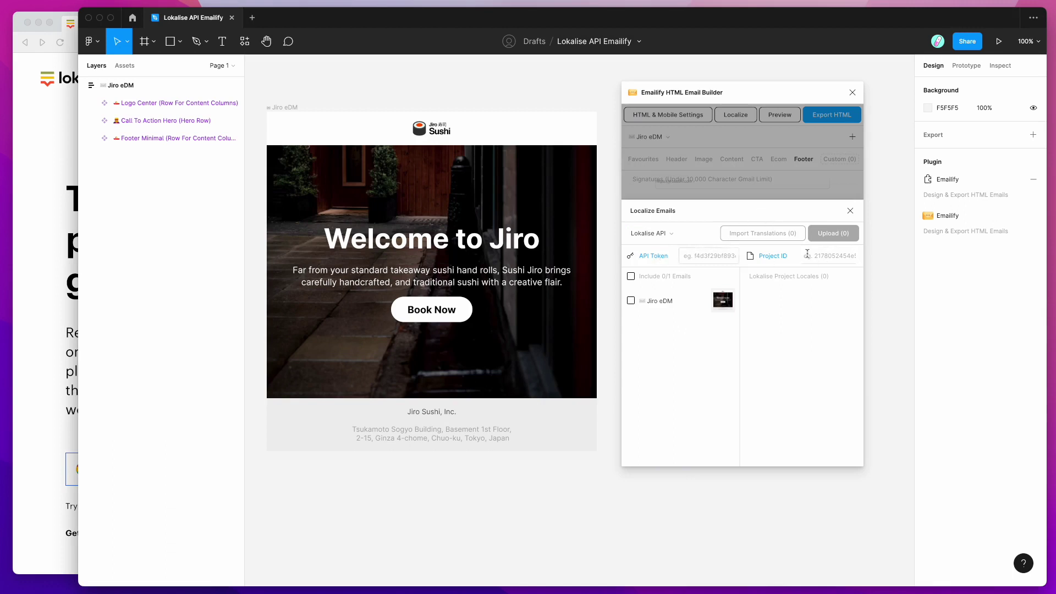
# Switch to the Lokalise projects page in the browser and start a new project named "Email Translations for Jiro eDM".
pyautogui.click(706, 257)
pyautogui.click(50, 230)
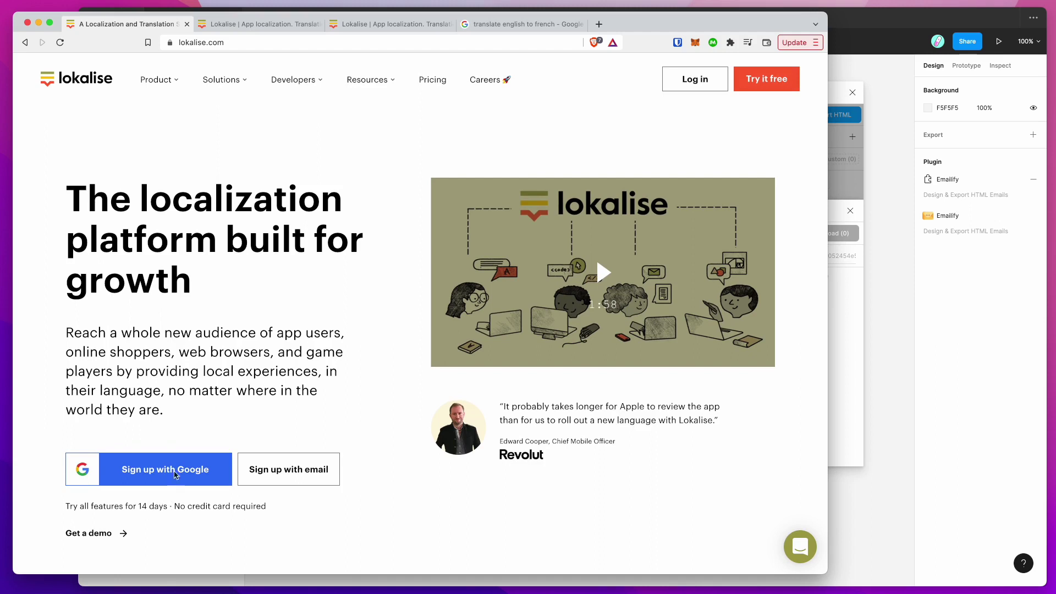
pyautogui.click(252, 26)
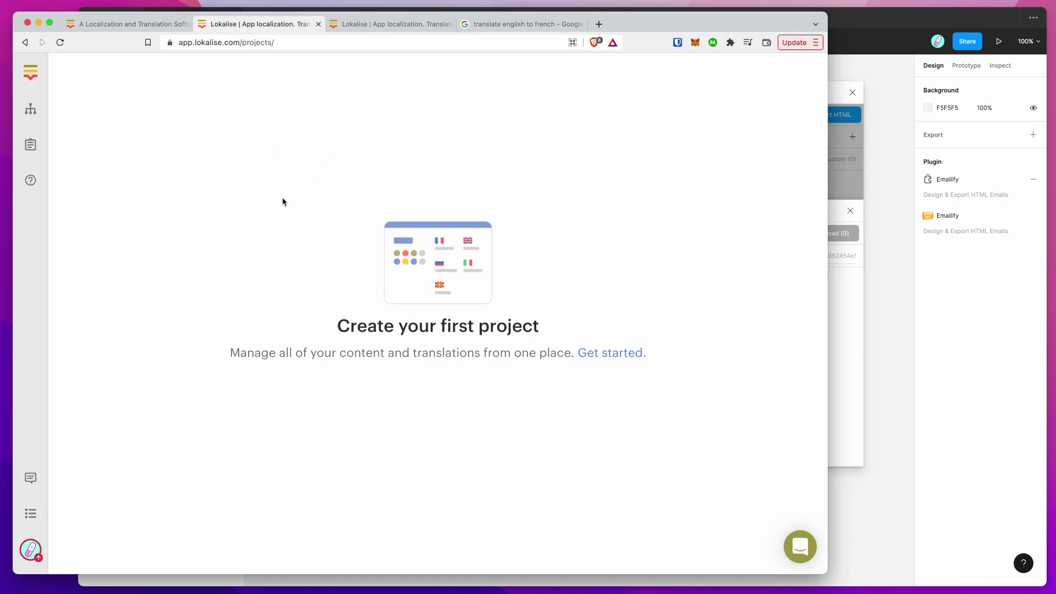
pyautogui.click(598, 360)
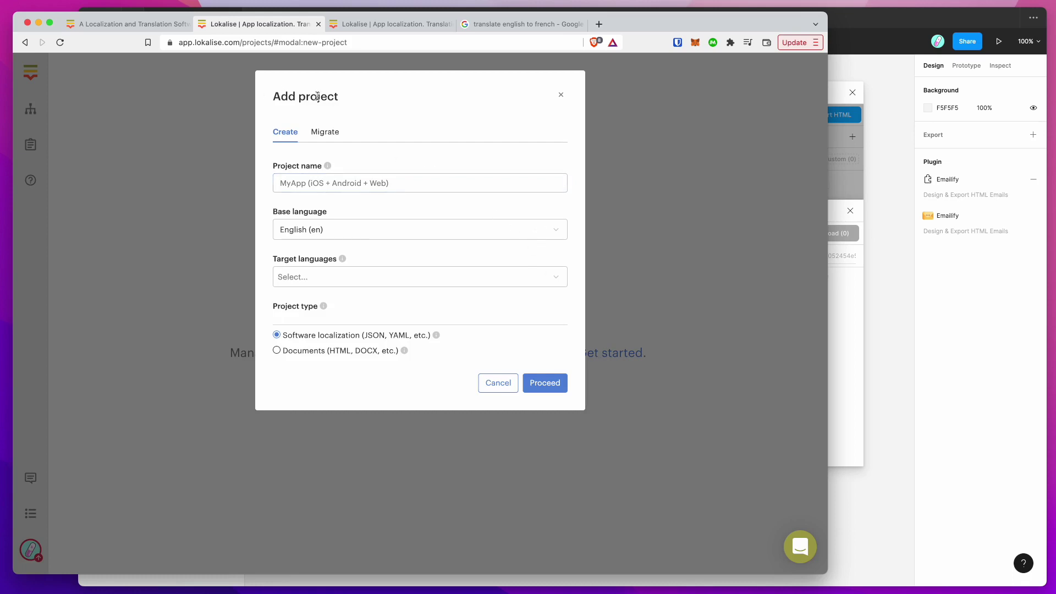
pyautogui.click(312, 184)
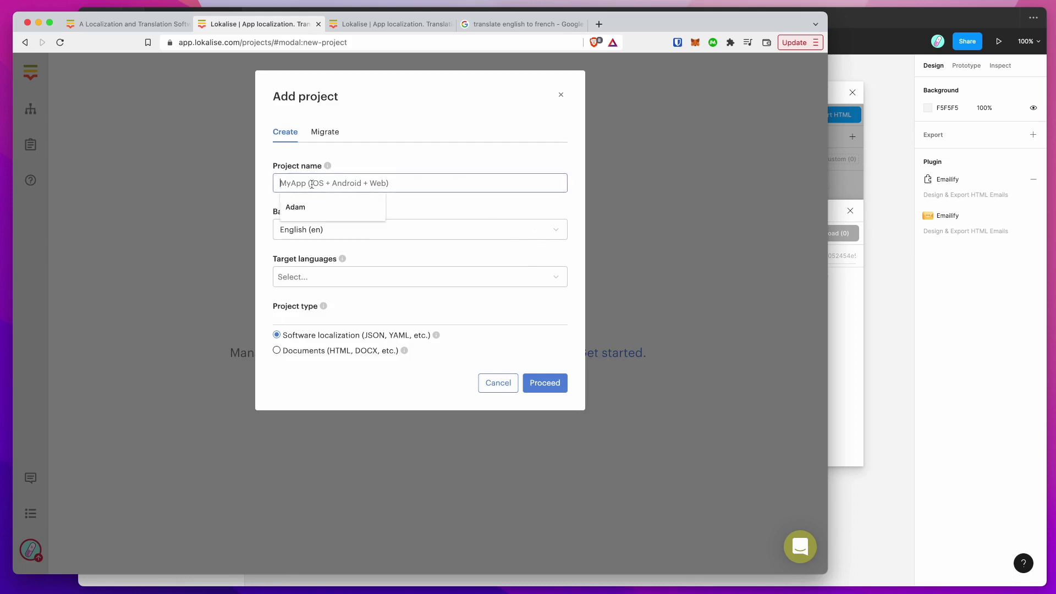
pyautogui.write('Ena')
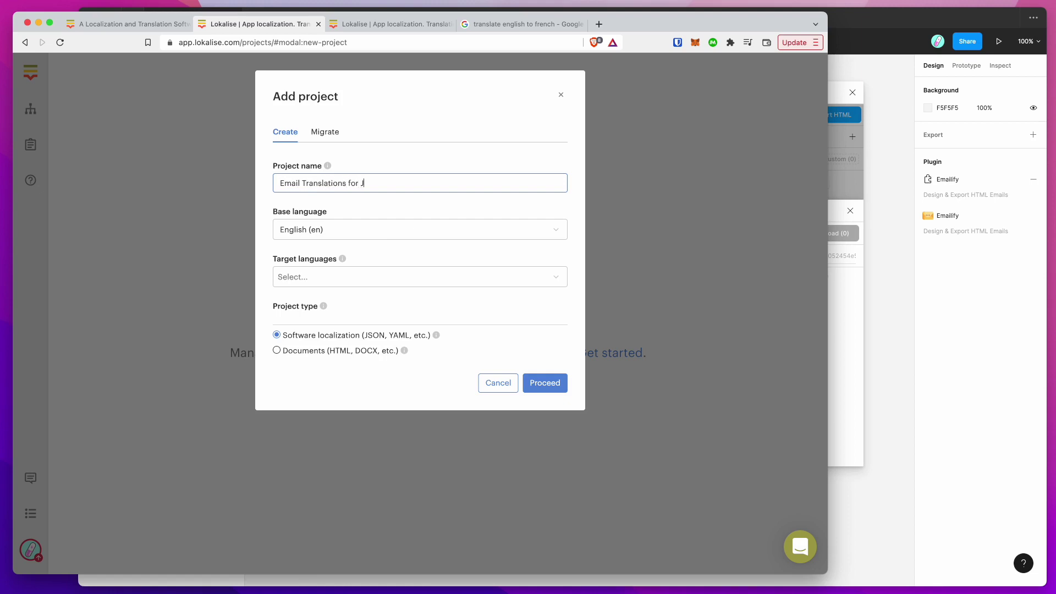
pyautogui.write('o eDM')
pyautogui.click(313, 210)
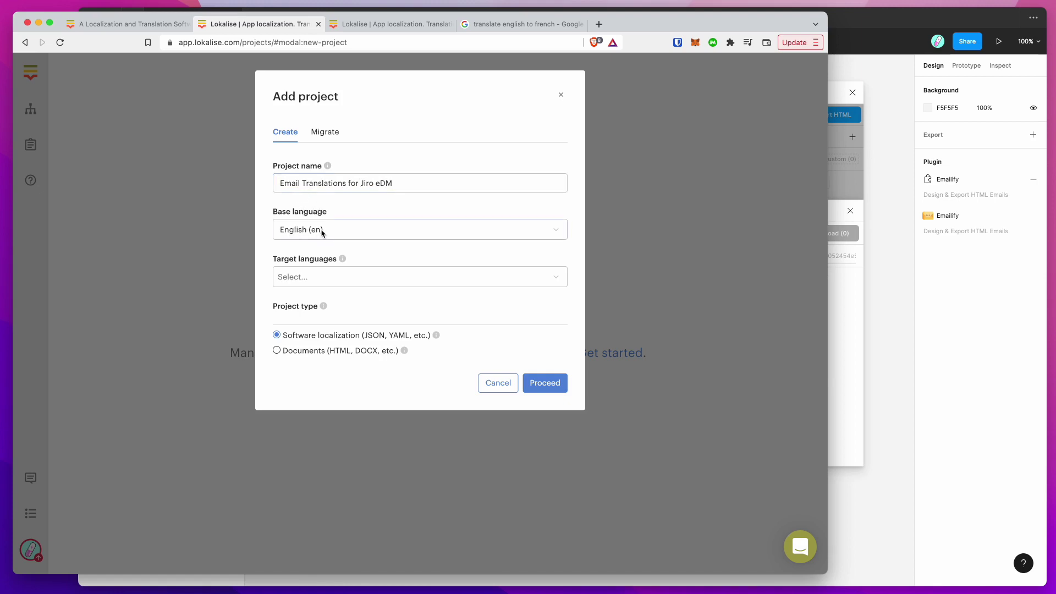
# Set French (fr), Dutch (nl) and Korean (ko) as target languages, keep the Software localization project type, and create the project.
pyautogui.click(306, 281)
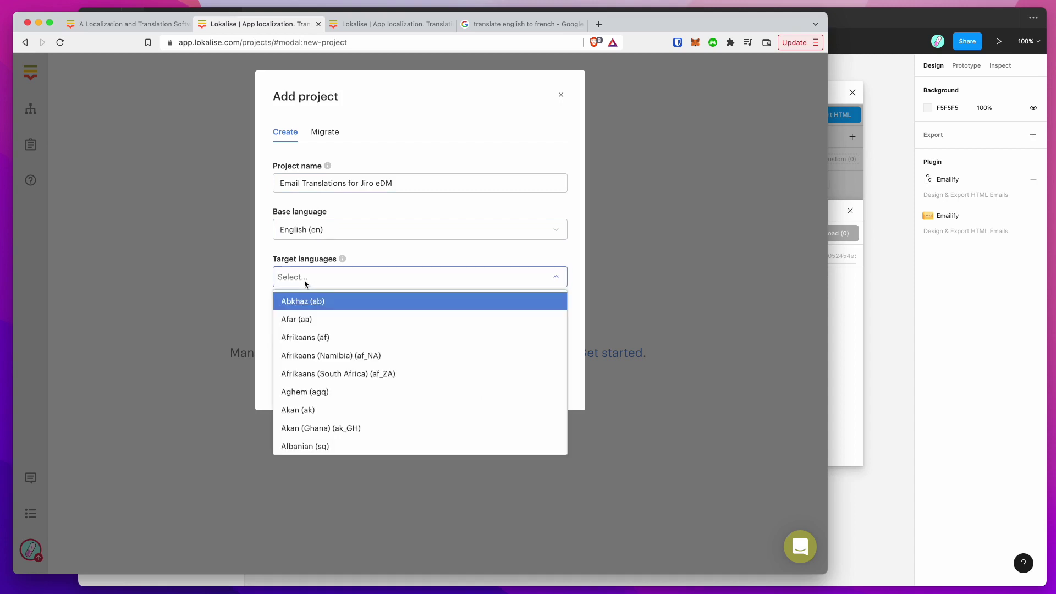
pyautogui.write('fren')
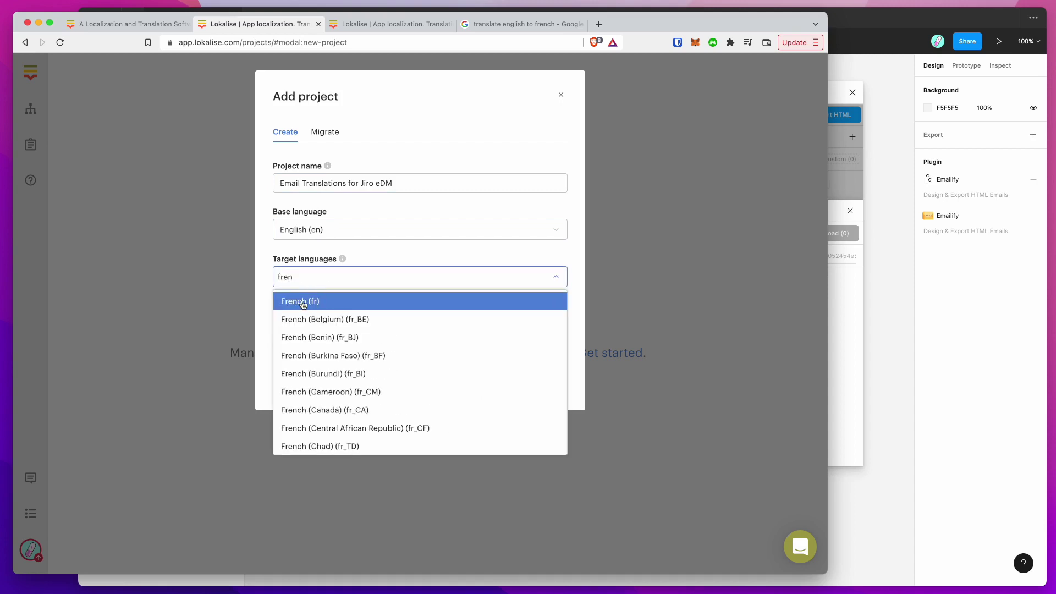
pyautogui.click(303, 303)
pyautogui.click(361, 275)
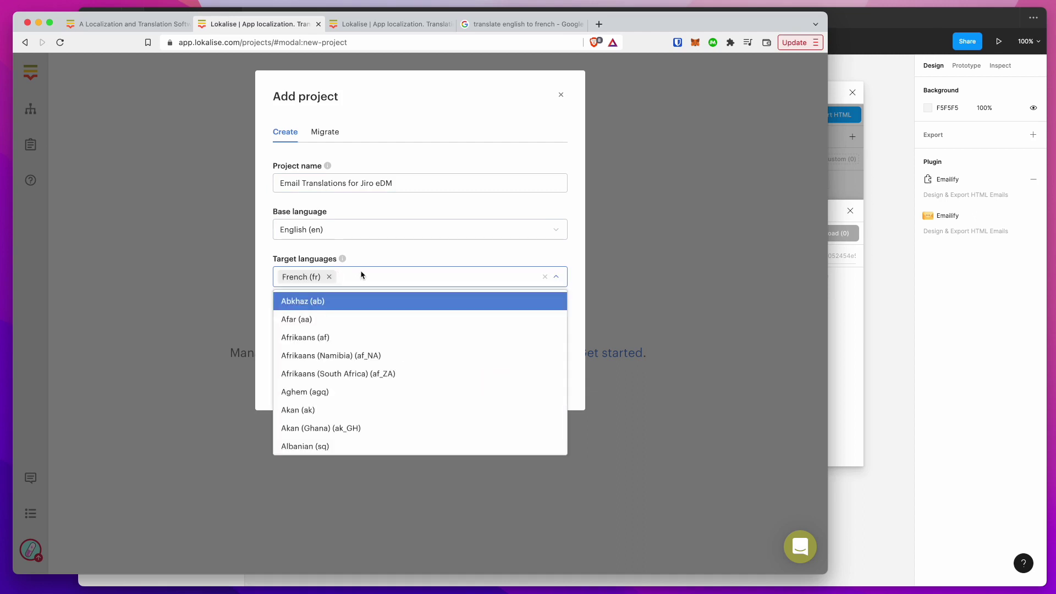
pyautogui.write('dut')
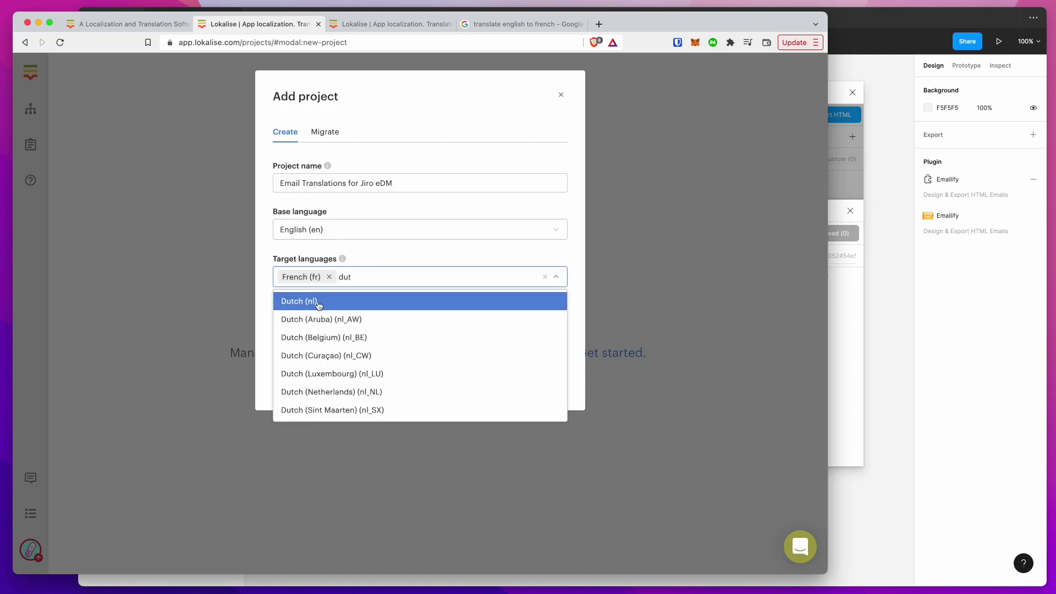
pyautogui.click(319, 302)
pyautogui.write('korean')
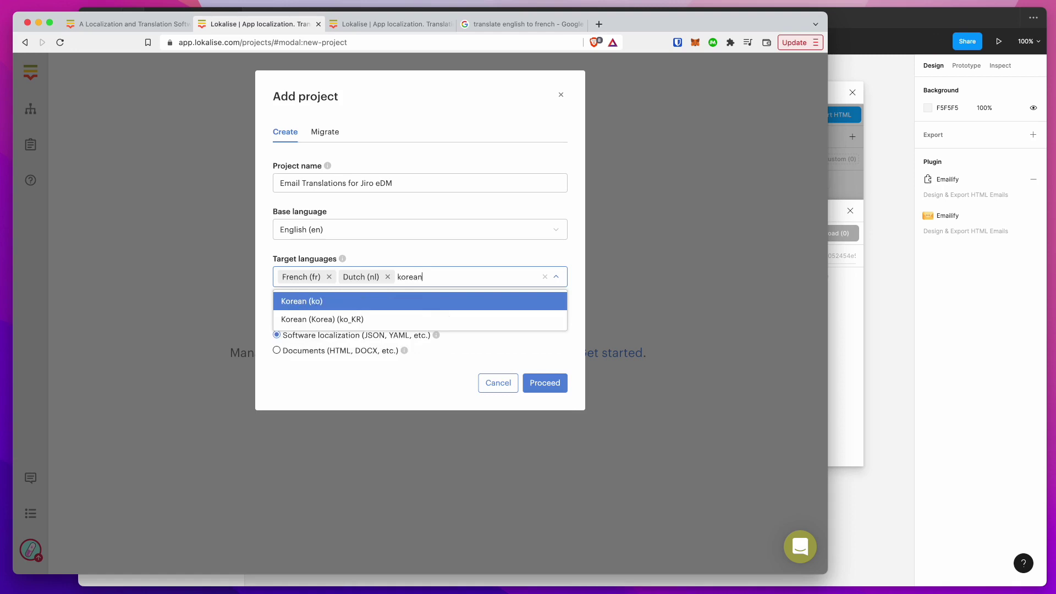
pyautogui.click(314, 302)
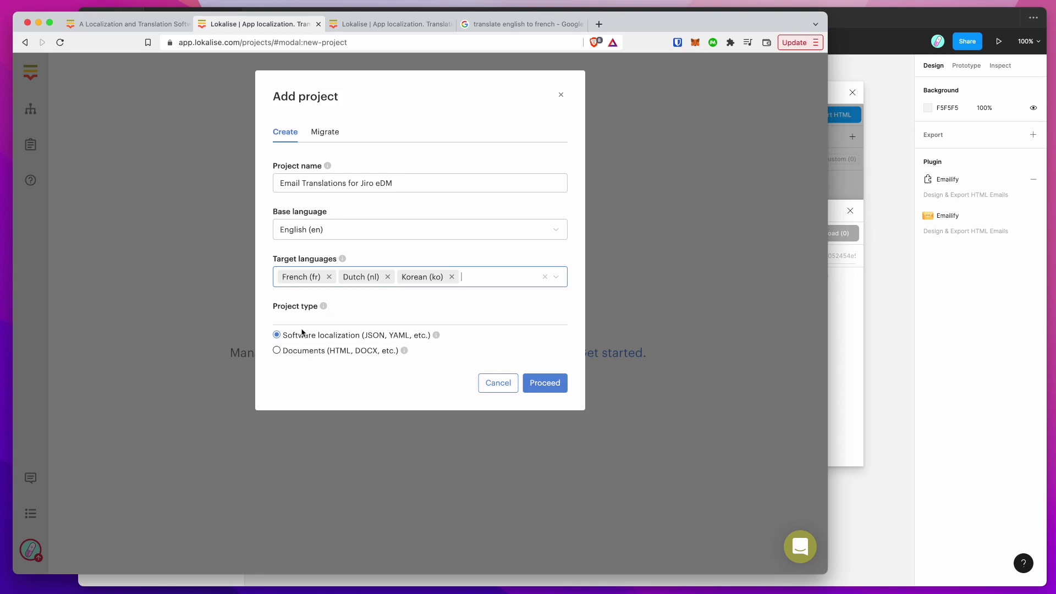
pyautogui.click(276, 336)
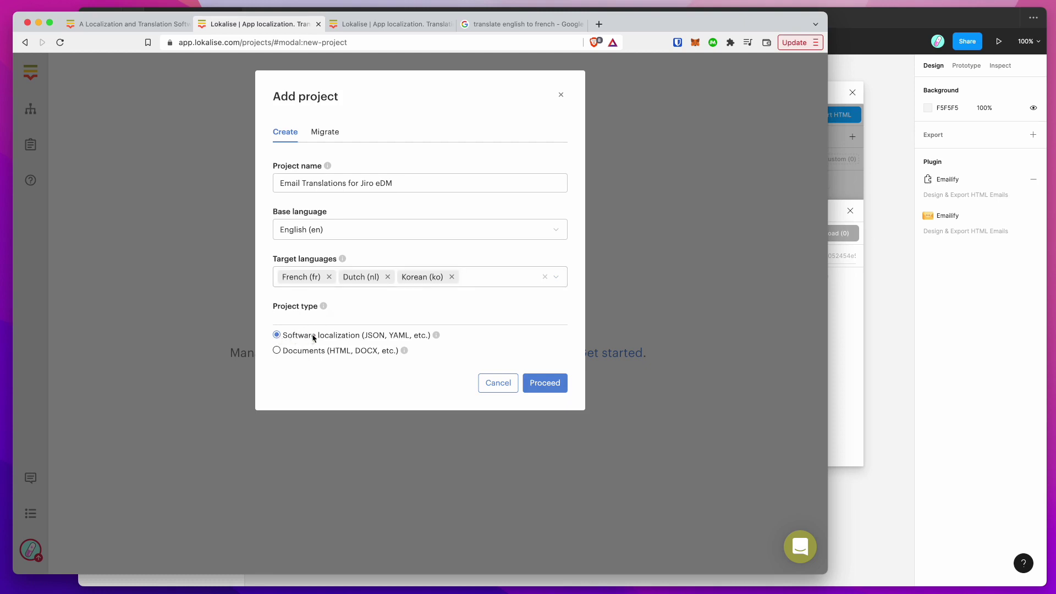
pyautogui.click(542, 382)
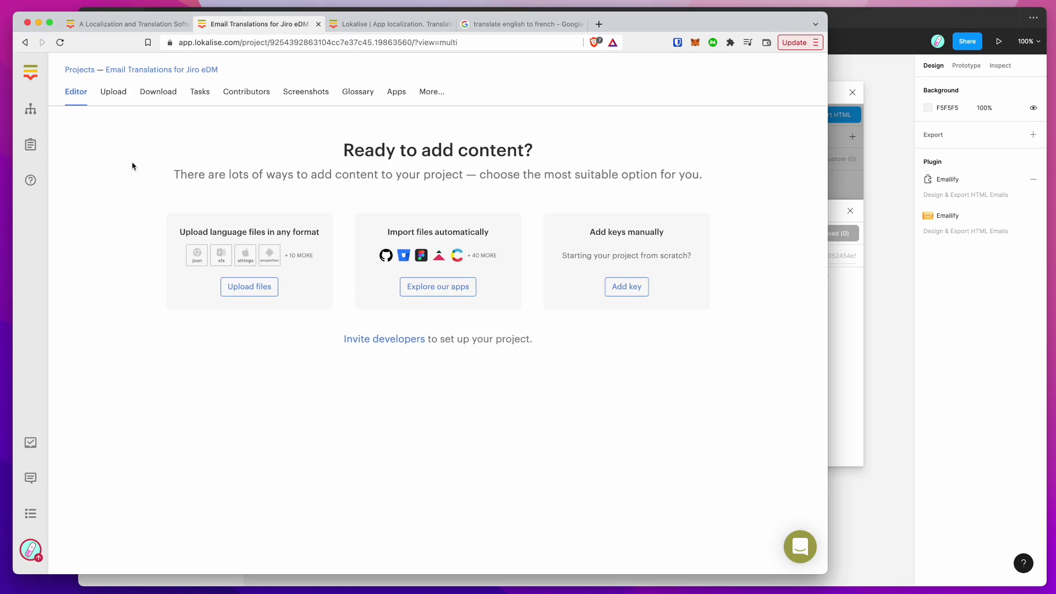
pyautogui.moveTo(341, 150); pyautogui.dragTo(559, 156)
pyautogui.click(440, 149)
pyautogui.moveTo(288, 148); pyautogui.dragTo(645, 149)
pyautogui.click(645, 148)
pyautogui.click(843, 269)
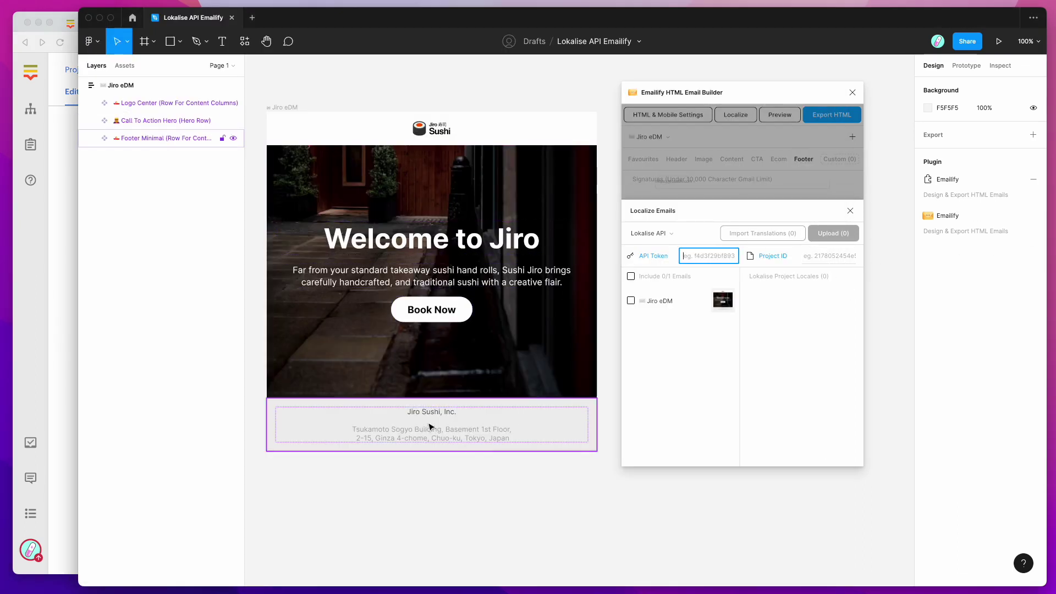
pyautogui.click(69, 211)
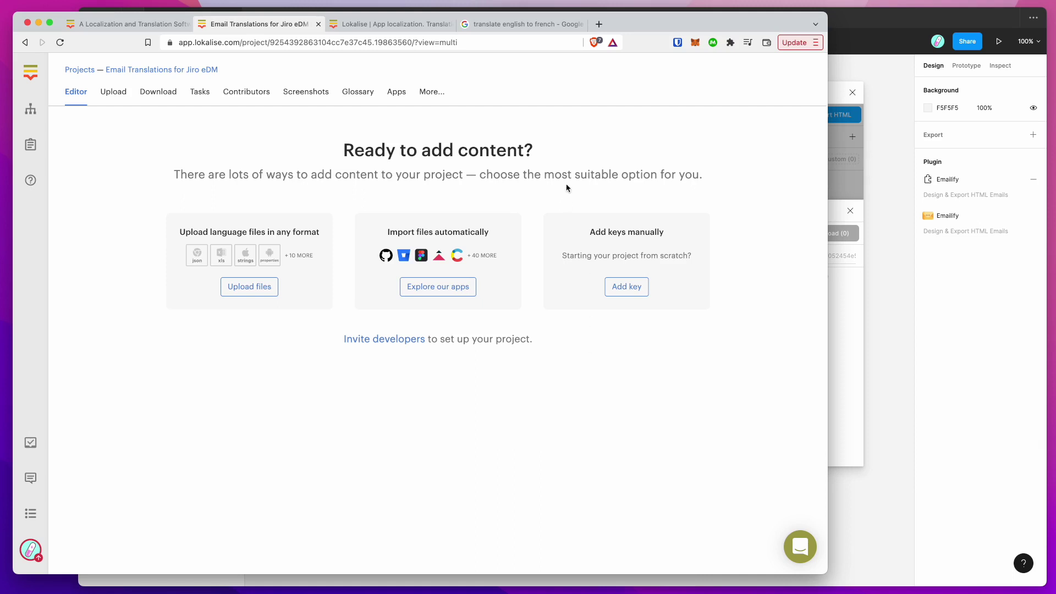
pyautogui.click(830, 210)
pyautogui.click(831, 256)
pyautogui.click(712, 259)
pyautogui.click(806, 256)
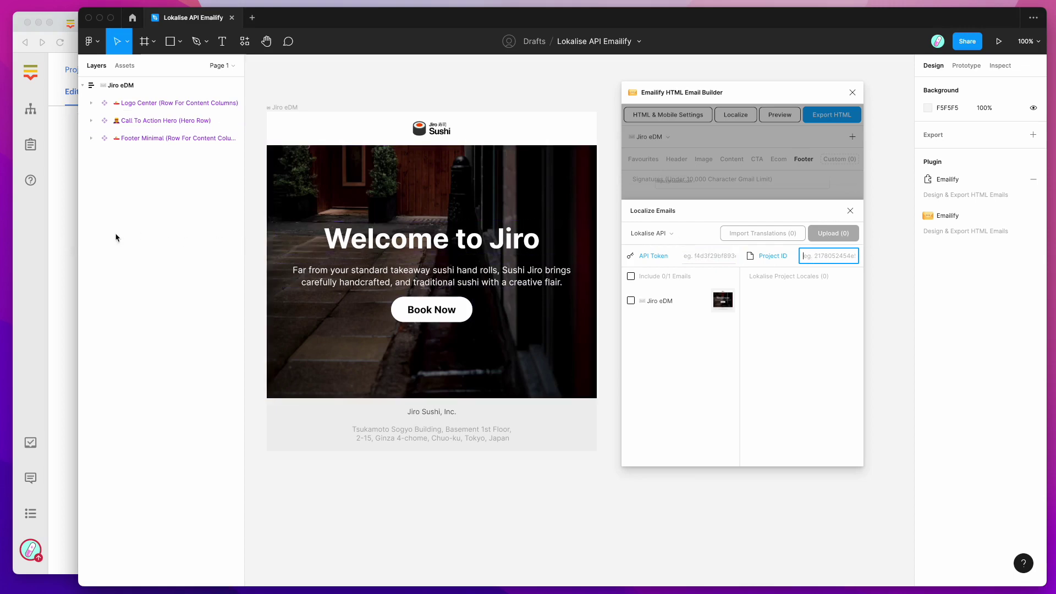
# Copy the project ID from the new Lokalise project's URL and paste it into Emailify's Project ID field in Figma.
pyautogui.click(72, 224)
pyautogui.click(295, 44)
pyautogui.click(300, 42)
pyautogui.moveTo(297, 43); pyautogui.dragTo(438, 44)
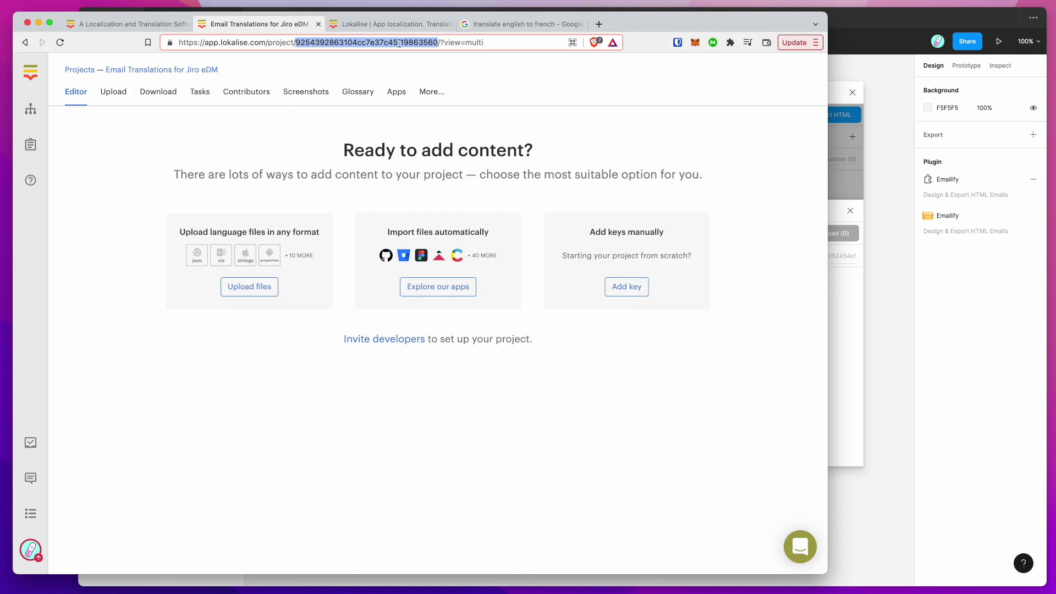
pyautogui.click(841, 256)
pyautogui.click(819, 253)
pyautogui.hotkey('ctrl', 'v')
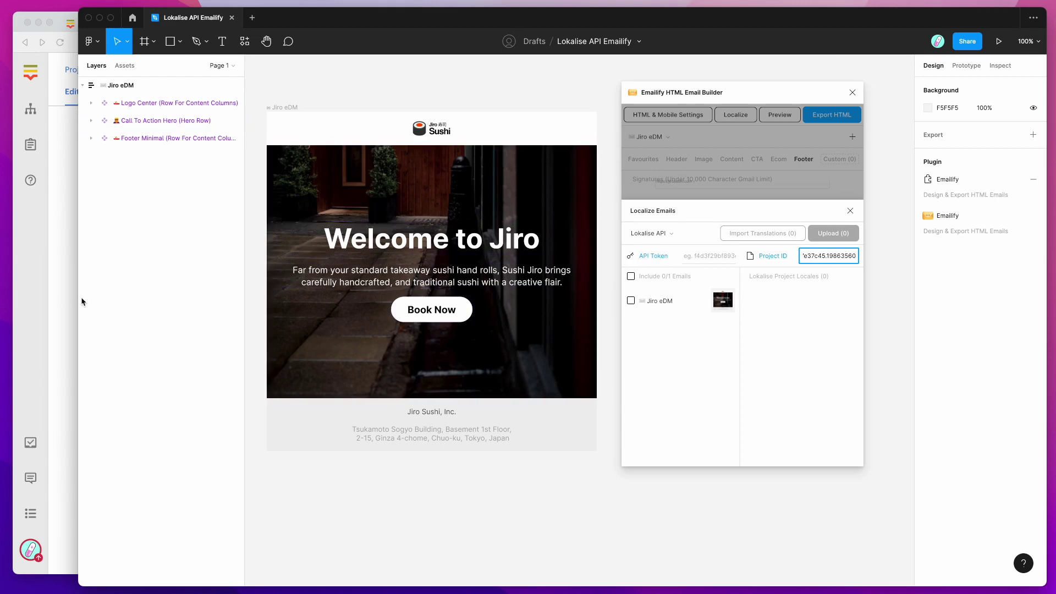
# Switch to the API tokens page of the Lokalise profile and generate a token with read and write access to your projects.
pyautogui.click(64, 300)
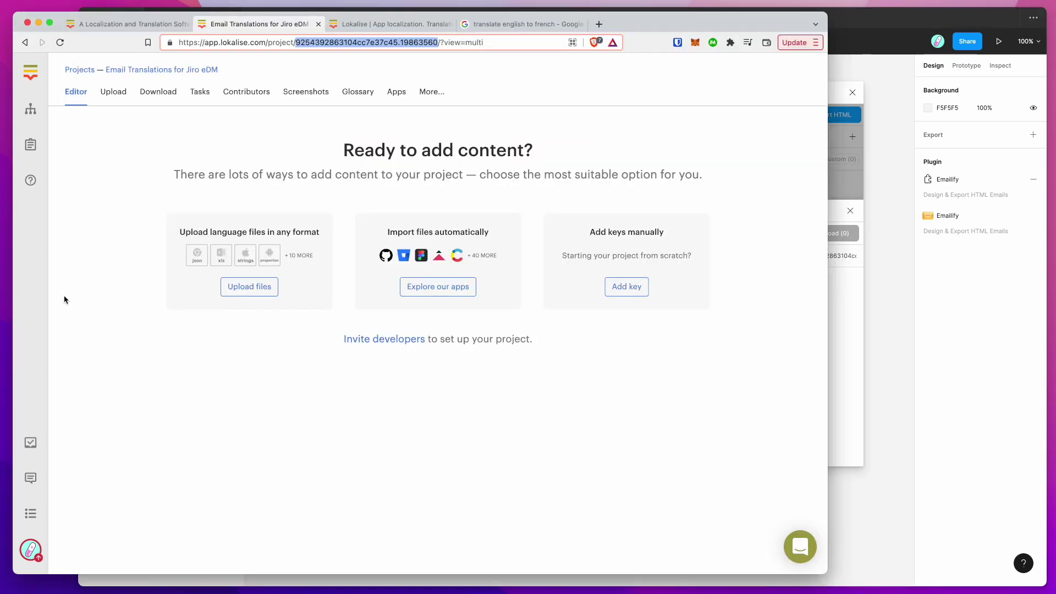
pyautogui.click(382, 25)
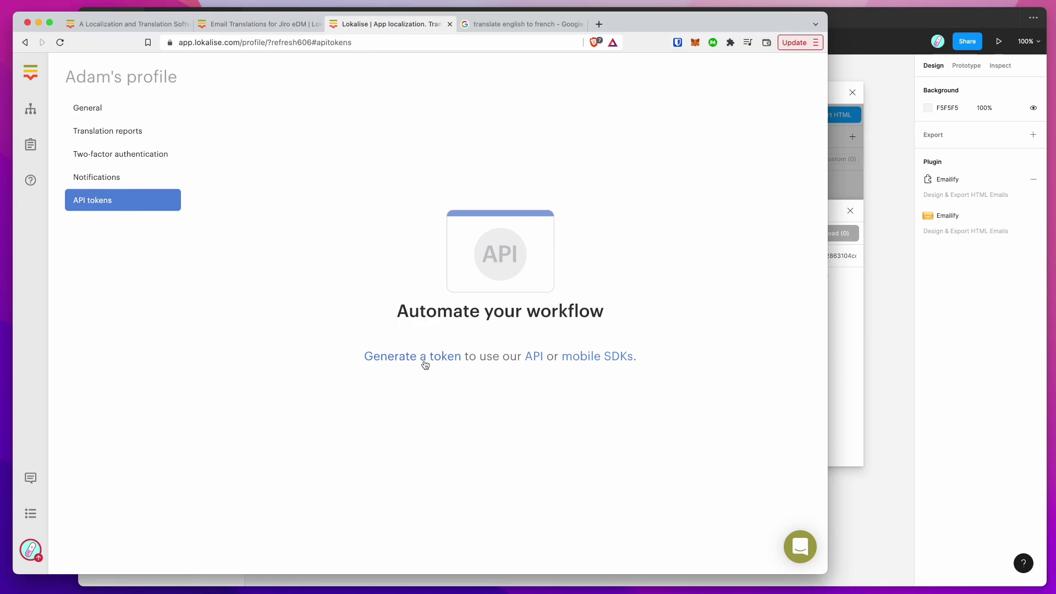
pyautogui.click(407, 360)
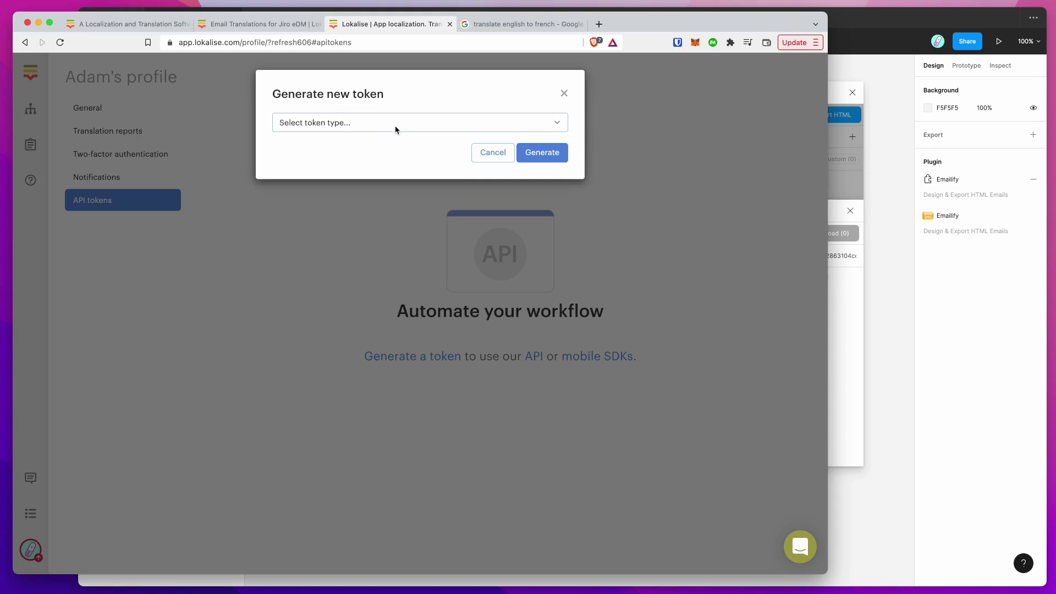
pyautogui.click(358, 123)
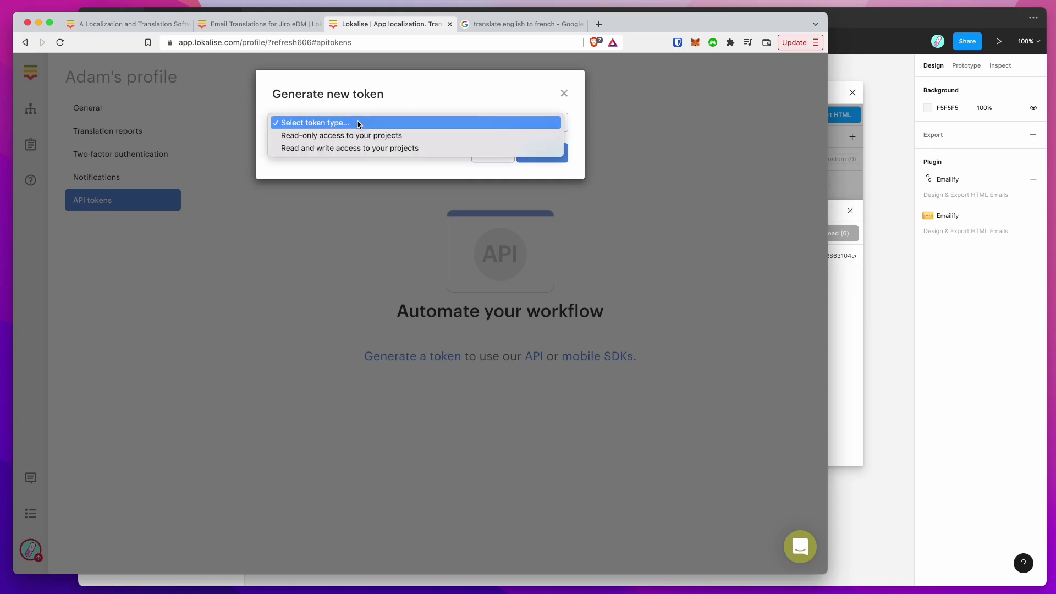
pyautogui.click(350, 149)
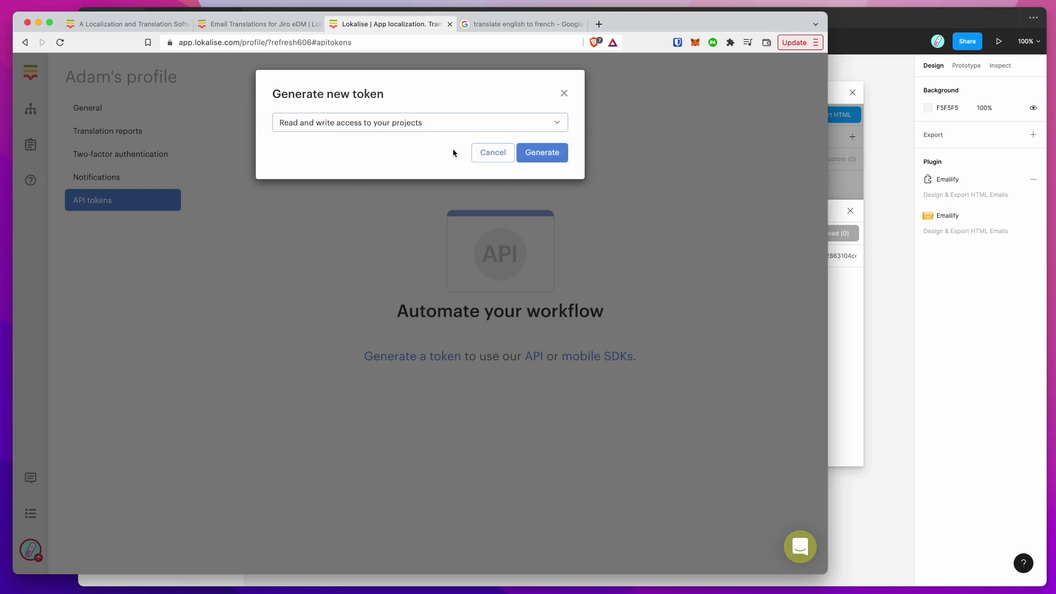
pyautogui.click(556, 158)
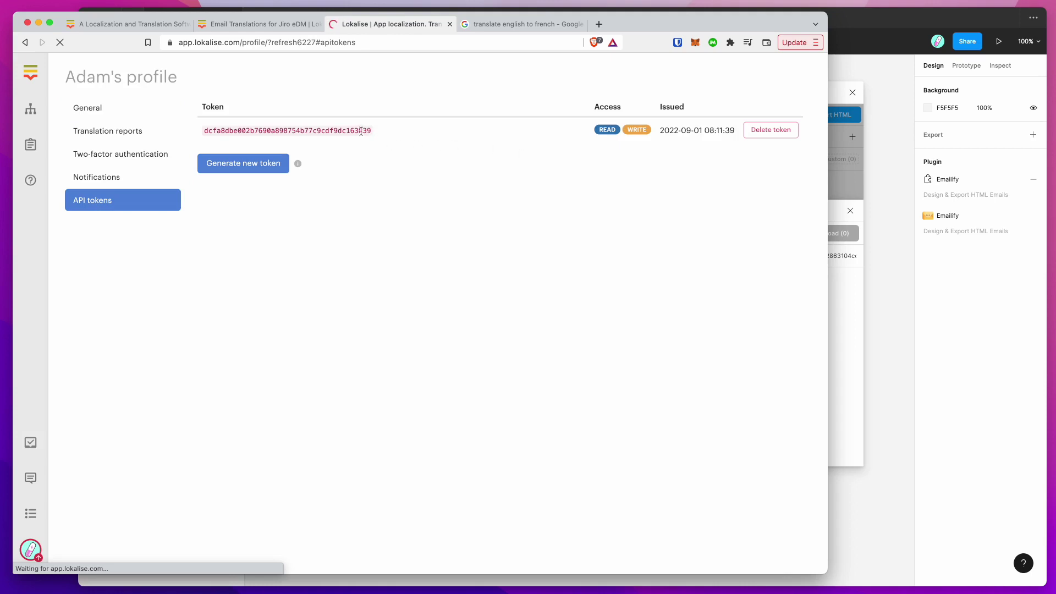
# Copy the generated API token from Lokalise and paste it into Emailify's API Token field in Figma.
pyautogui.moveTo(371, 131); pyautogui.dragTo(206, 133)
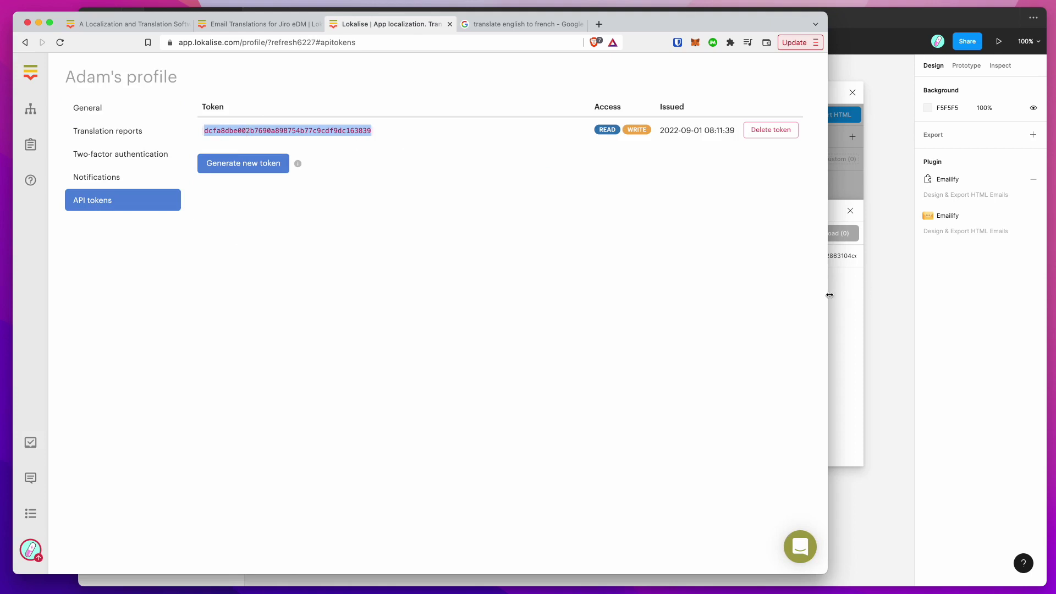
pyautogui.click(850, 301)
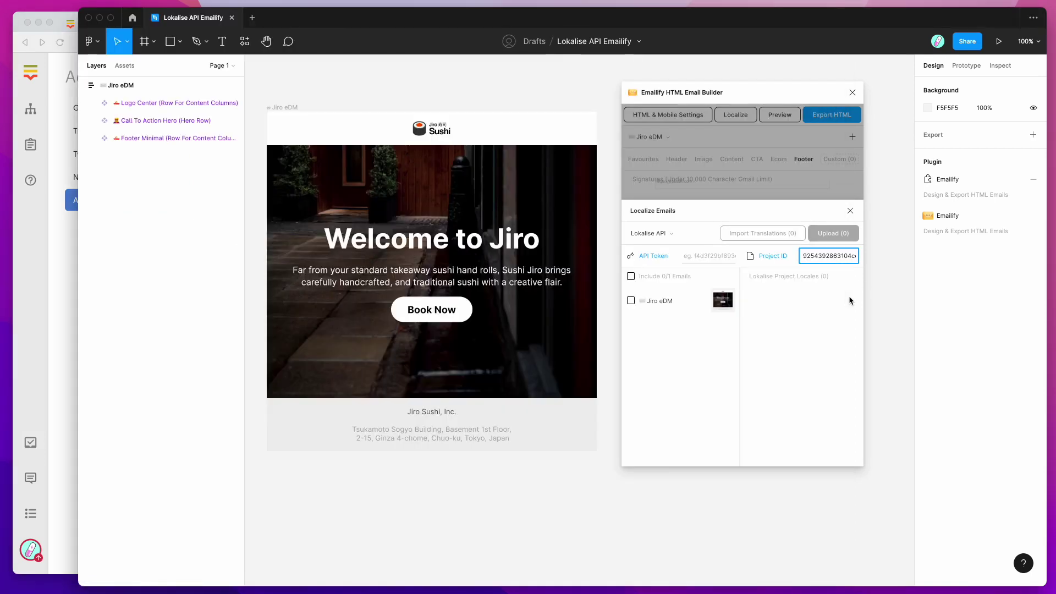
pyautogui.click(706, 258)
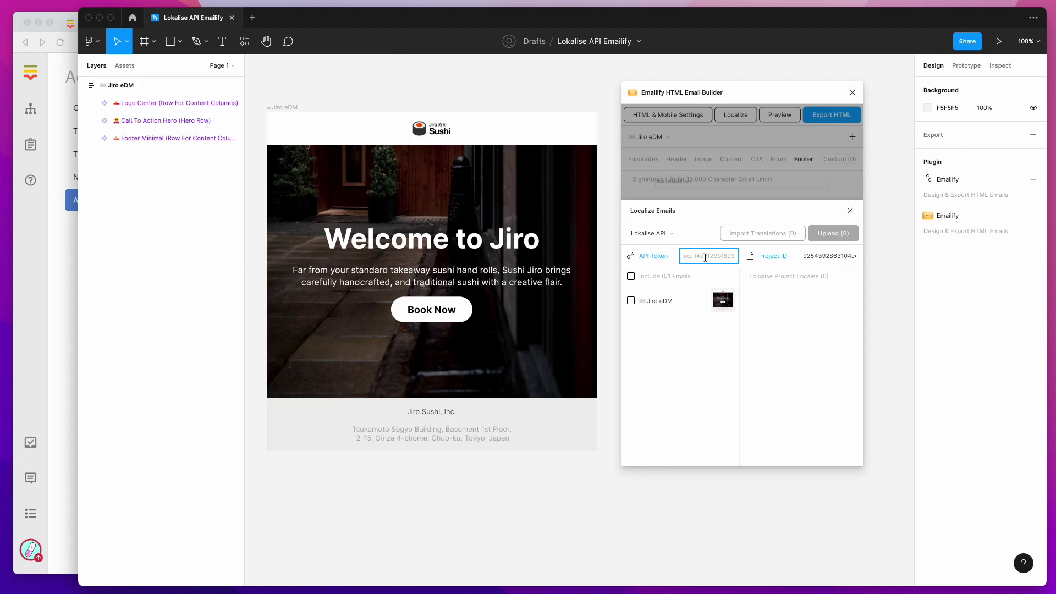
pyautogui.press('super+v')
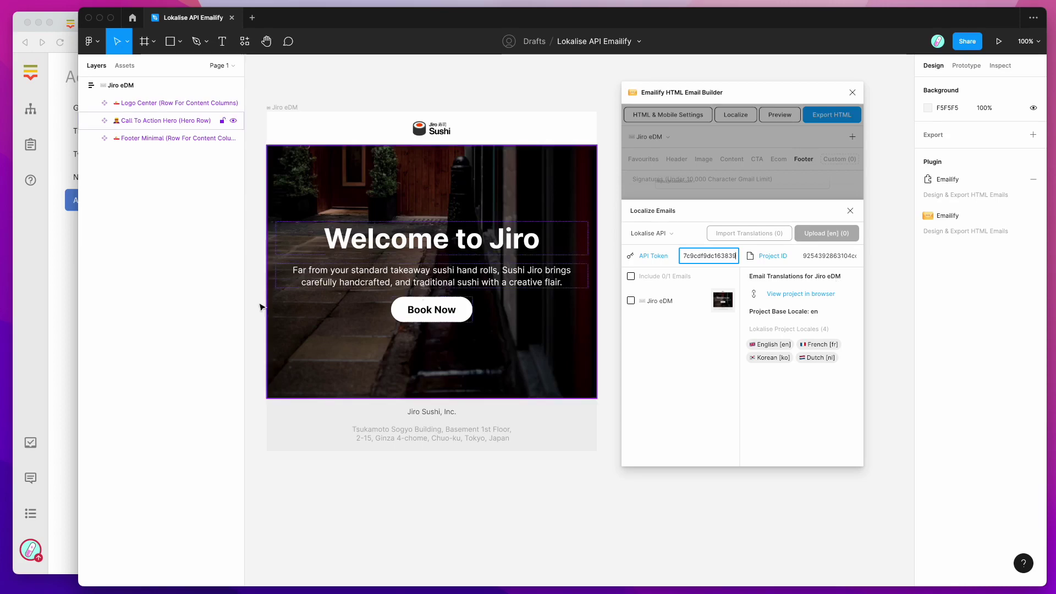
pyautogui.click(32, 279)
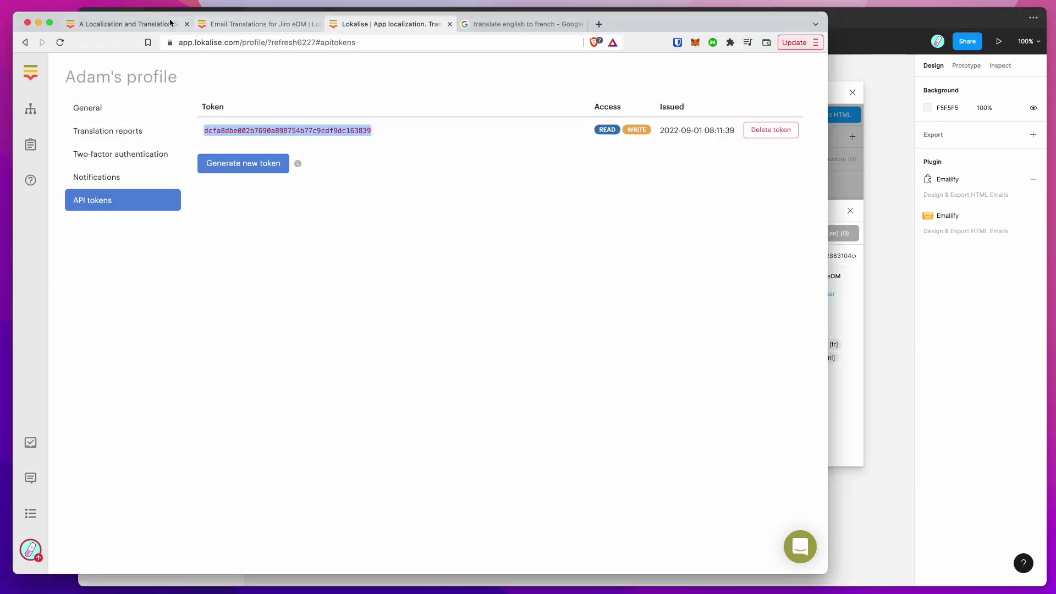
pyautogui.click(235, 26)
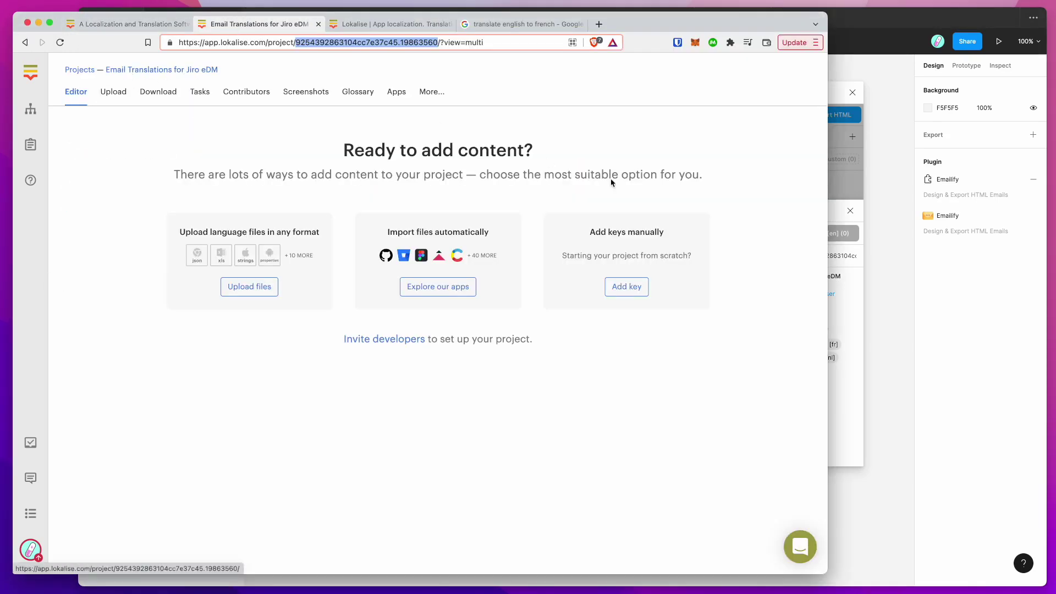
pyautogui.click(852, 300)
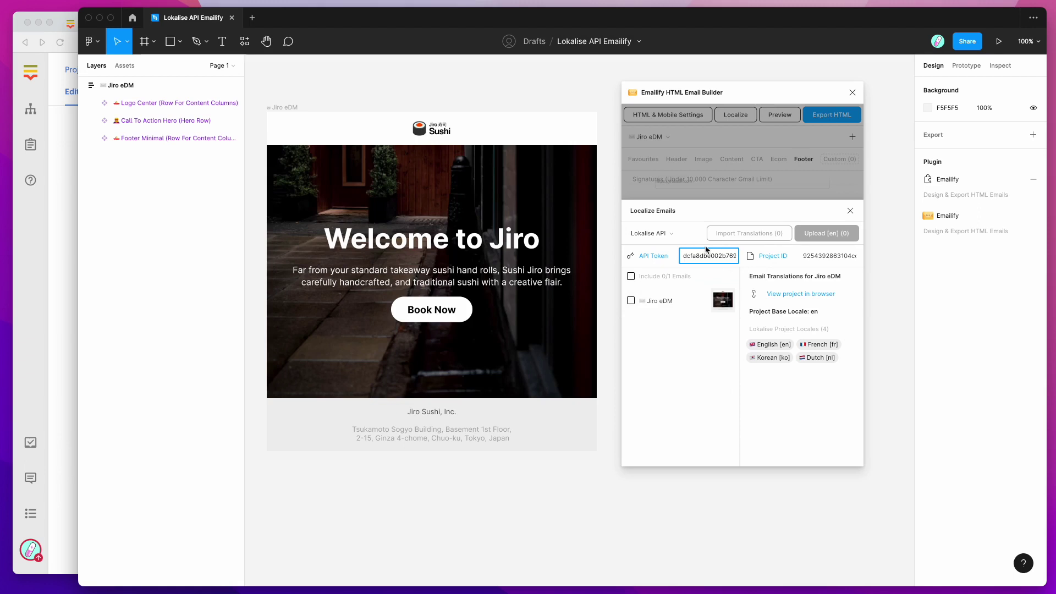
# Include the Jiro eDM email in the localization and upload its English text to the Lokalise project.
pyautogui.click(698, 333)
pyautogui.click(631, 302)
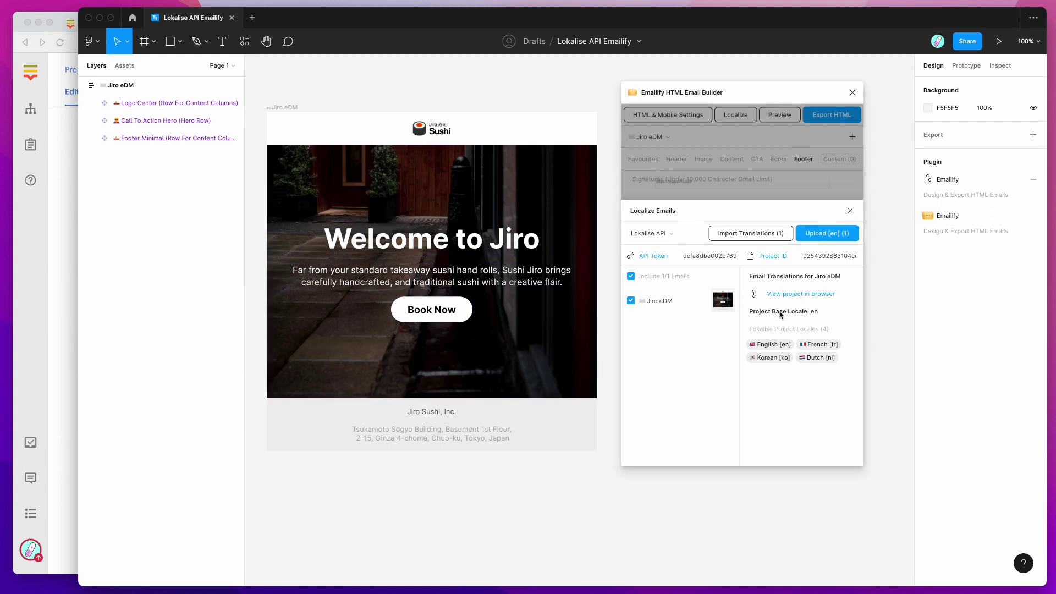
pyautogui.click(823, 236)
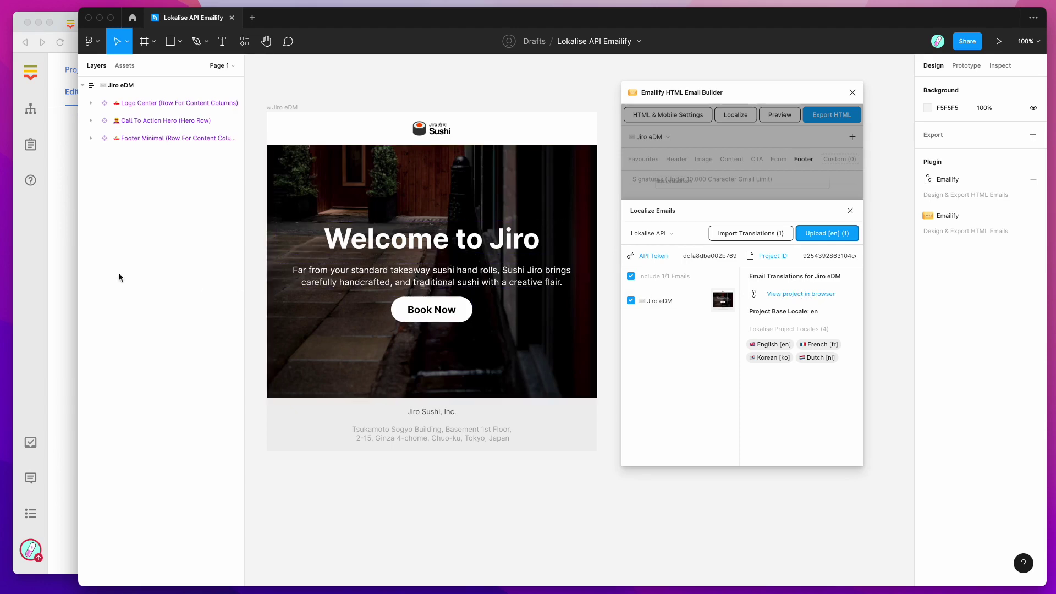
# Review the uploaded keys in the Lokalise project editor and compare them with the hero headline of the email in Figma.
pyautogui.click(72, 273)
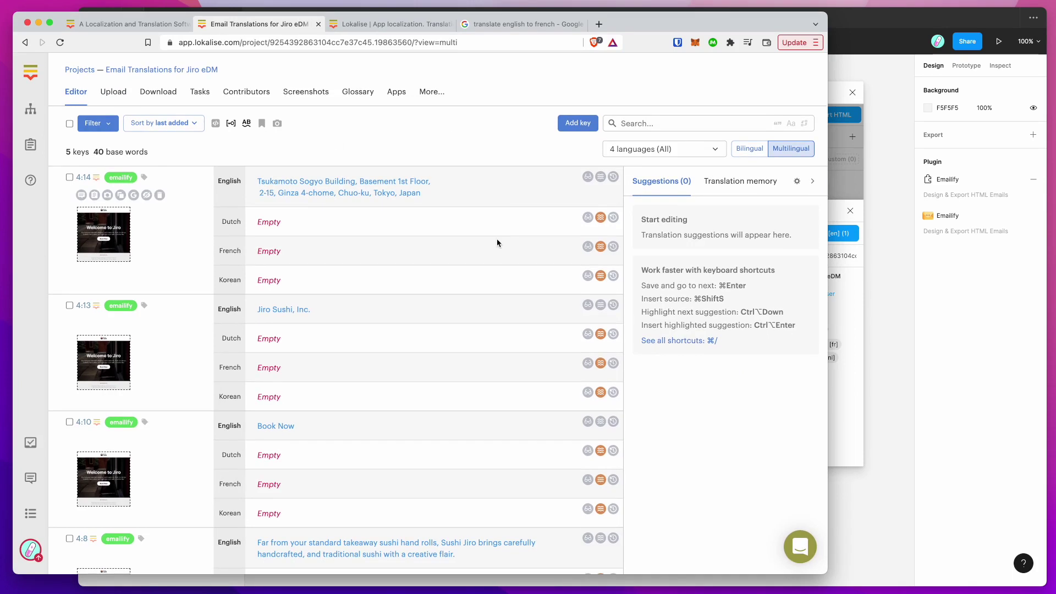
pyautogui.scroll(-5, 498, 243)
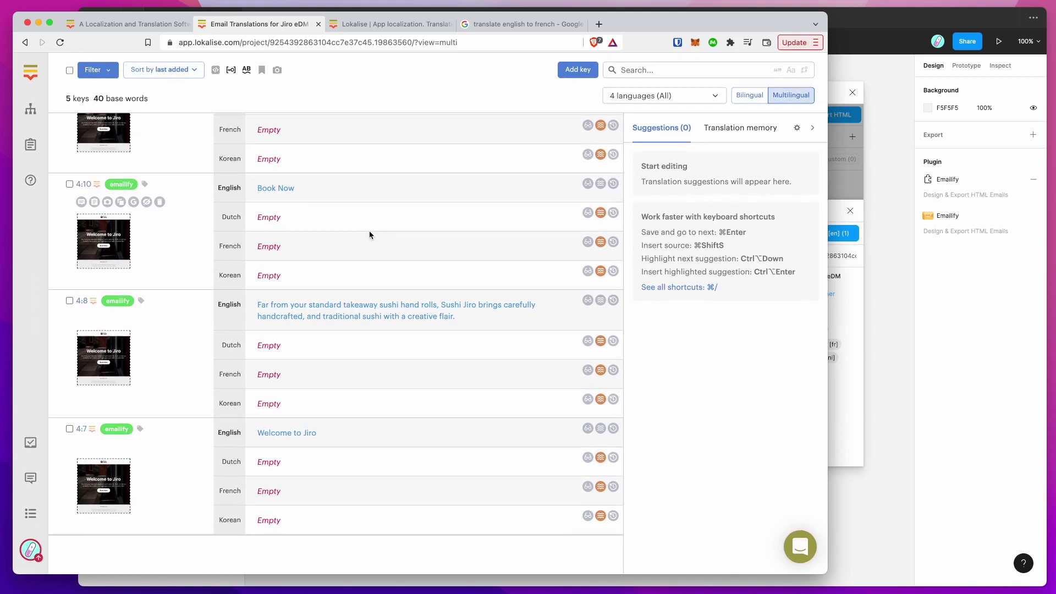
pyautogui.scroll(5, 369, 235)
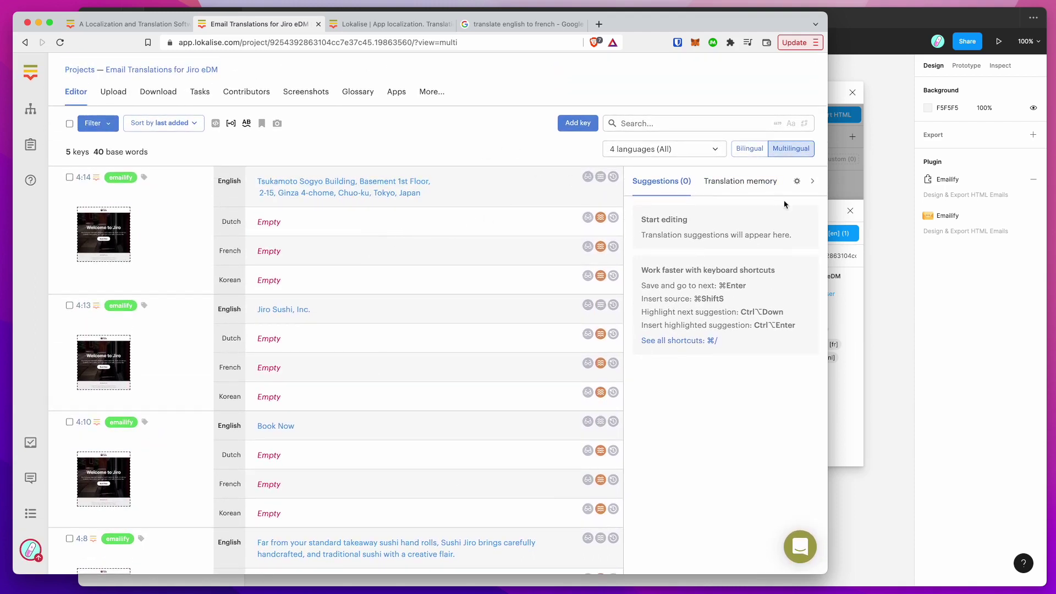
pyautogui.click(837, 216)
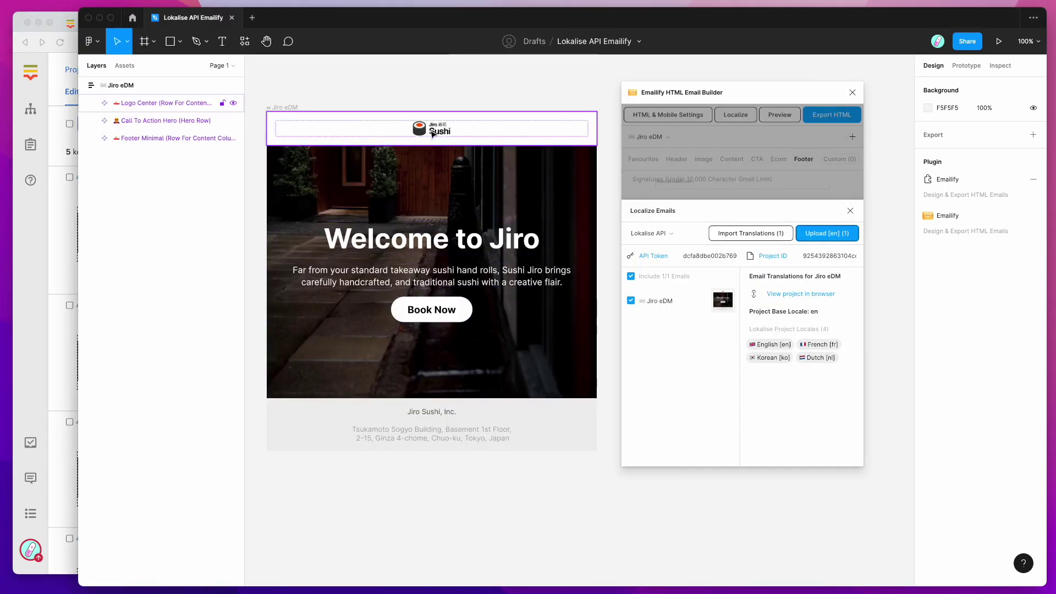
pyautogui.click(510, 236)
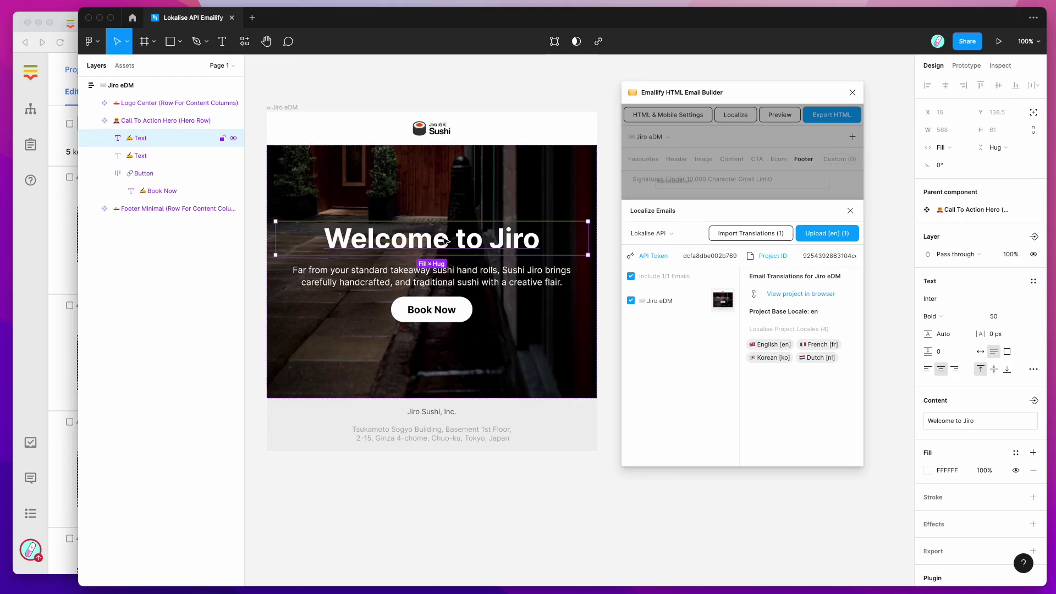
pyautogui.doubleClick(446, 240)
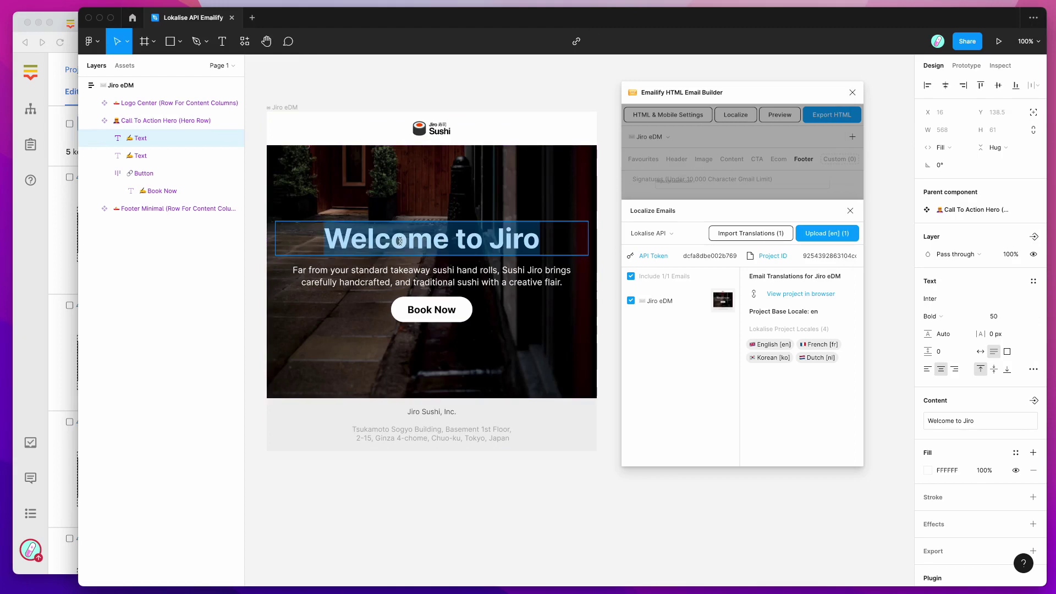
pyautogui.click(62, 263)
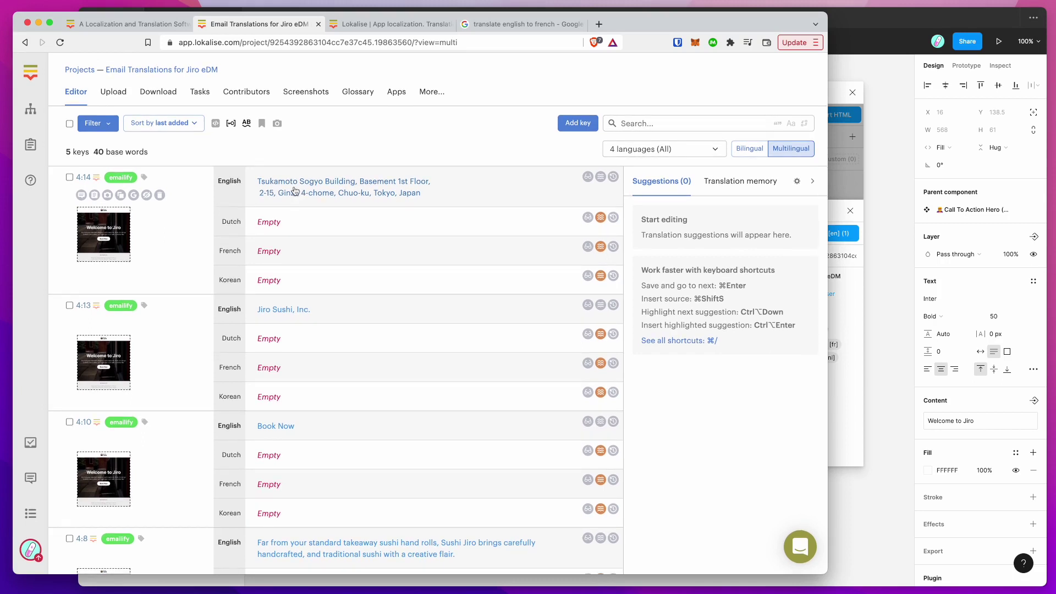
# Look through the uploaded keys in the Lokalise editor, then inspect the Jiro eDM screenshot and the keys linked to it.
pyautogui.scroll(-5, 318, 191)
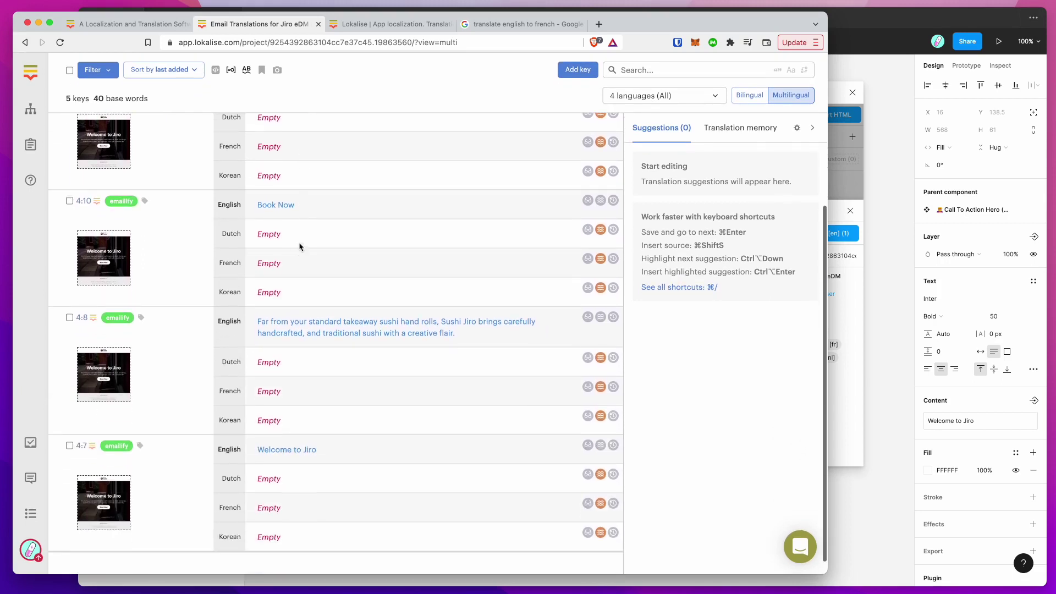
pyautogui.scroll(-1, 292, 214)
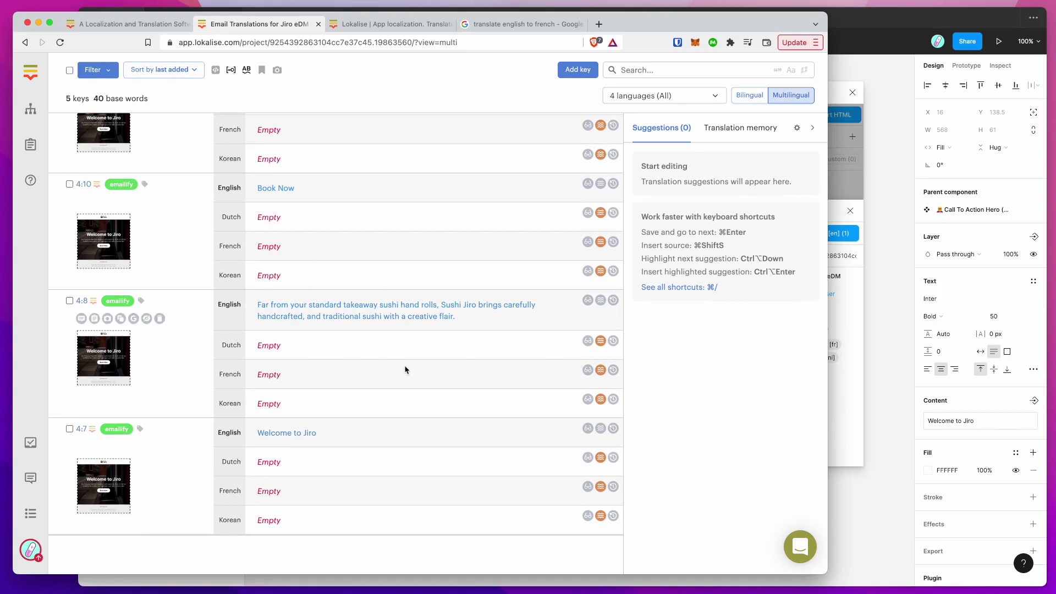
pyautogui.scroll(10, 406, 370)
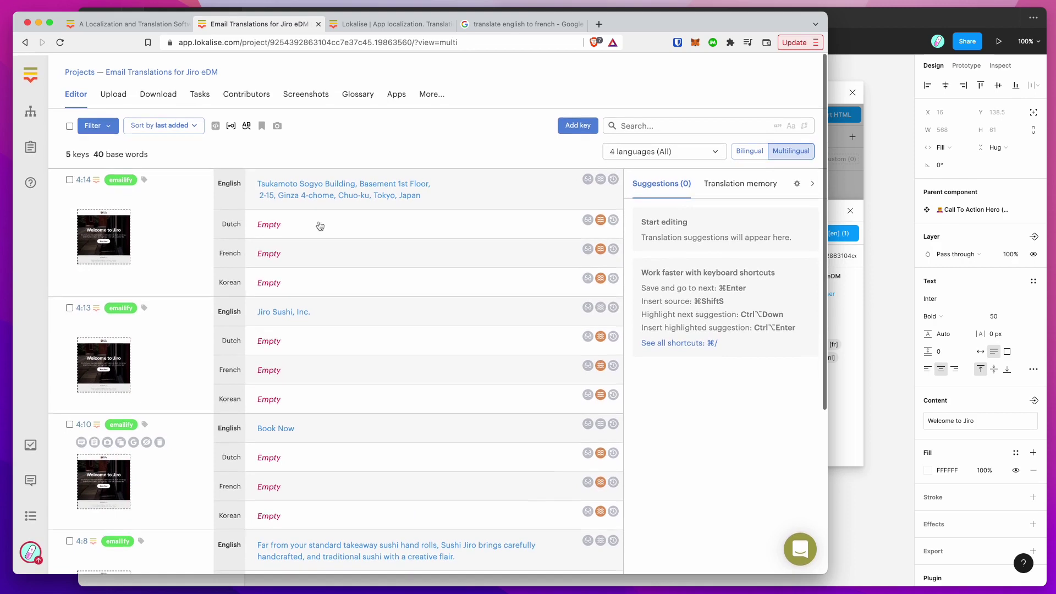
pyautogui.click(306, 93)
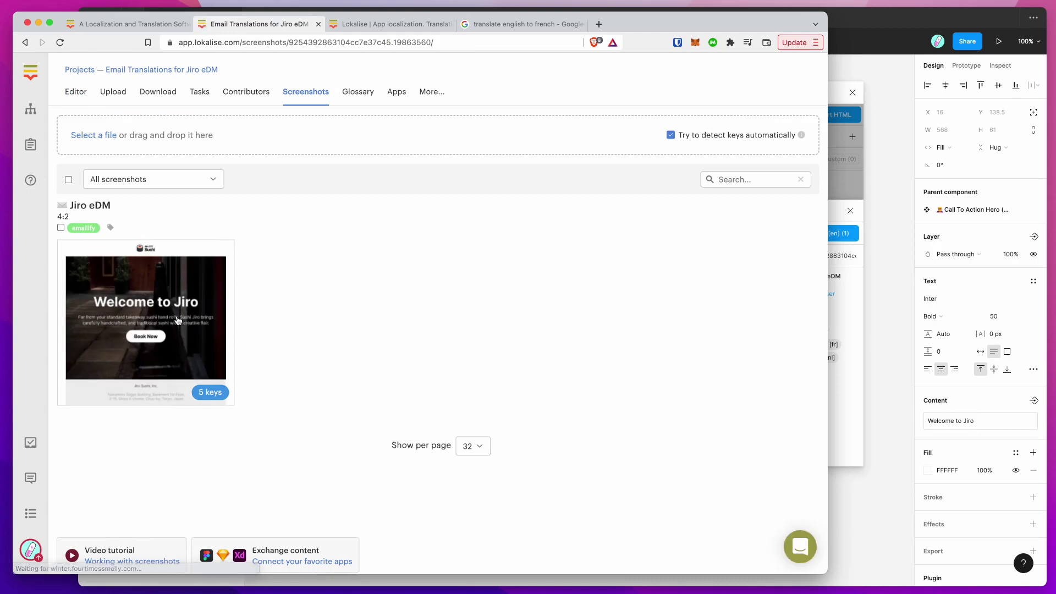
pyautogui.click(177, 321)
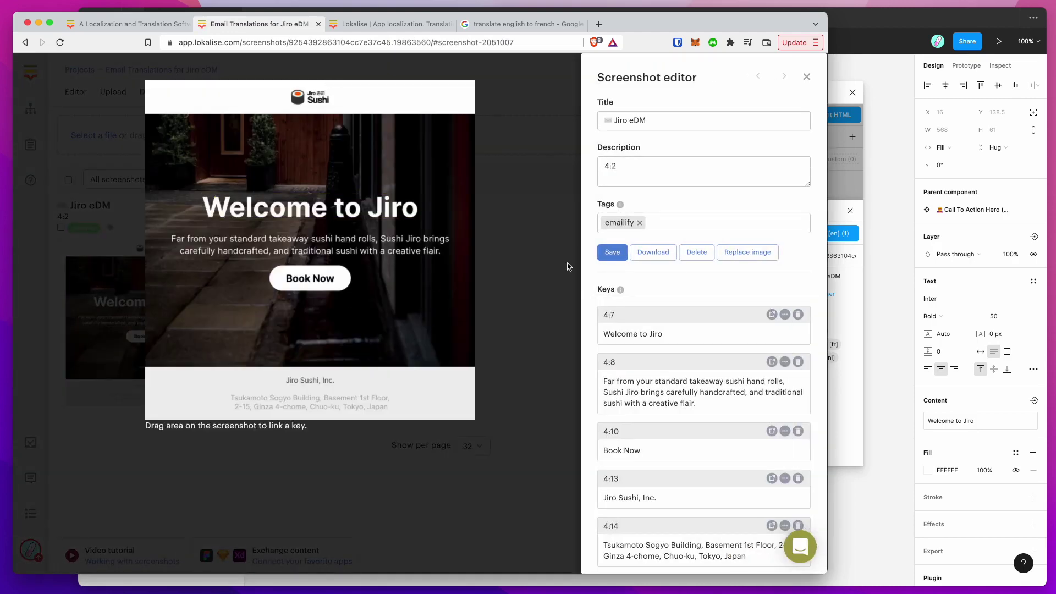
pyautogui.scroll(-2, 708, 366)
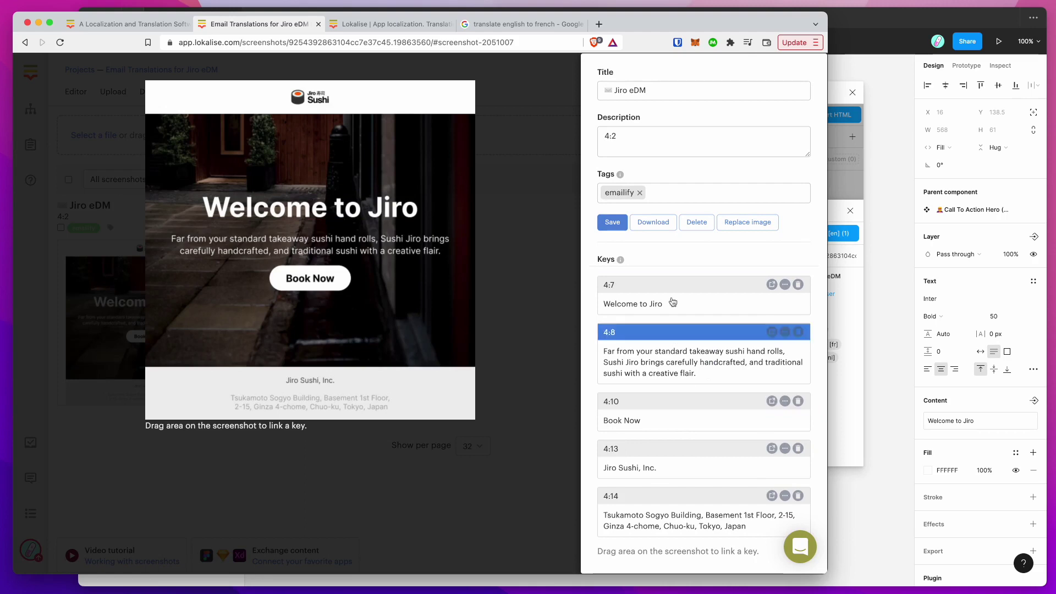
pyautogui.click(572, 228)
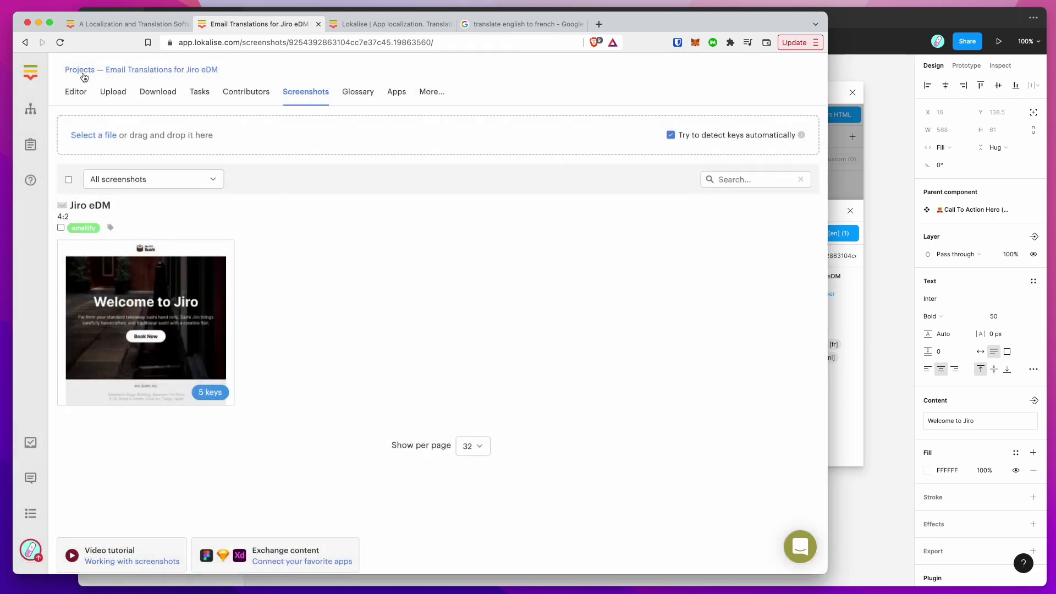
# Copy the English headline "Welcome to Jiro" from the project editor and translate it into French with Google's translator.
pyautogui.click(78, 93)
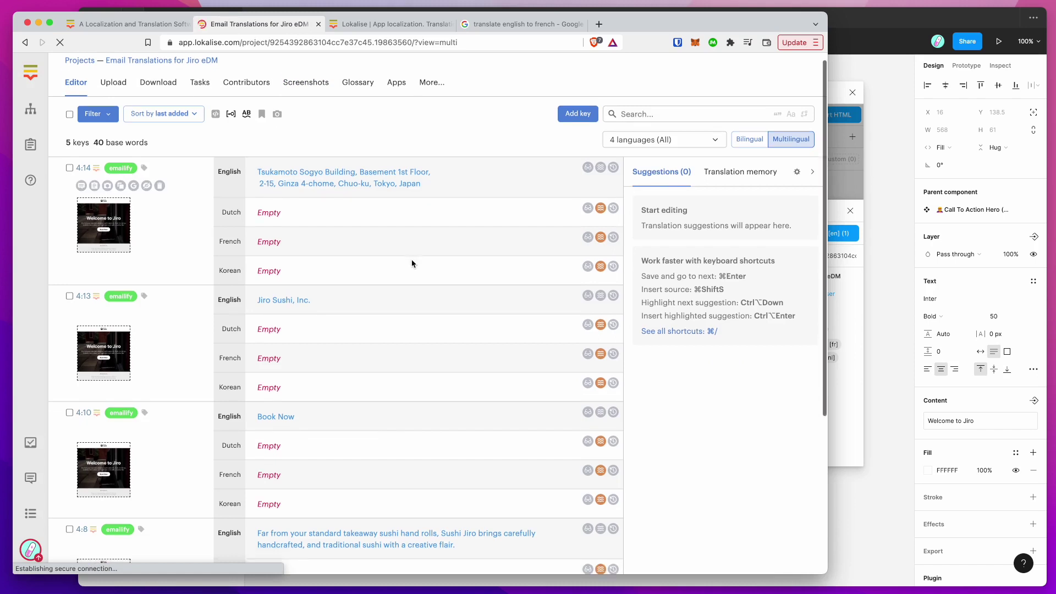
pyautogui.scroll(-8, 412, 263)
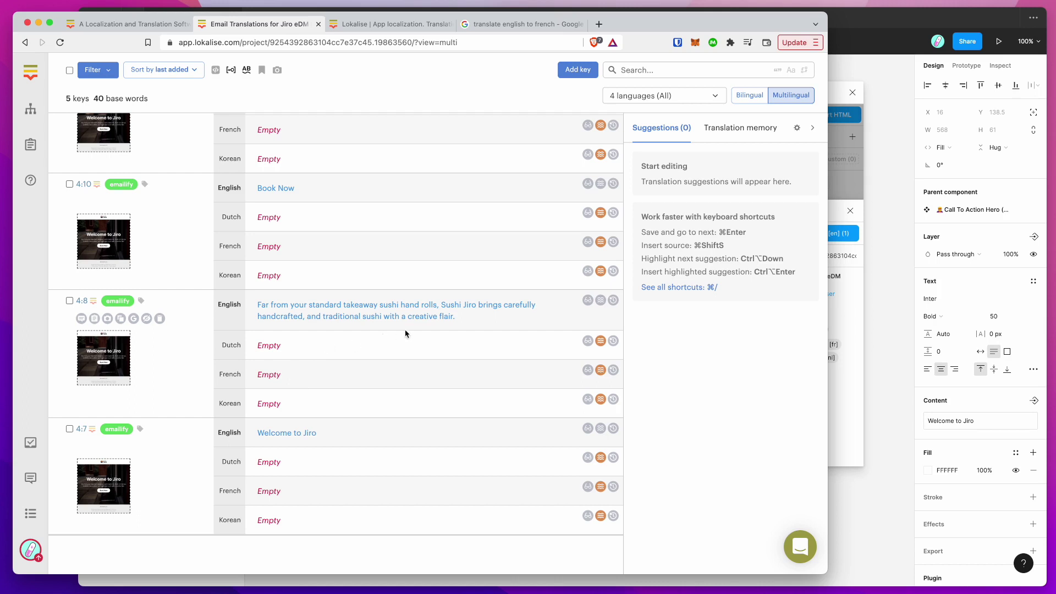
pyautogui.click(270, 464)
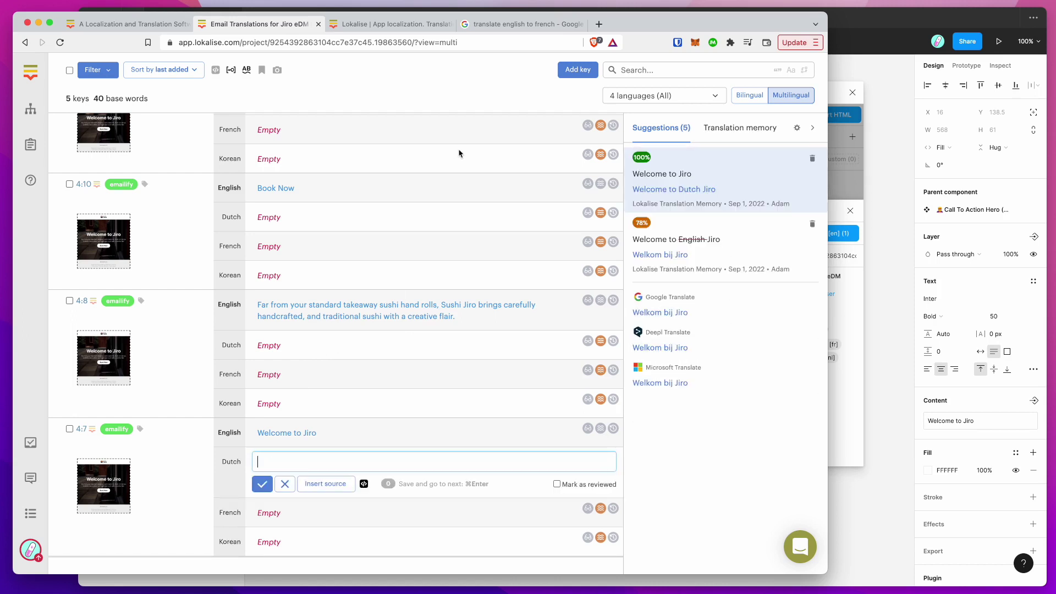
pyautogui.moveTo(322, 435); pyautogui.dragTo(259, 434)
pyautogui.moveTo(337, 435); pyautogui.dragTo(219, 434)
pyautogui.press('super+c')
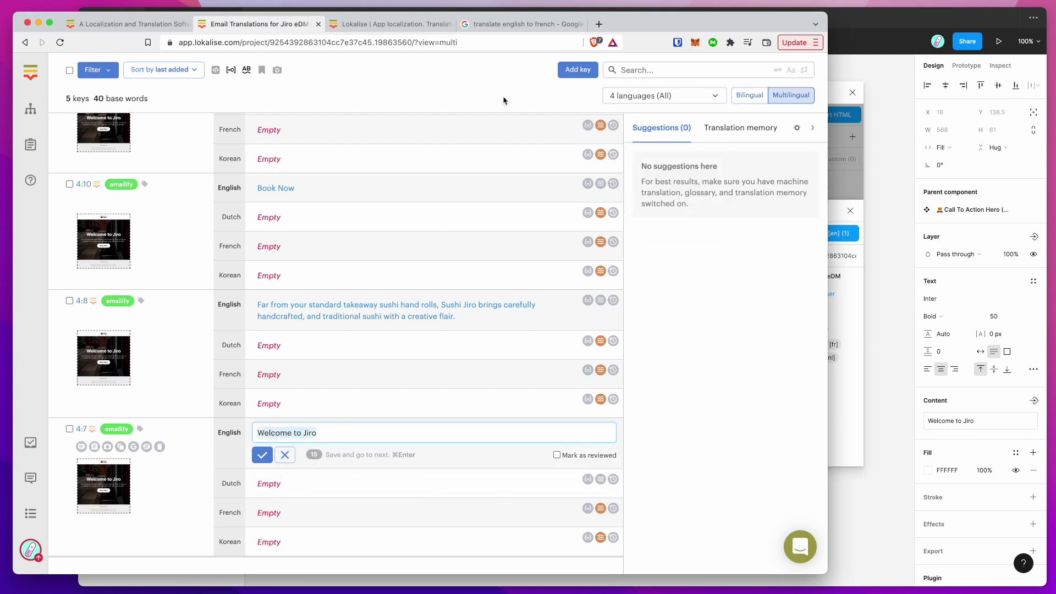
pyautogui.click(506, 25)
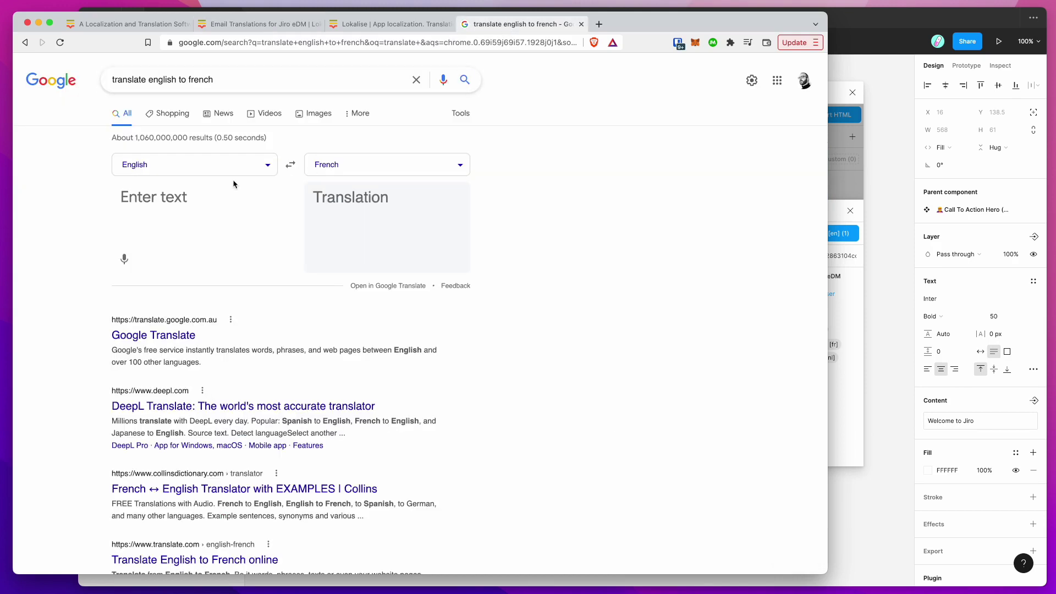
pyautogui.click(154, 214)
pyautogui.press('super+v')
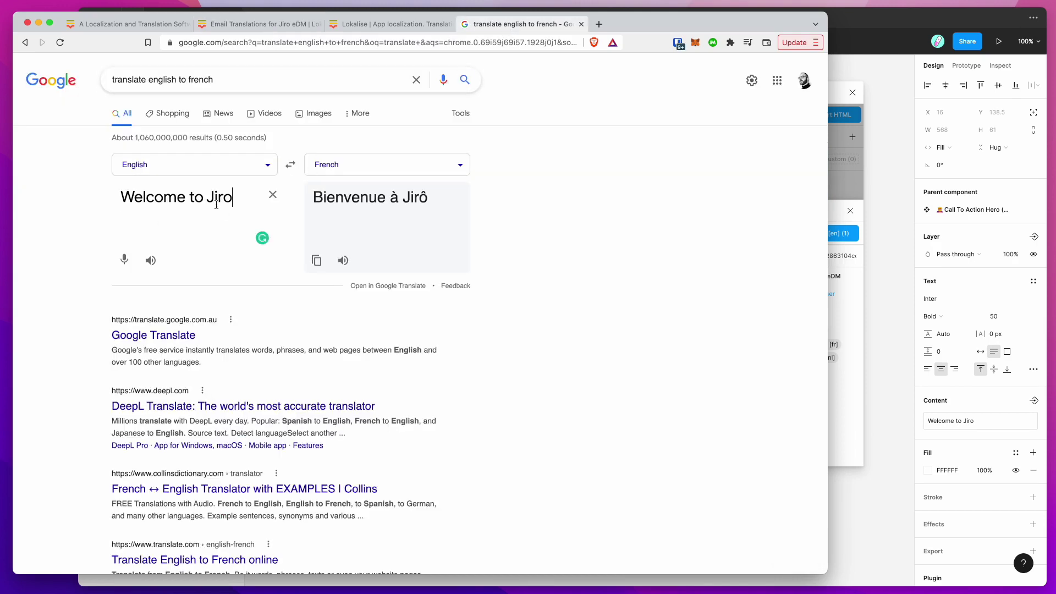
# Copy the translation "Bienvenue à Jirô" and save it as the French text of the "Welcome to Jiro" key in Lokalise.
pyautogui.moveTo(314, 198); pyautogui.dragTo(437, 205)
pyautogui.press('super+c')
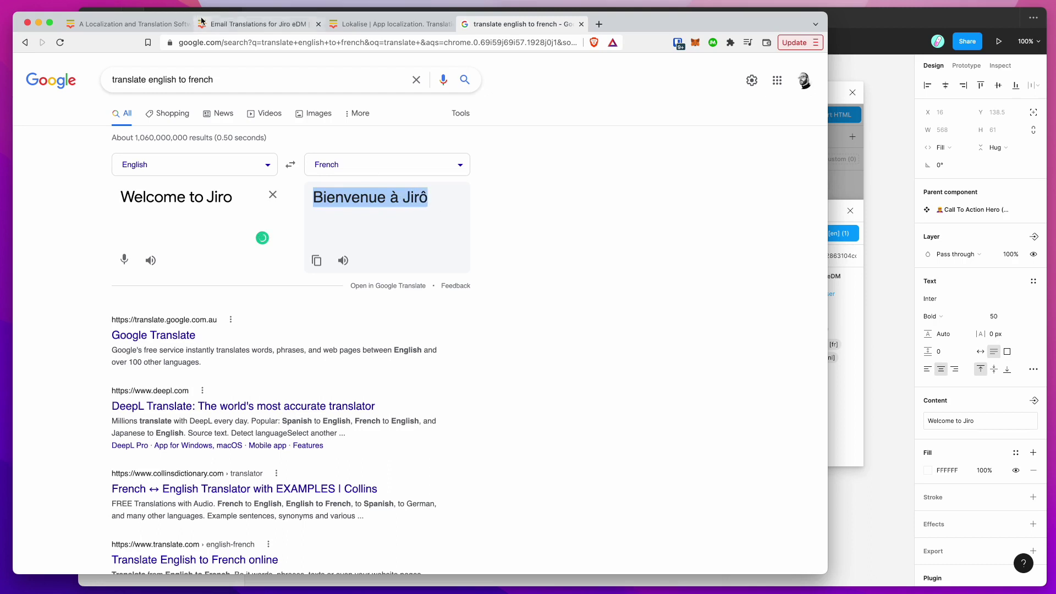
pyautogui.click(256, 25)
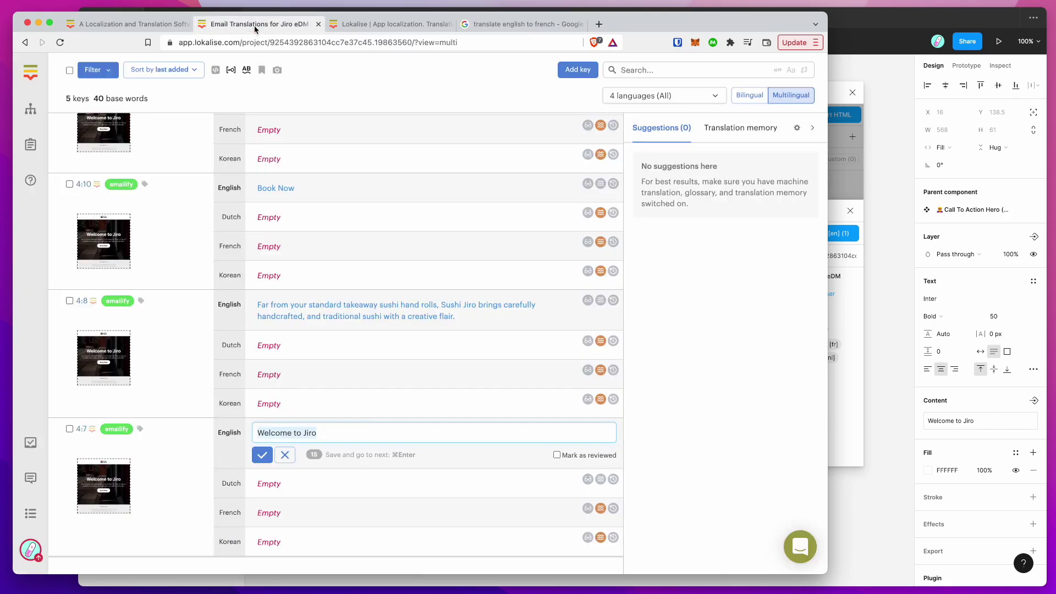
pyautogui.click(272, 520)
pyautogui.press('super+v')
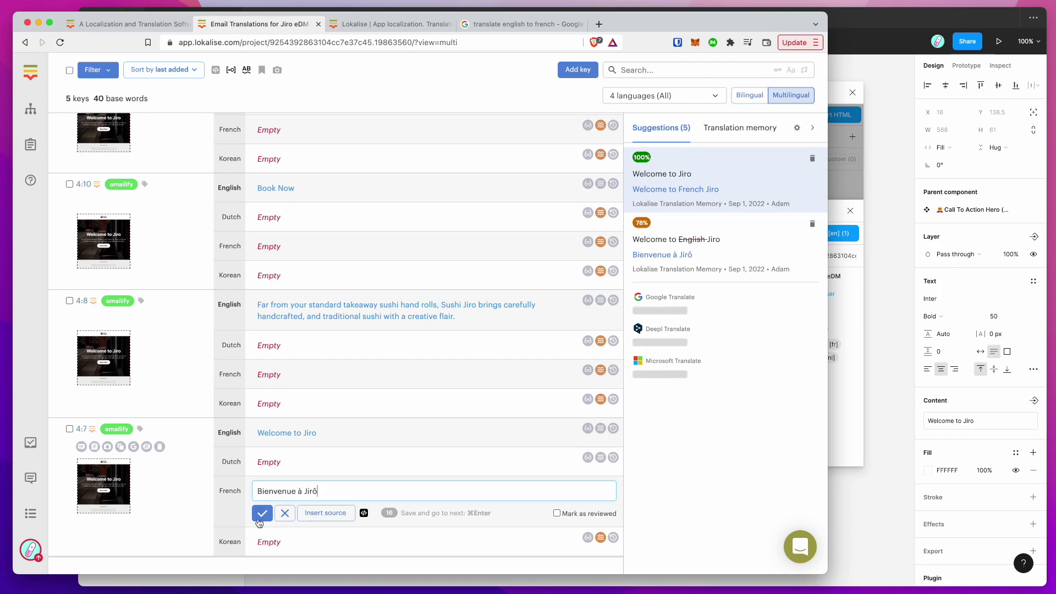
pyautogui.click(261, 513)
# Switch to Google's translator and set the target language for "Welcome to Jiro" to Dutch.
pyautogui.moveTo(321, 434); pyautogui.dragTo(259, 435)
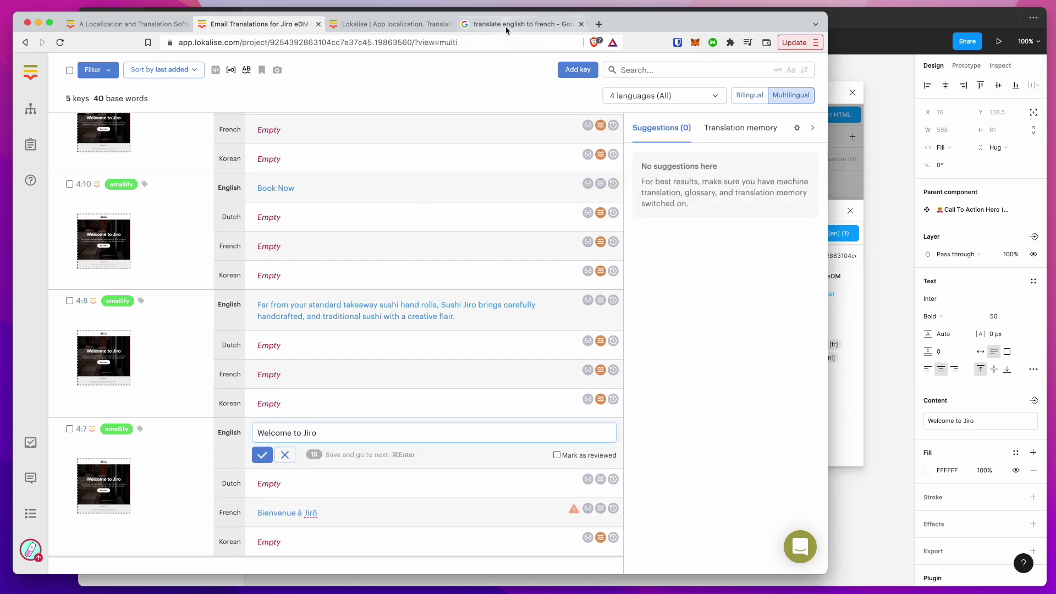
pyautogui.click(523, 24)
pyautogui.click(351, 174)
pyautogui.write('frd')
pyautogui.press('BackSpace')
pyautogui.press('BackSpace')
pyautogui.press('BackSpace')
pyautogui.write('dutc')
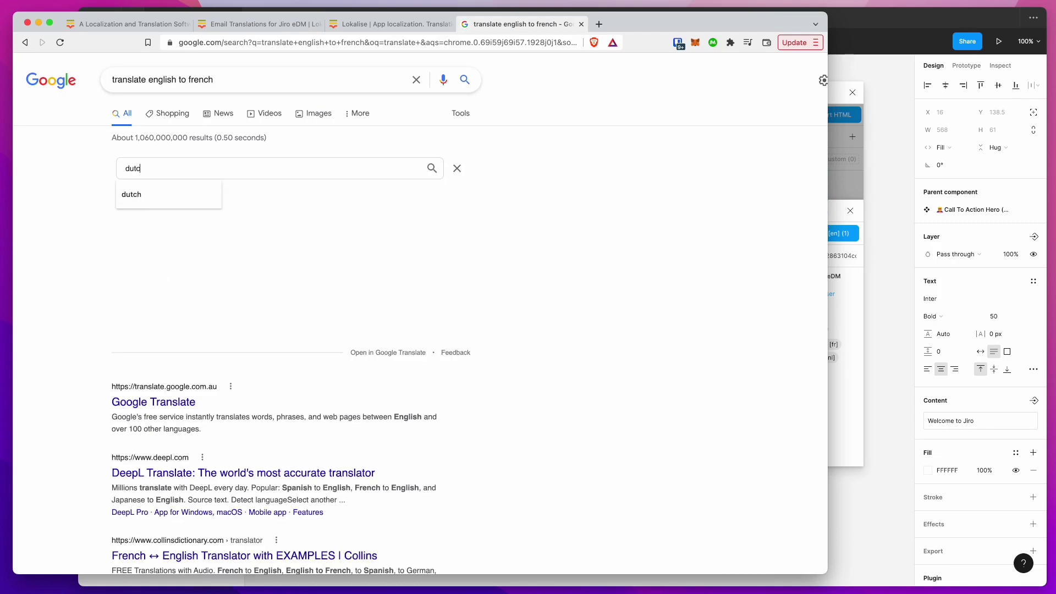
pyautogui.click(204, 195)
pyautogui.click(345, 194)
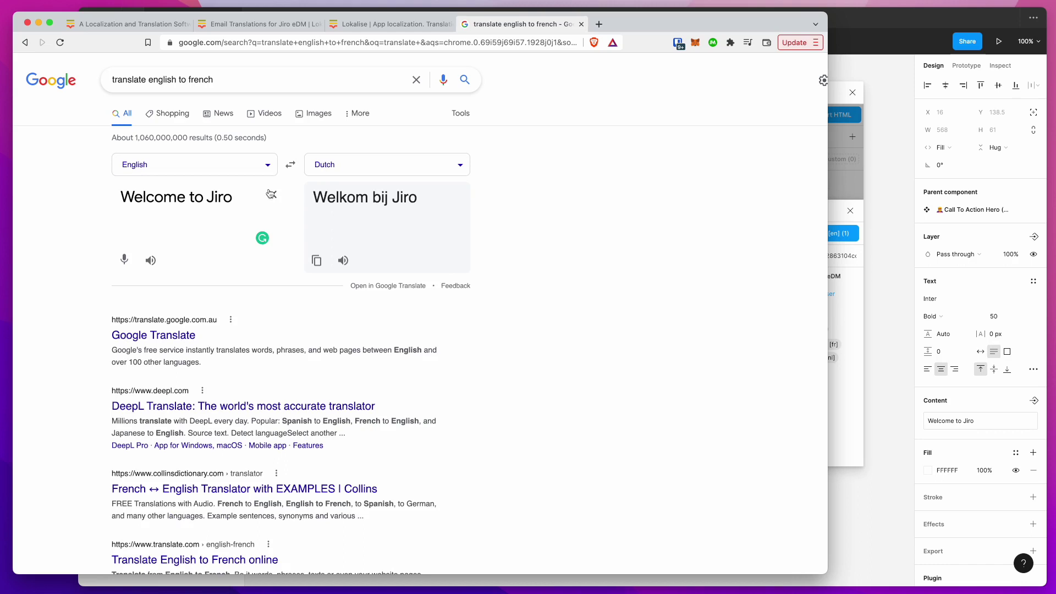
# Copy "Welkom bij Jiro" and save it as the Dutch text of the "Welcome to Jiro" key in Lokalise.
pyautogui.moveTo(314, 203); pyautogui.dragTo(422, 203)
pyautogui.press('super+c')
pyautogui.click(258, 24)
pyautogui.click(271, 484)
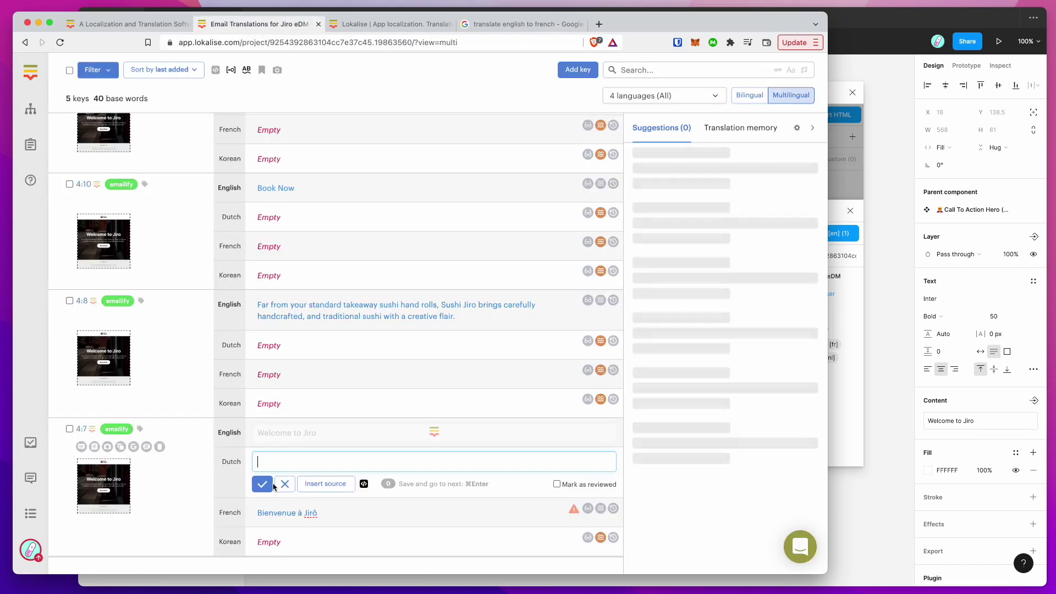
pyautogui.press('super+v')
pyautogui.click(263, 483)
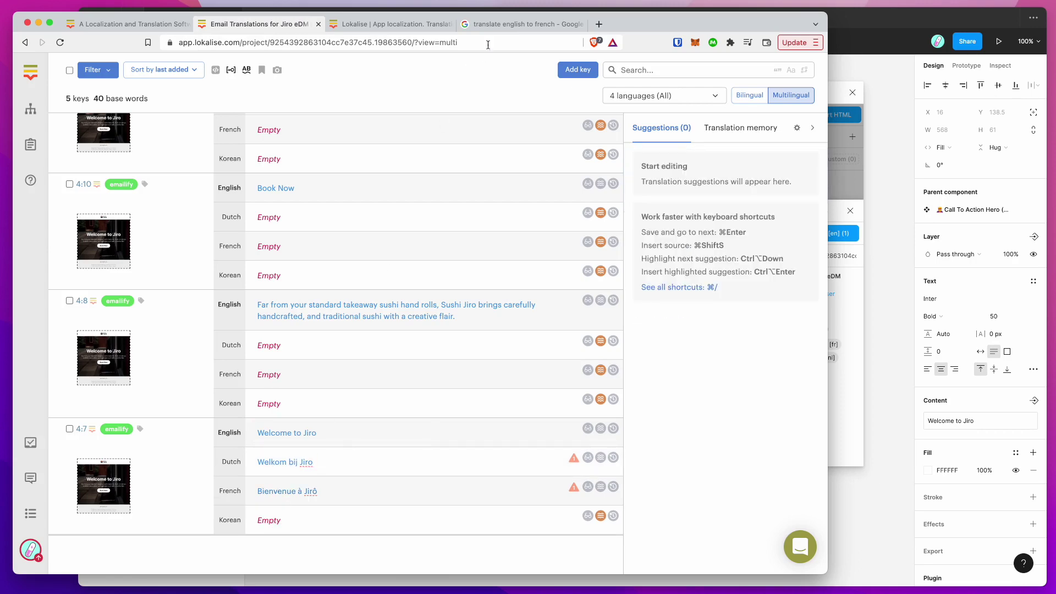
# Return to Google's translator and set the target language for "Welcome to Jiro" to Korean.
pyautogui.click(509, 24)
pyautogui.click(341, 163)
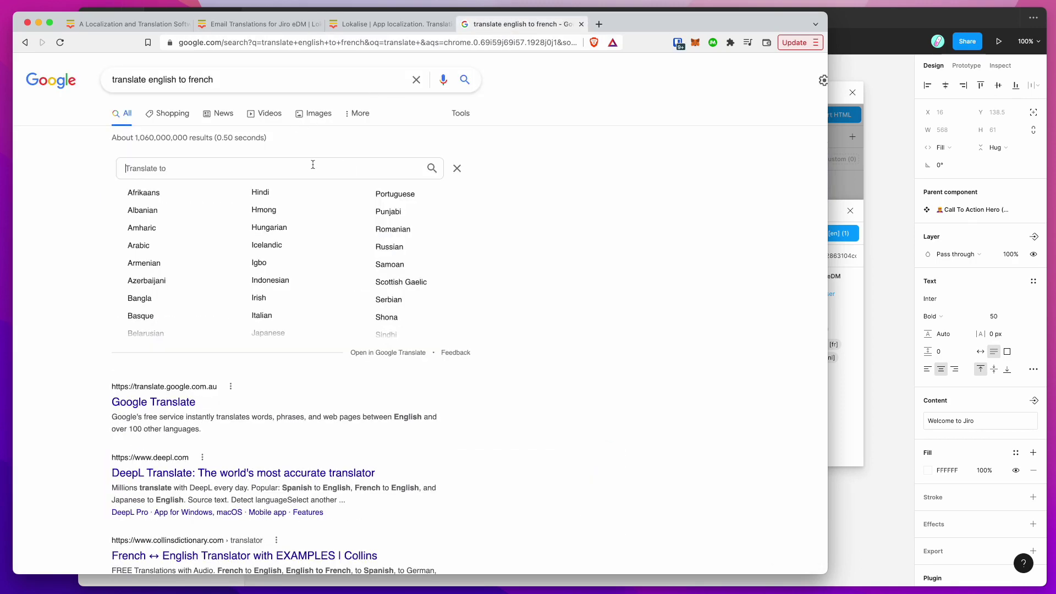
pyautogui.write('korean')
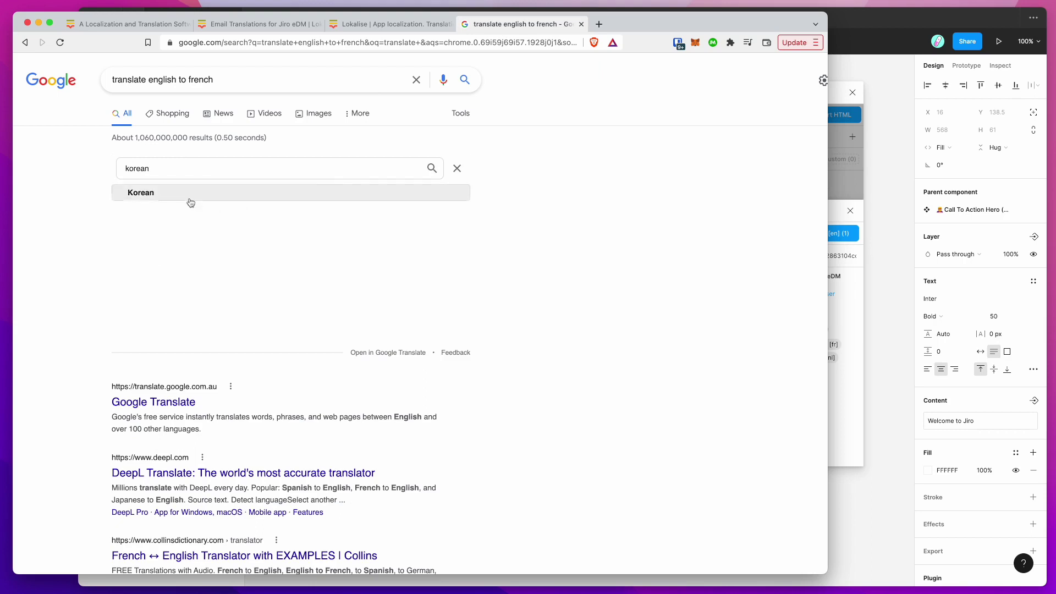
pyautogui.click(189, 200)
# Copy "지로에 오신 것을 환영합니다" and save it as the Korean text of the "Welcome to Jiro" key in Lokalise.
pyautogui.moveTo(317, 192); pyautogui.dragTo(459, 193)
pyautogui.press('super+c')
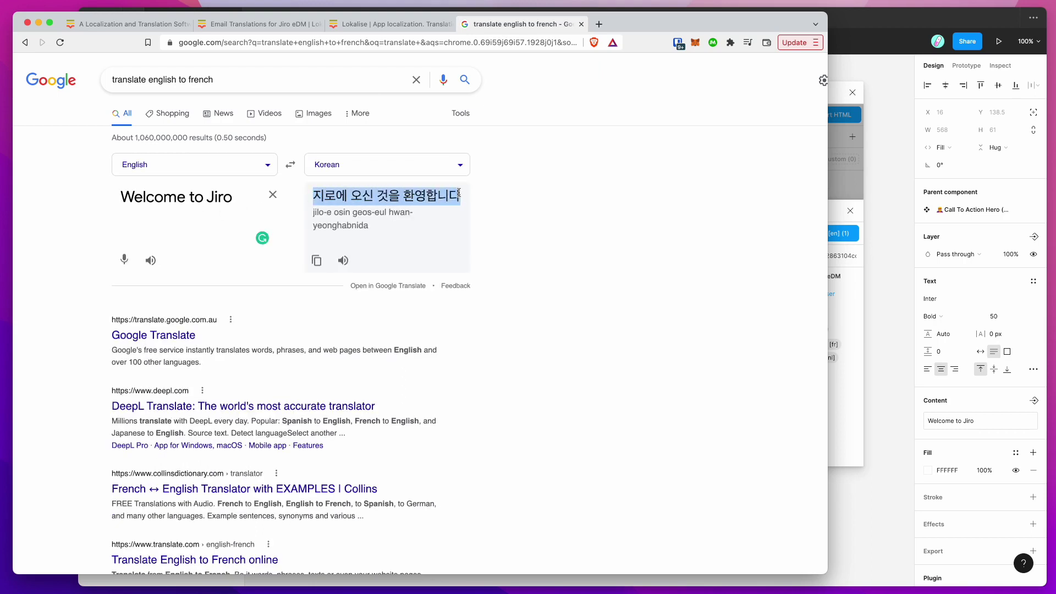
pyautogui.click(370, 26)
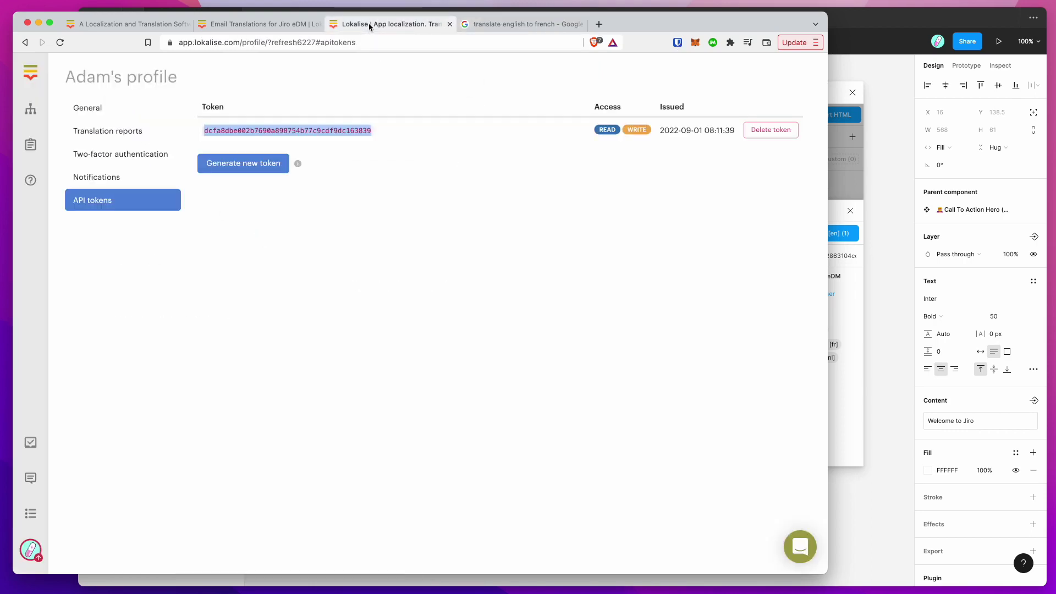
pyautogui.click(265, 29)
pyautogui.click(285, 518)
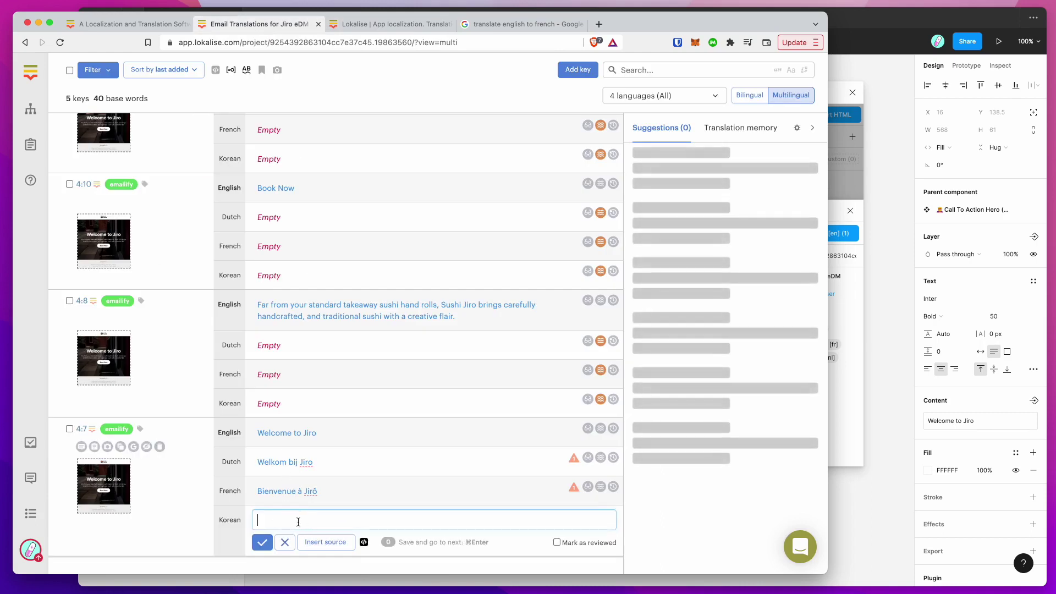
pyautogui.press('super+v')
pyautogui.click(262, 543)
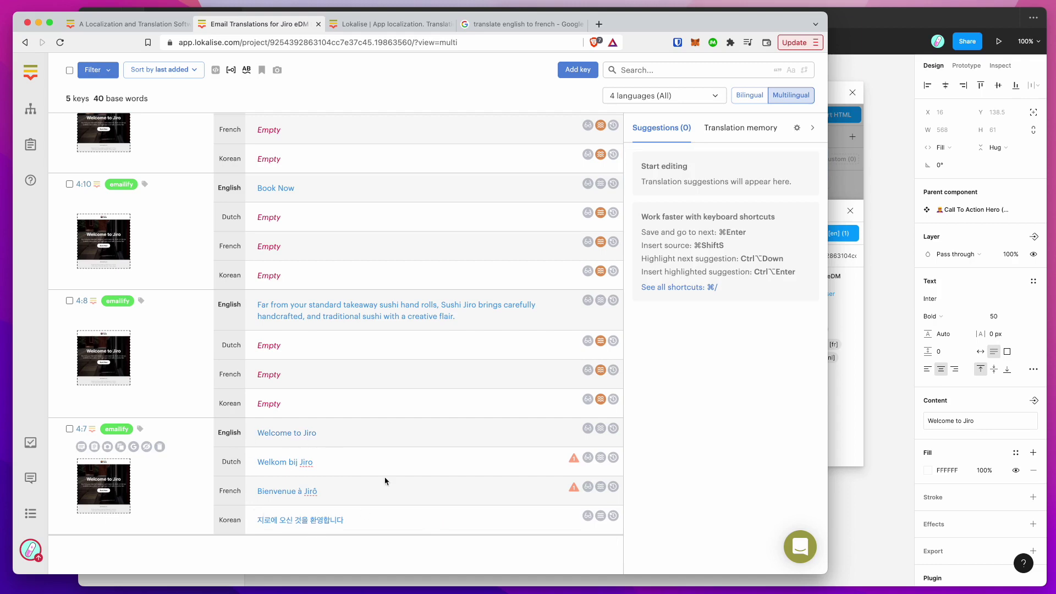
# Review the keys in the Lokalise editor, then switch to Figma and import the Jiro eDM translations through Emailify.
pyautogui.scroll(5, 324, 380)
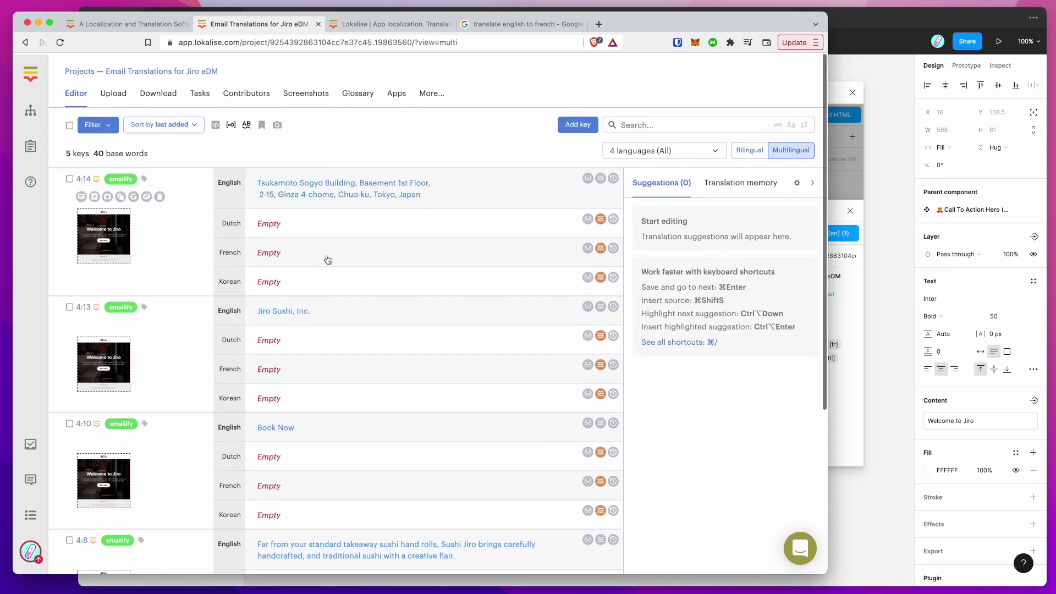
pyautogui.scroll(-5, 257, 332)
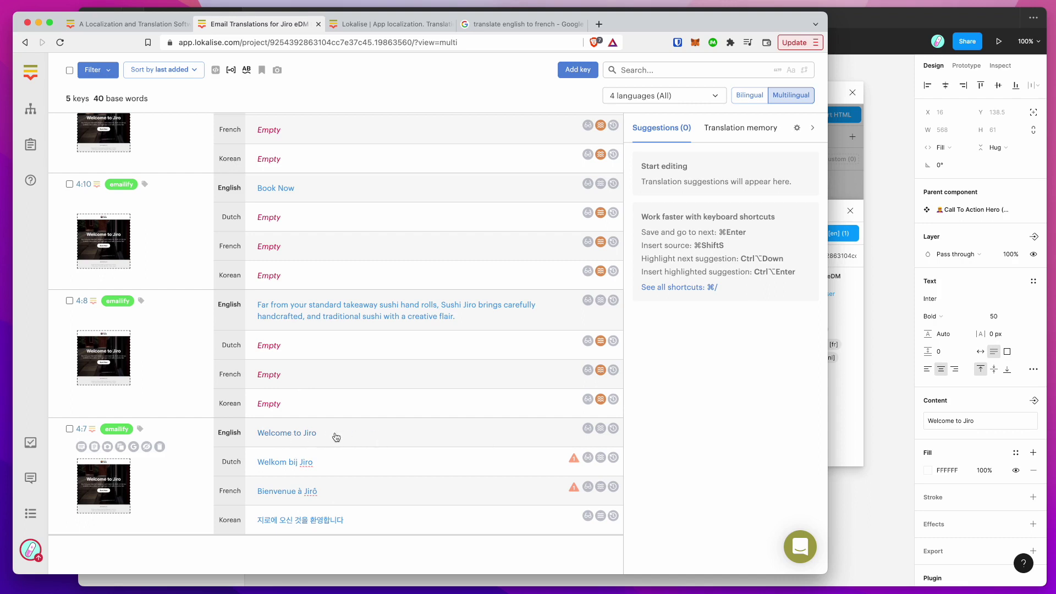
pyautogui.click(840, 408)
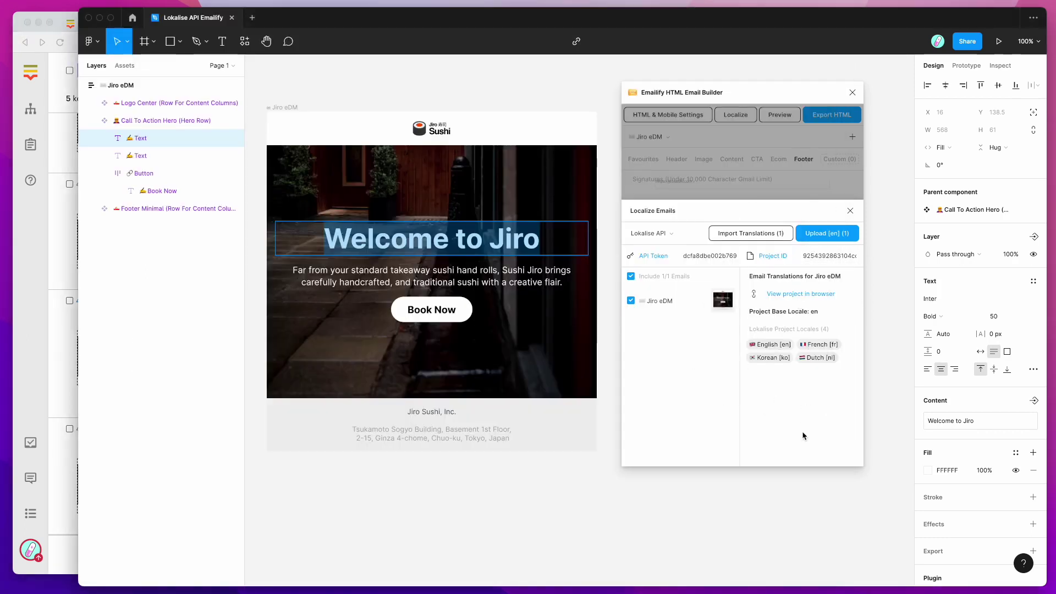
pyautogui.click(716, 256)
pyautogui.click(821, 259)
pyautogui.click(812, 401)
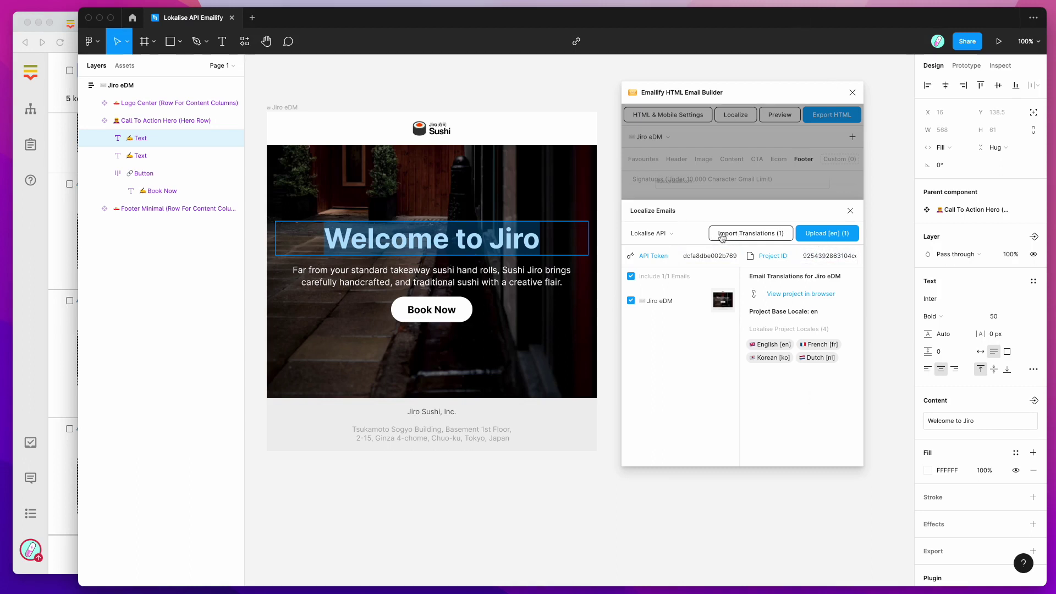
pyautogui.click(750, 237)
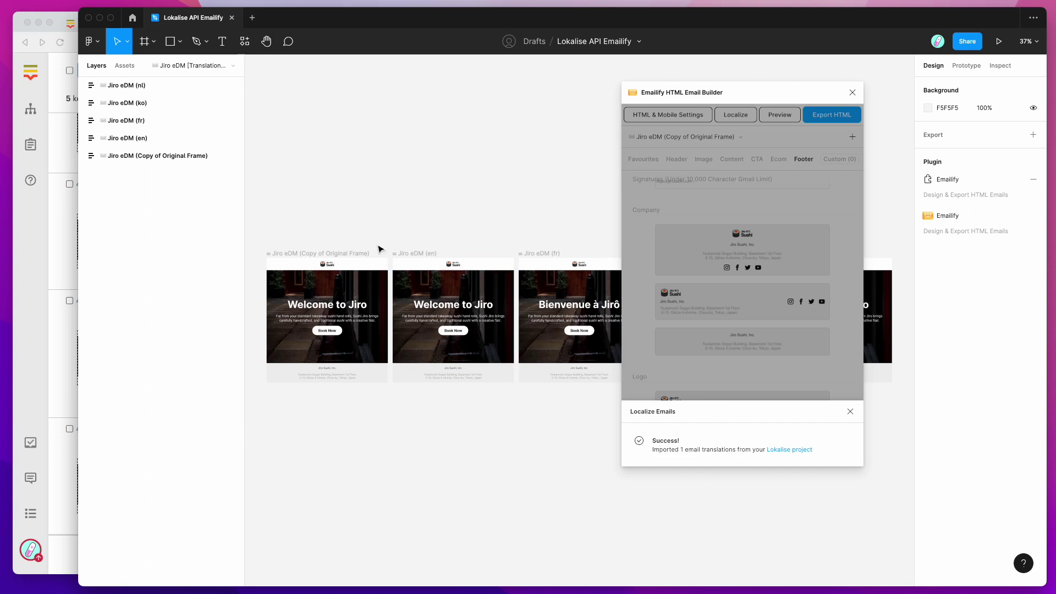
# Show the Figma file's pages and go back to Page 1 with the original Jiro eDM frame.
pyautogui.click(232, 65)
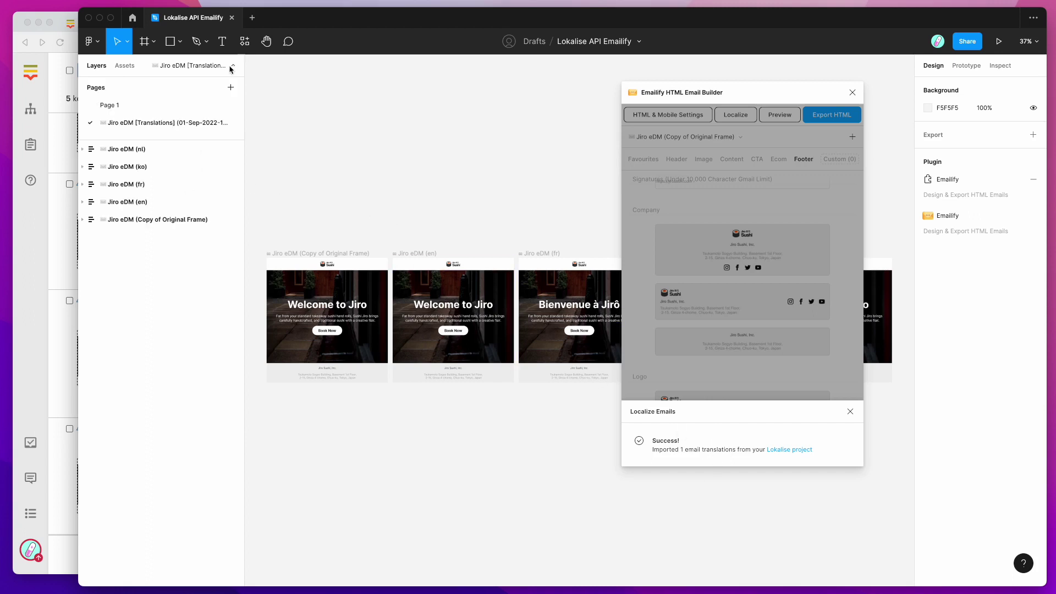
pyautogui.click(174, 111)
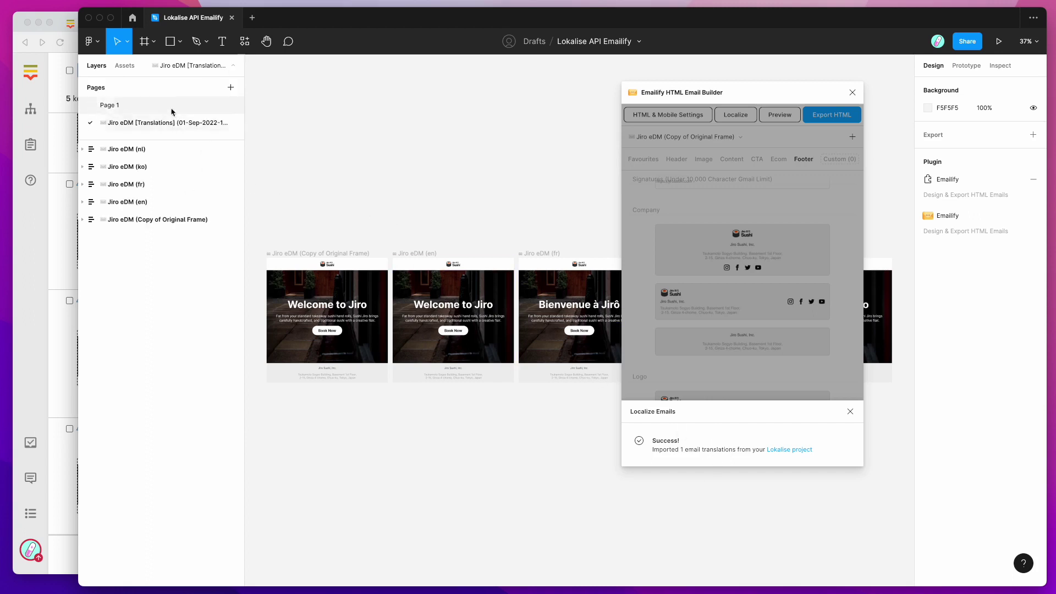
pyautogui.click(341, 96)
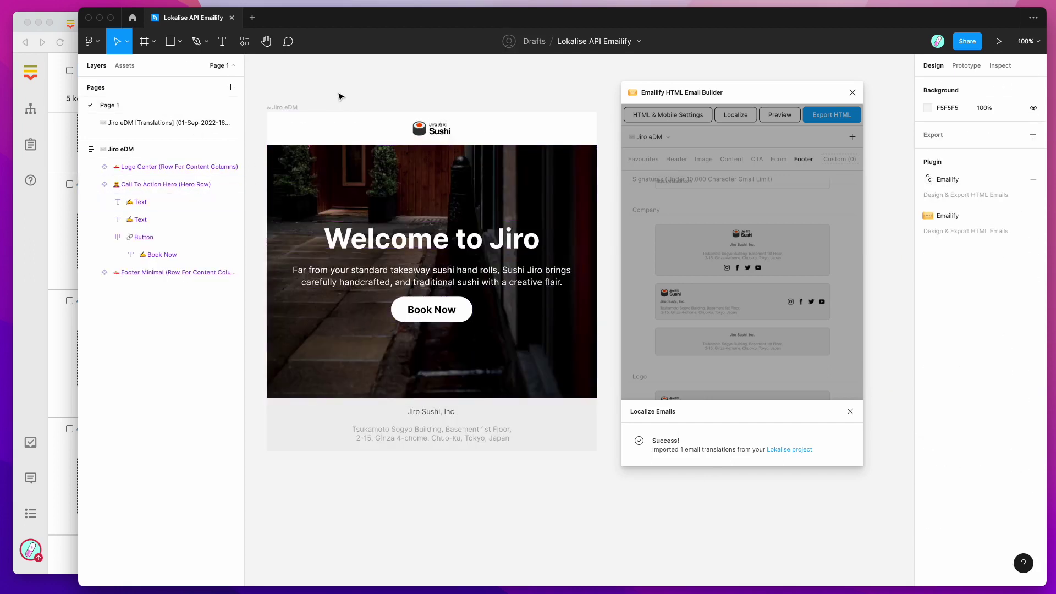
# Select the original Jiro eDM frame, then open the Jiro eDM [Translations] page and widen the layers panel slightly.
pyautogui.click(289, 108)
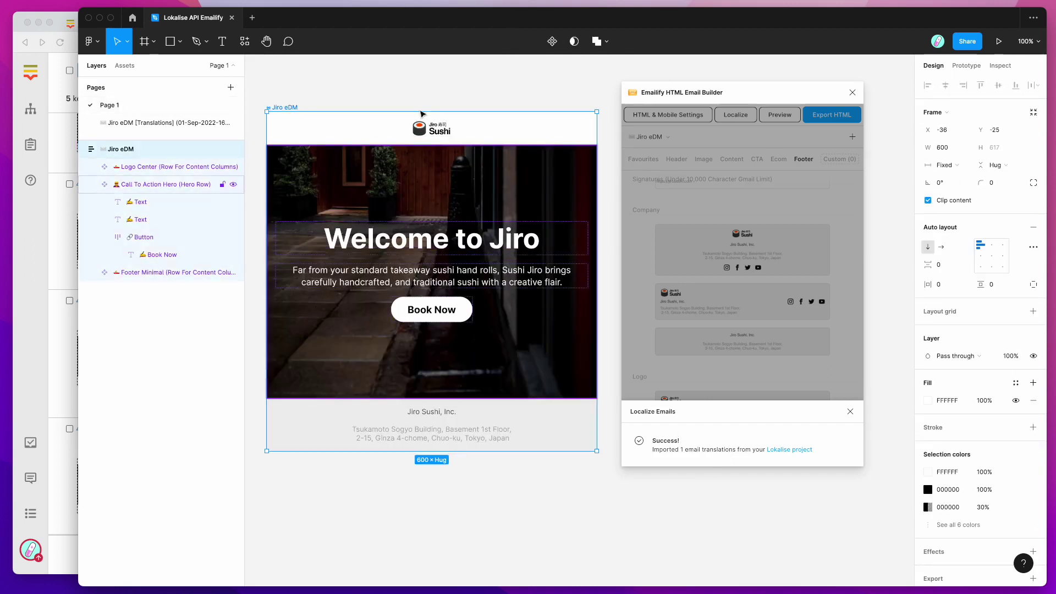
pyautogui.hscroll(-2, 363, 176)
pyautogui.hscroll(2, 385, 176)
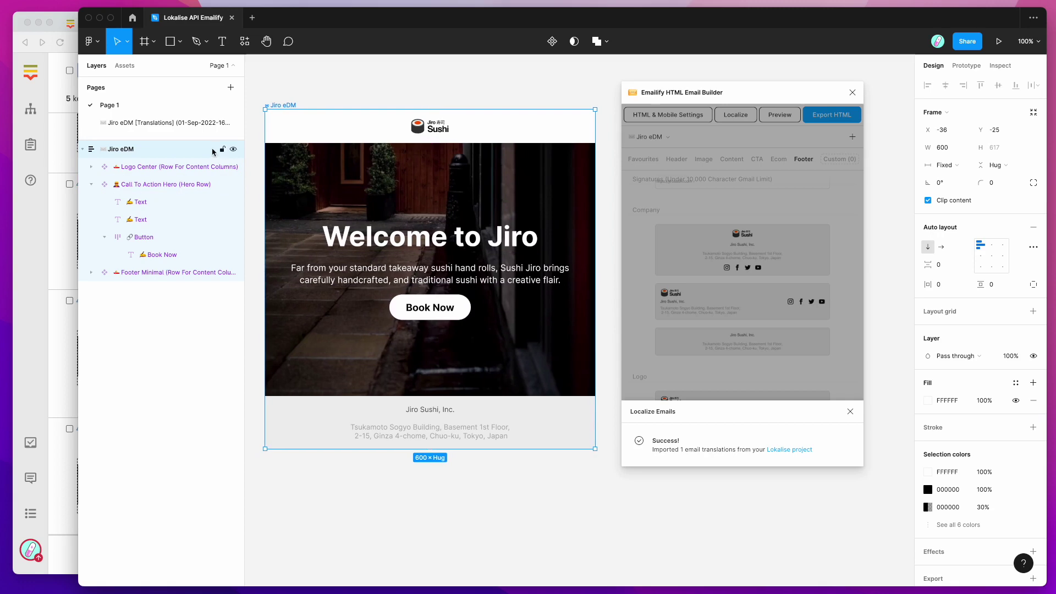
pyautogui.click(139, 126)
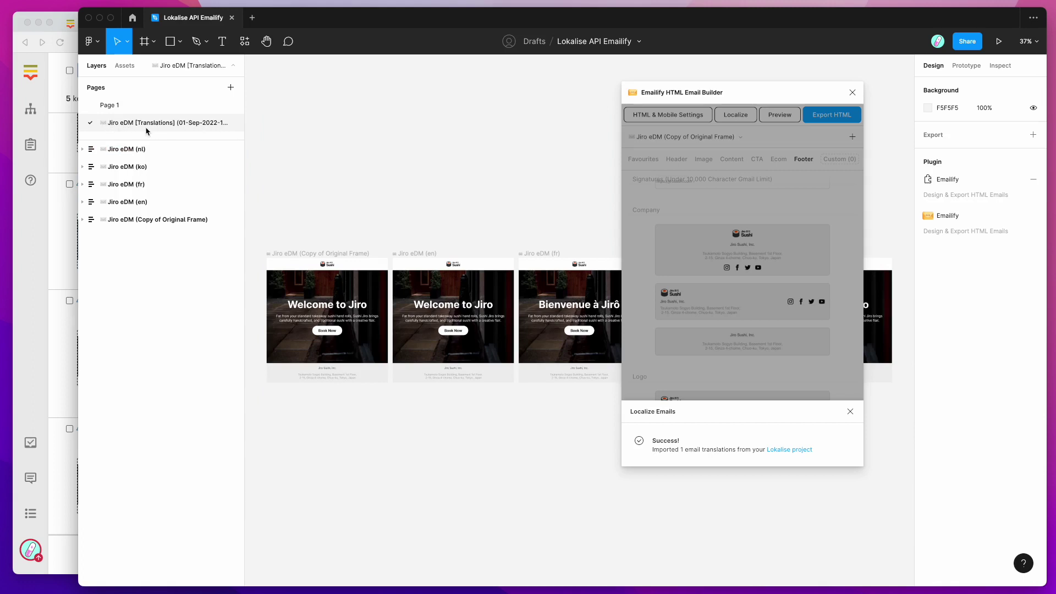
pyautogui.moveTo(247, 126); pyautogui.dragTo(256, 126)
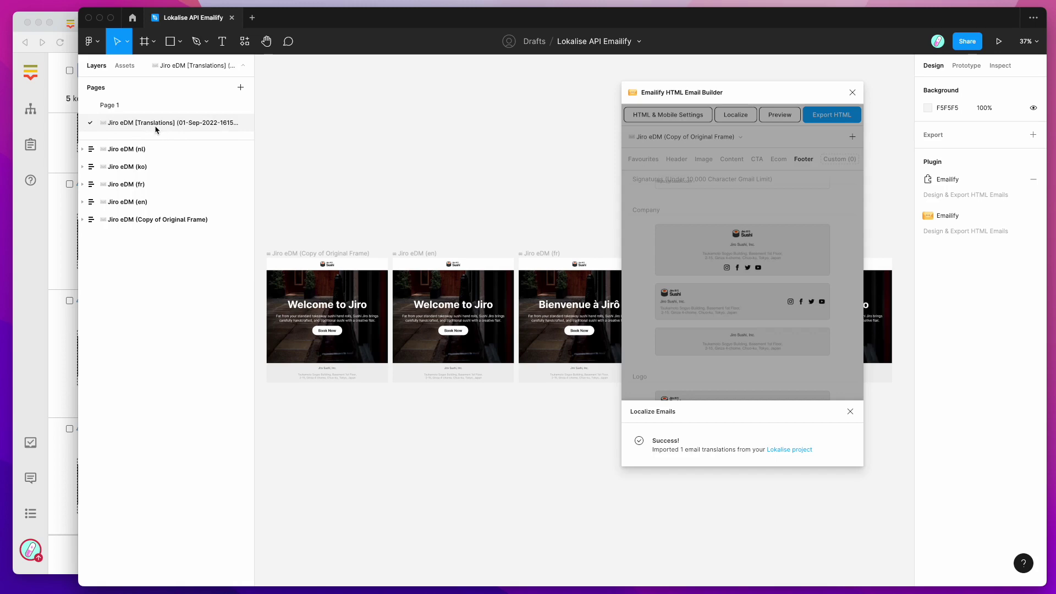
# Inspect the copy of the original Jiro eDM frame and the English frame on the translations page.
pyautogui.click(137, 220)
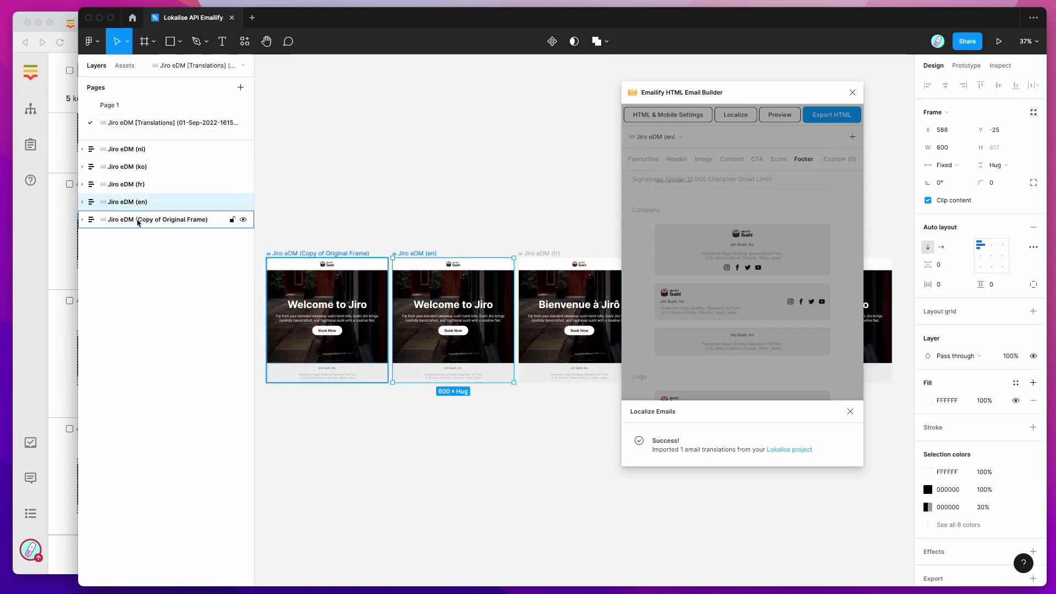
pyautogui.scroll(5, 330, 247)
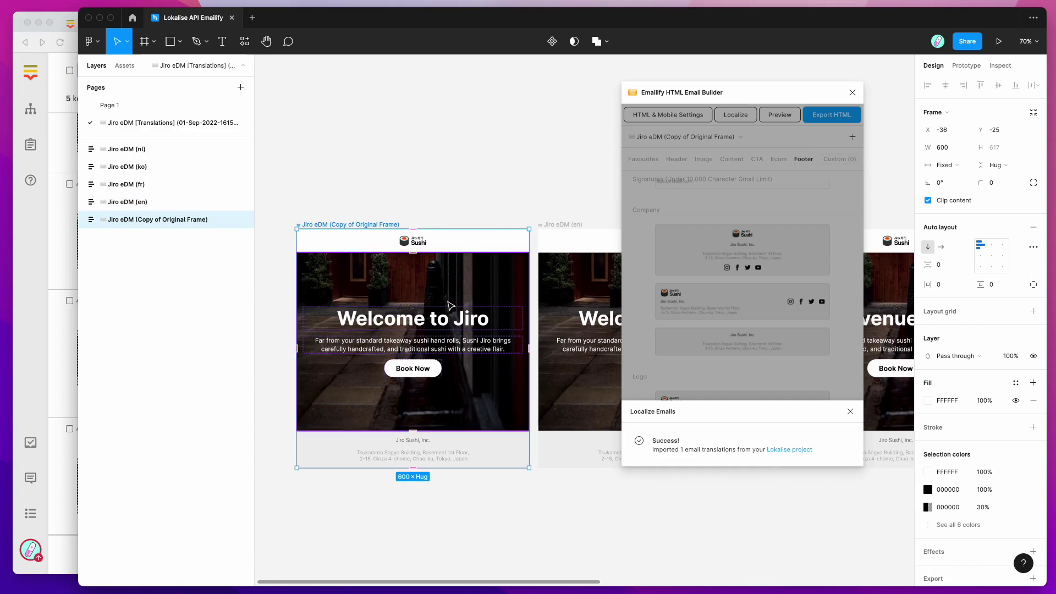
pyautogui.hscroll(10, 427, 330)
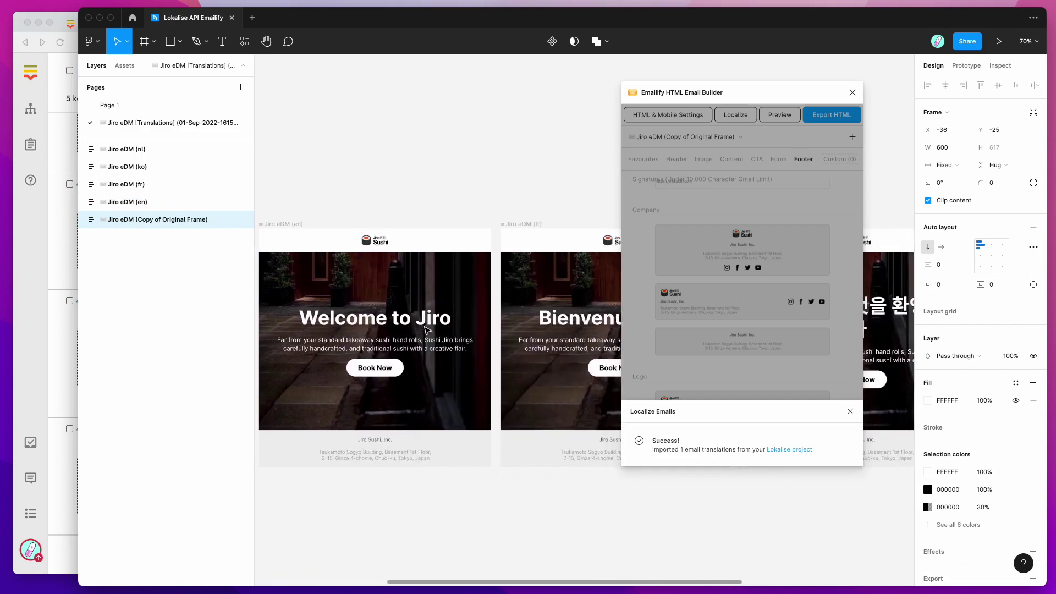
pyautogui.click(292, 219)
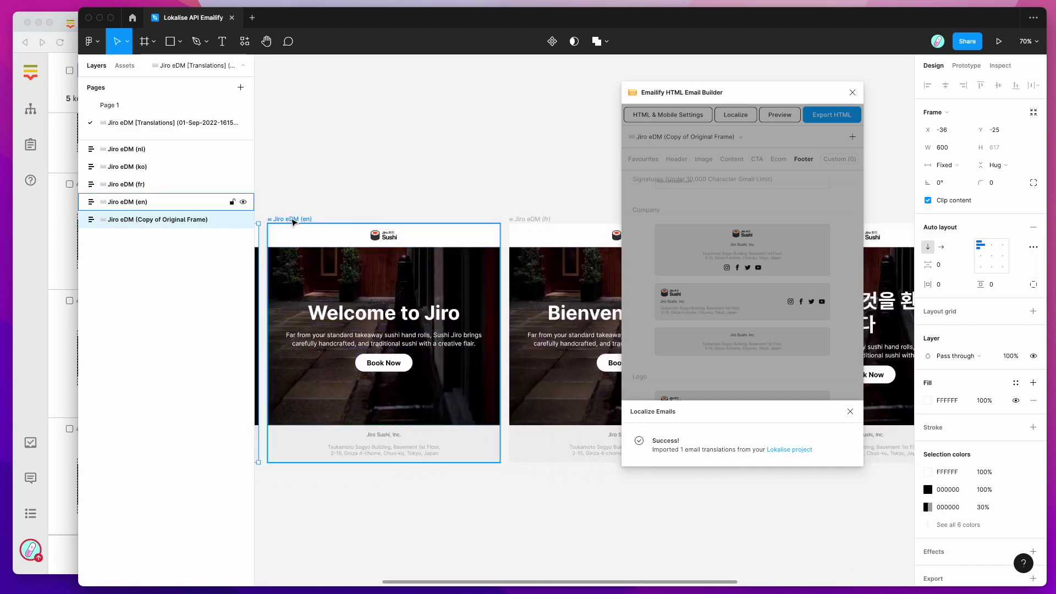
pyautogui.scroll(-1, 291, 217)
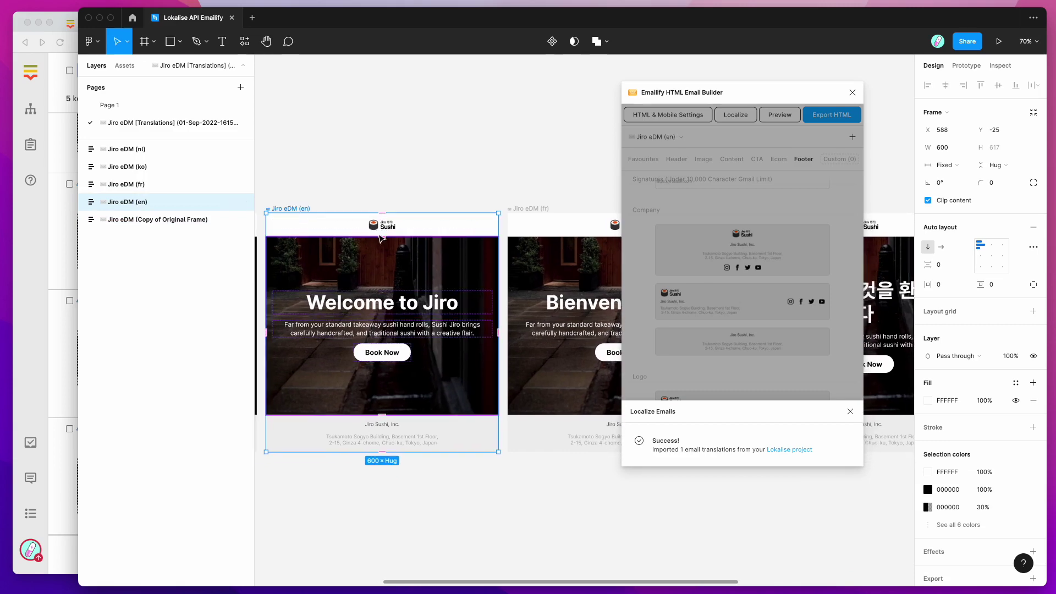
# Glance at the translated keys in Lokalise, then return to Figma and view the French, Korean and Dutch frames.
pyautogui.click(55, 264)
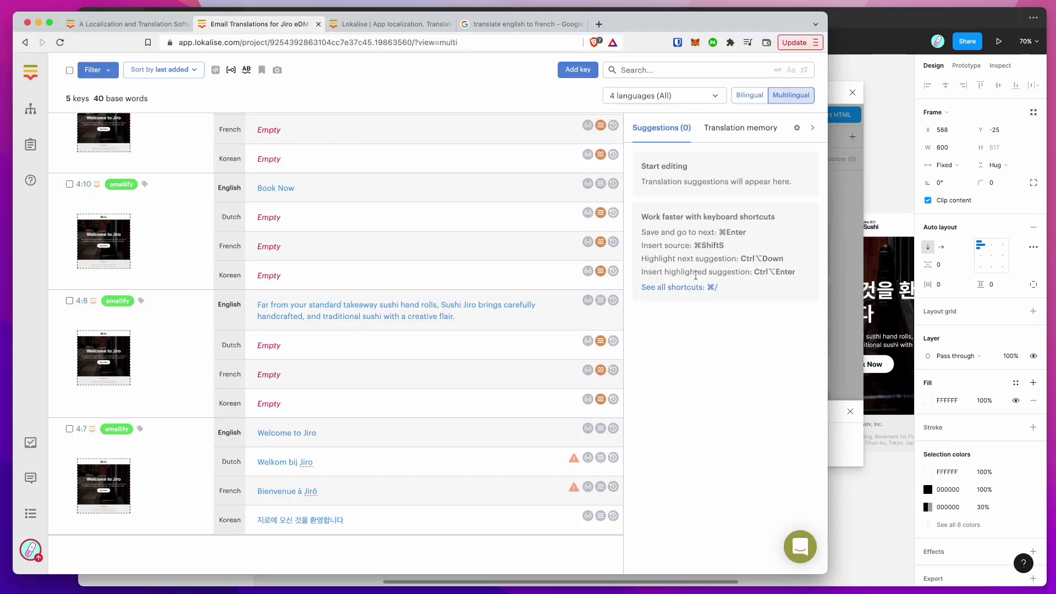
pyautogui.click(845, 195)
pyautogui.hscroll(5, 499, 231)
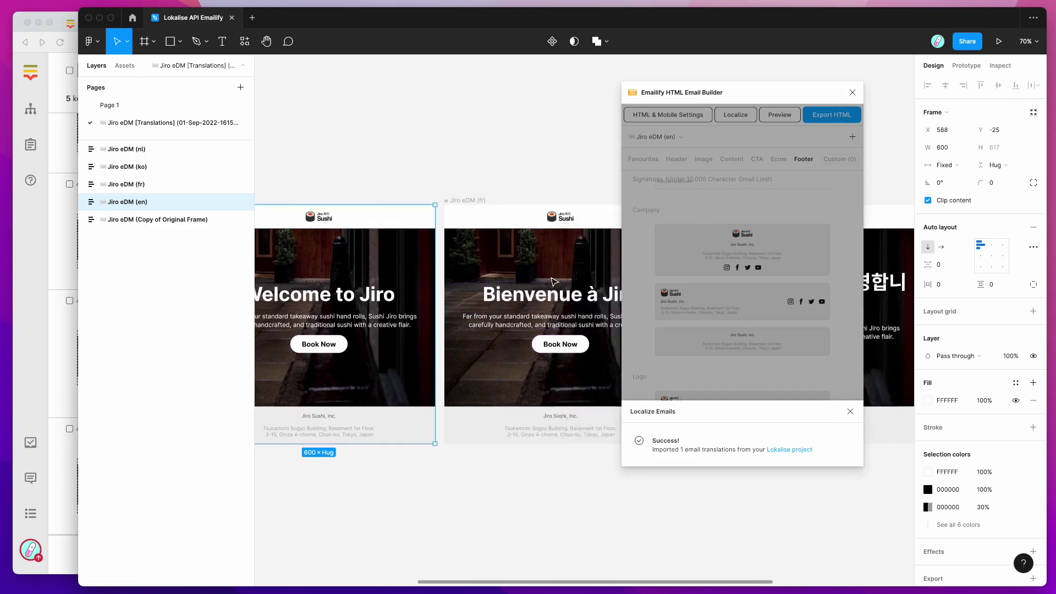
pyautogui.click(420, 196)
pyautogui.hscroll(8, 419, 197)
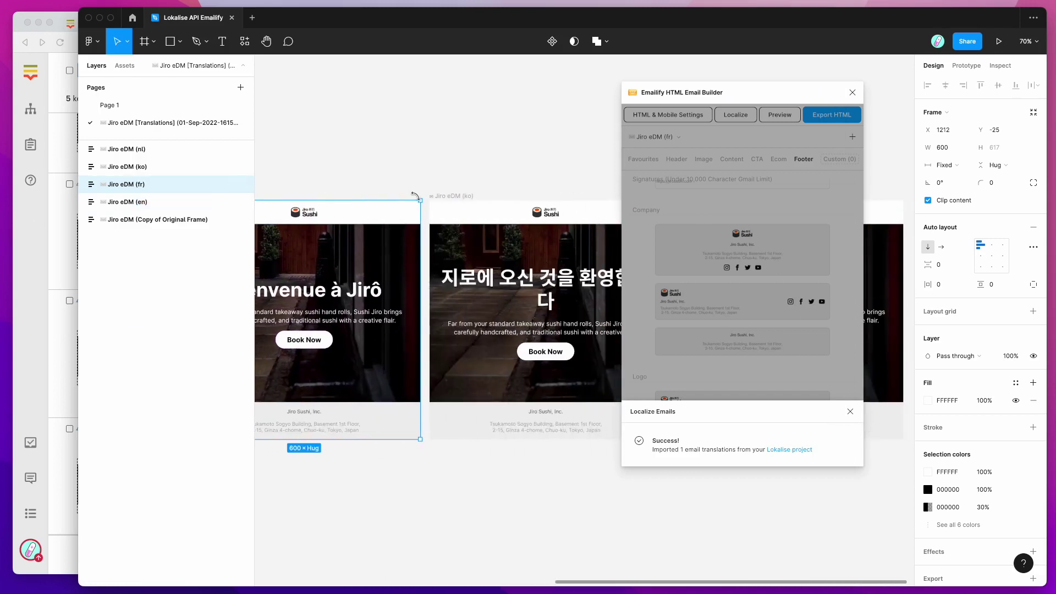
pyautogui.click(450, 197)
pyautogui.hscroll(9, 450, 198)
pyautogui.click(439, 196)
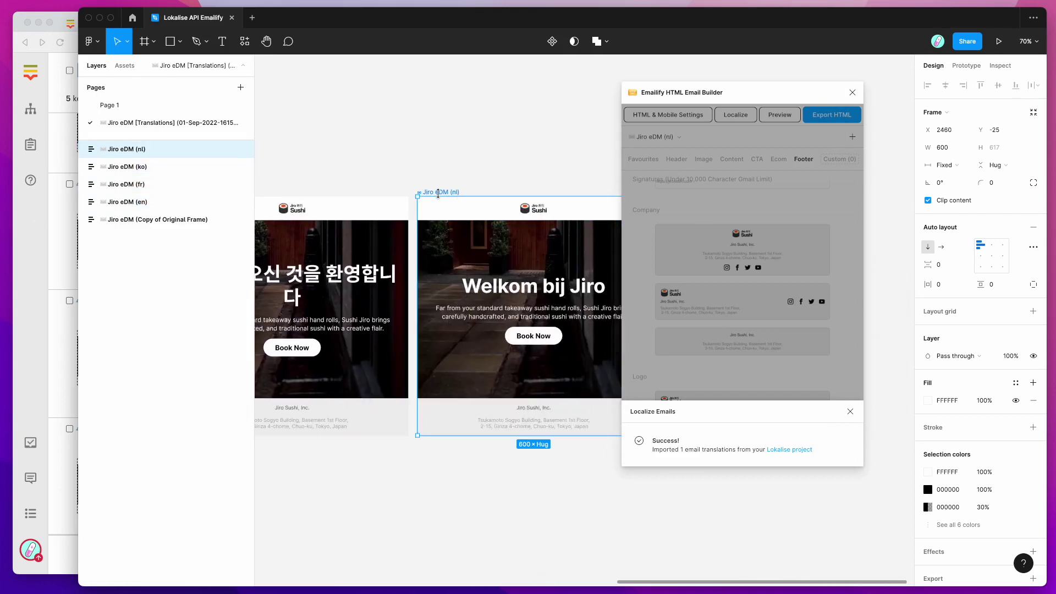
# Examine the translated headlines up close by selecting the hero rows of the French, Korean and Dutch emails.
pyautogui.hscroll(-3, 441, 198)
pyautogui.hscroll(4, 440, 198)
pyautogui.hscroll(-15, 429, 196)
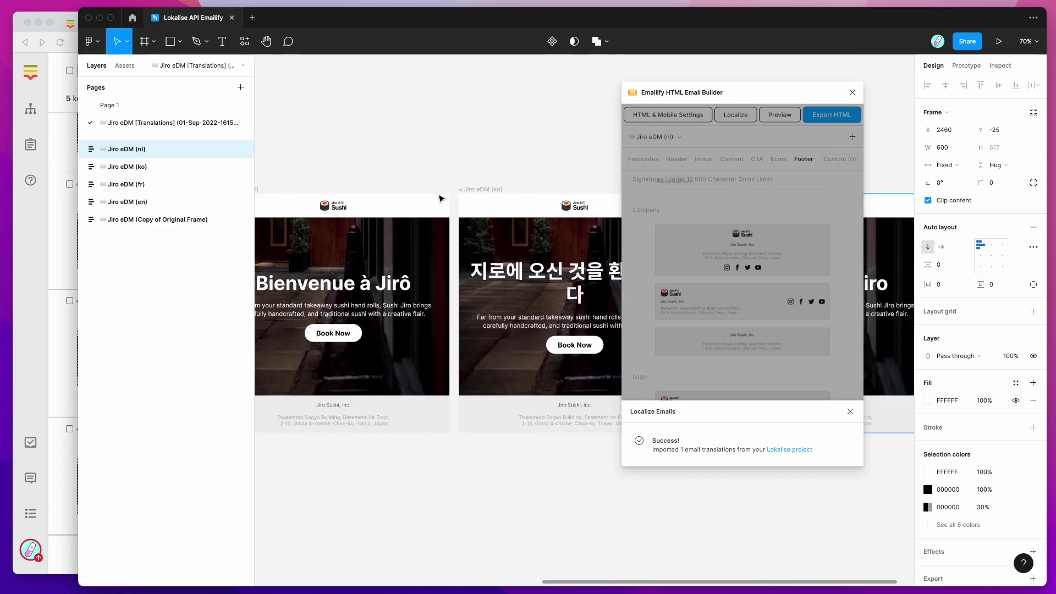
pyautogui.scroll(5, 388, 193)
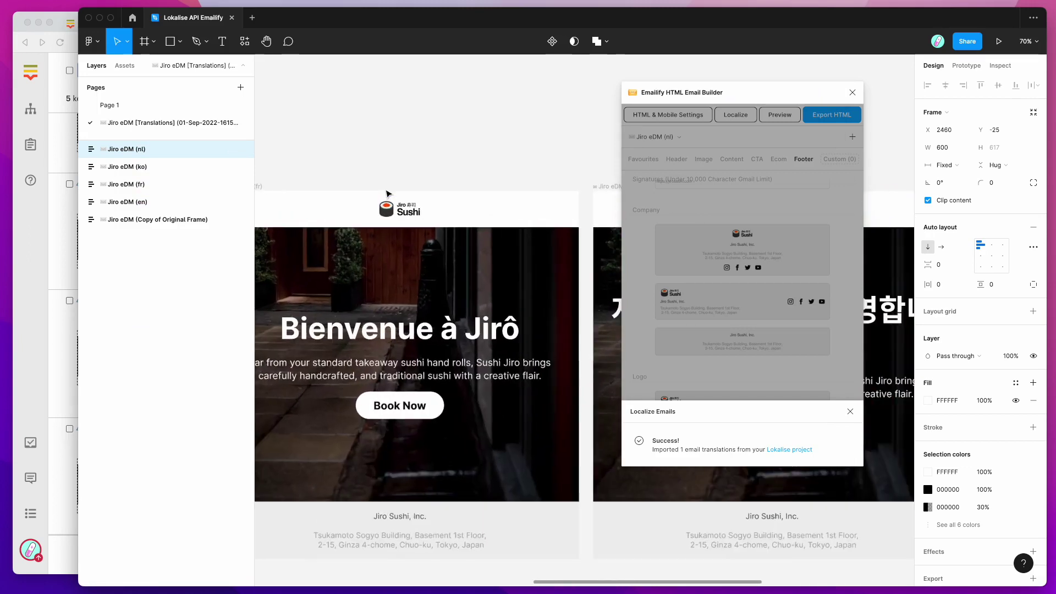
pyautogui.click(379, 334)
pyautogui.hscroll(-2, 379, 333)
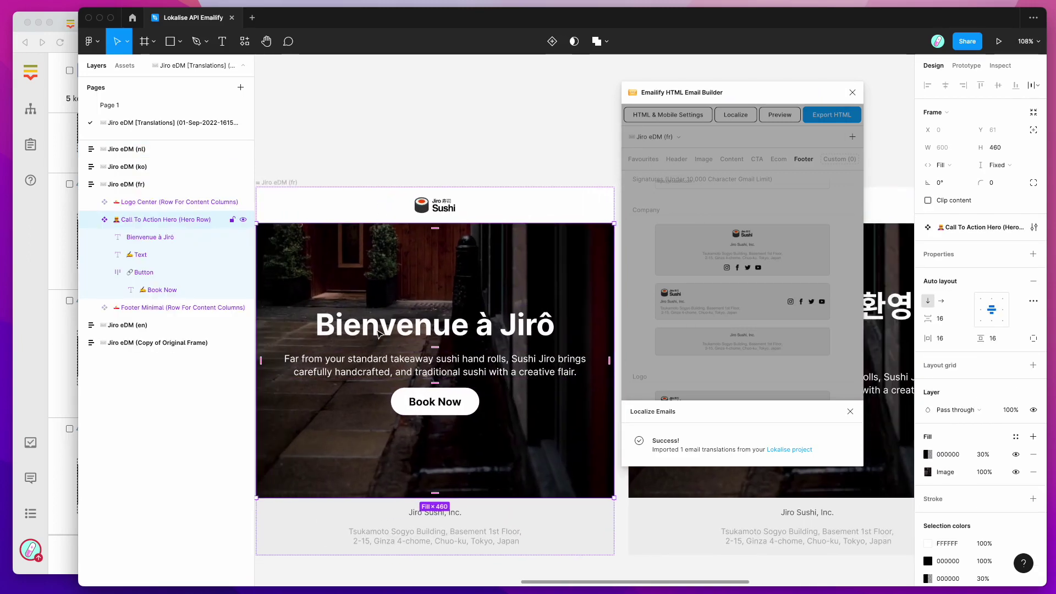
pyautogui.hscroll(-20, 379, 333)
pyautogui.click(414, 318)
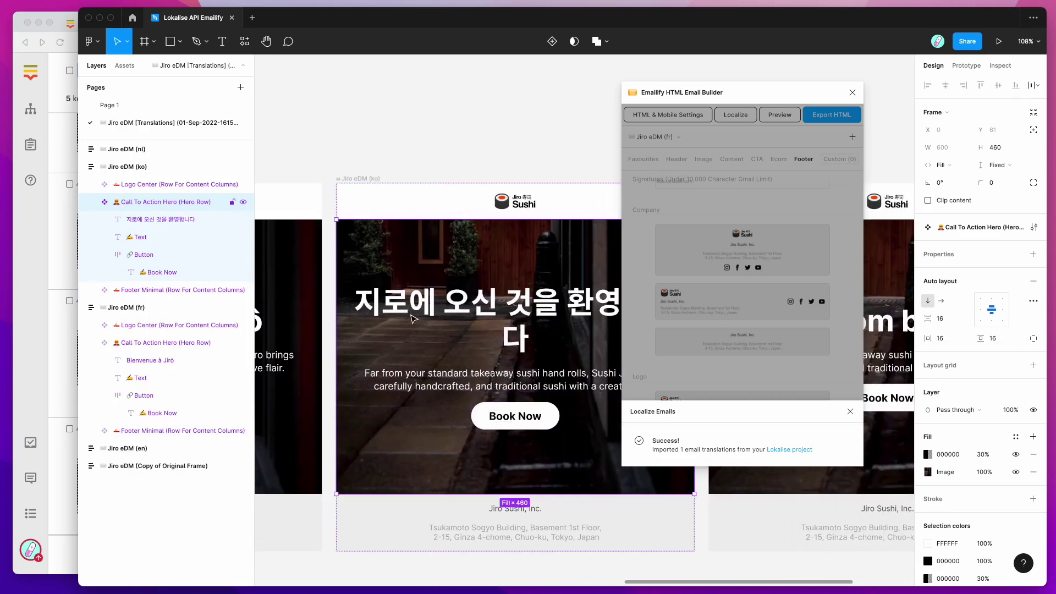
pyautogui.hscroll(20, 413, 318)
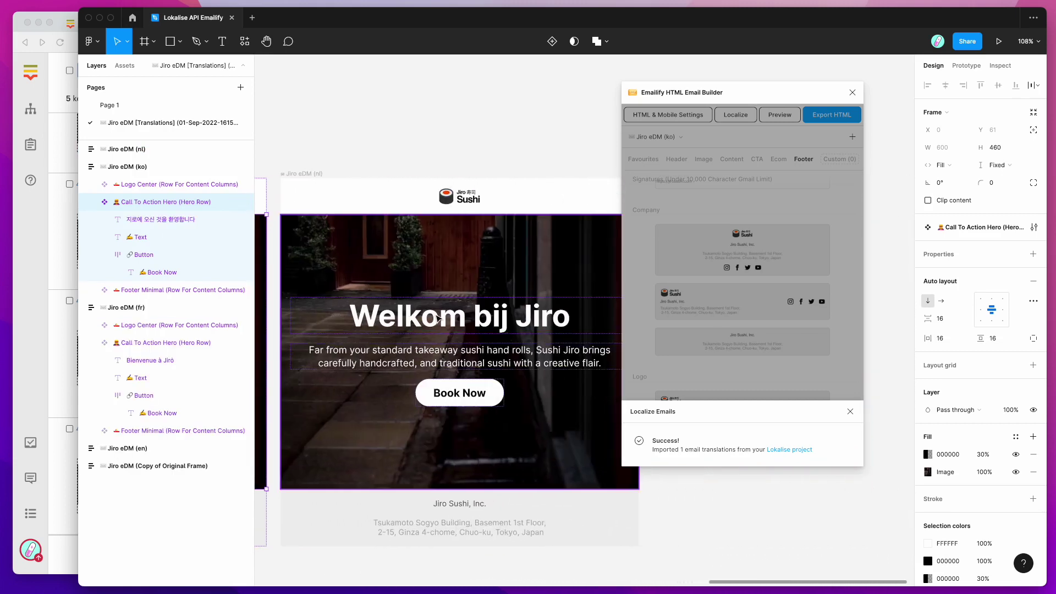
pyautogui.click(439, 318)
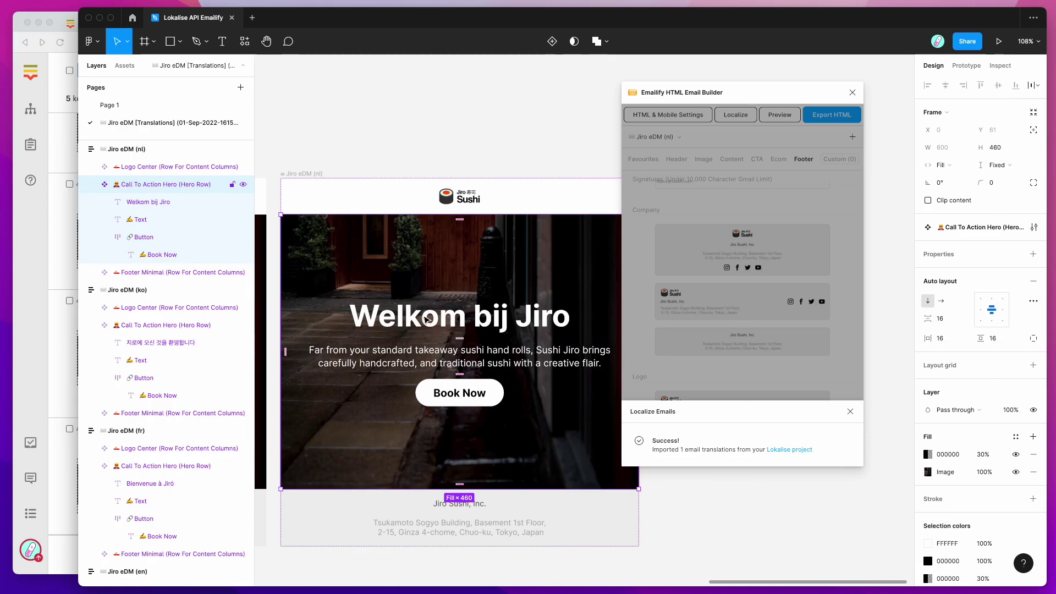
pyautogui.scroll(-1, 440, 341)
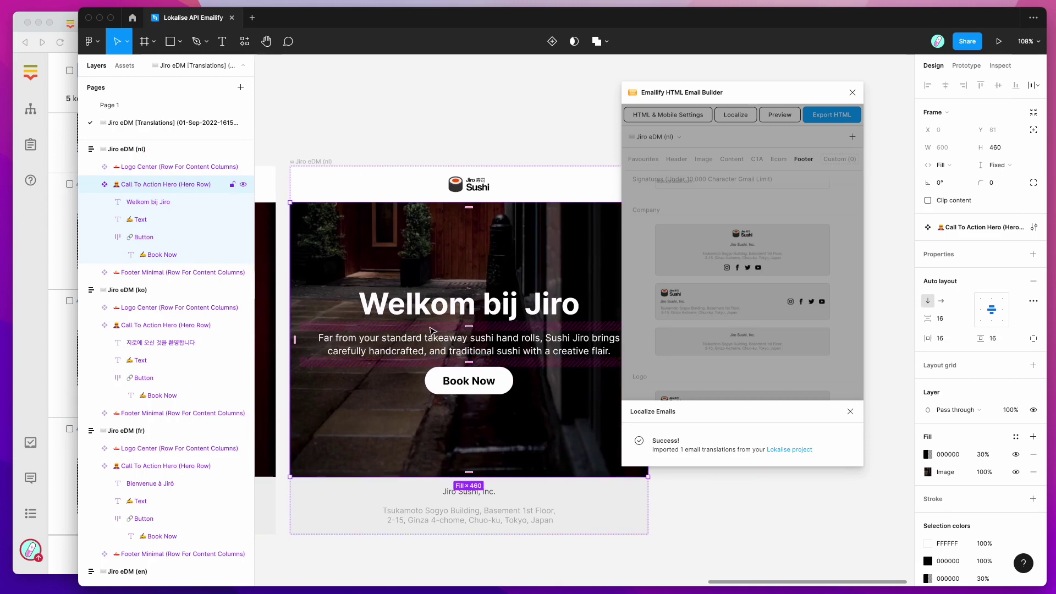
pyautogui.scroll(-2, 495, 319)
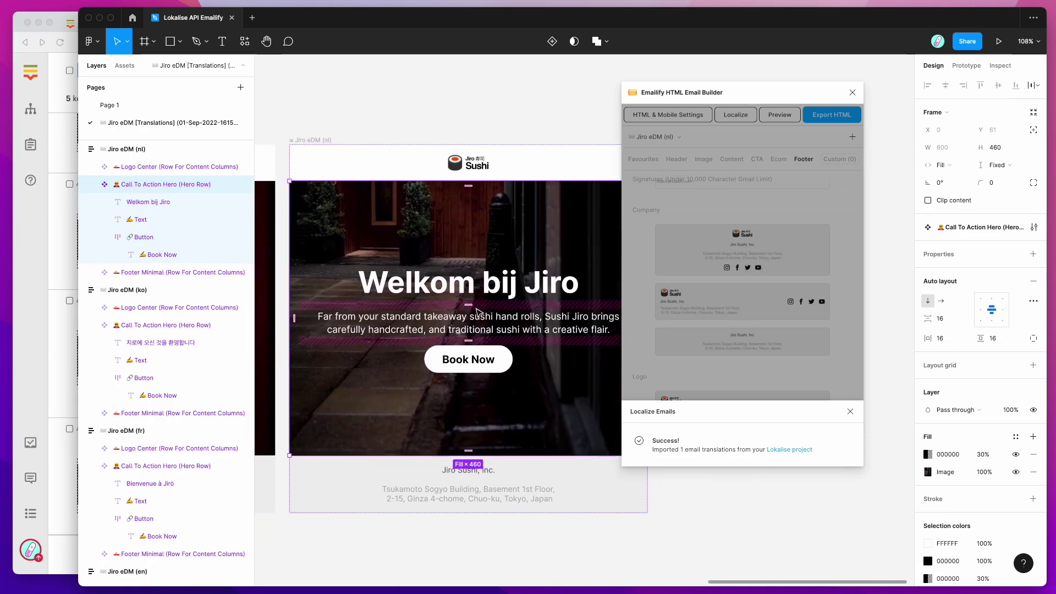
# Dismiss Emailify's Localize Emails message and show the favourite components.
pyautogui.hscroll(-10, 478, 268)
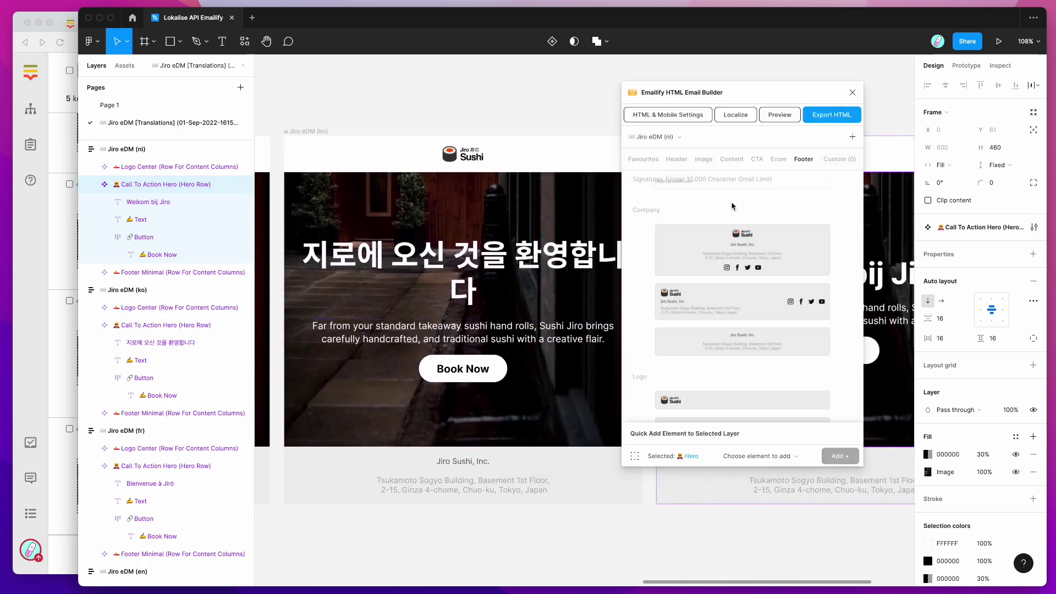
pyautogui.scroll(2, 632, 222)
pyautogui.scroll(10, 632, 218)
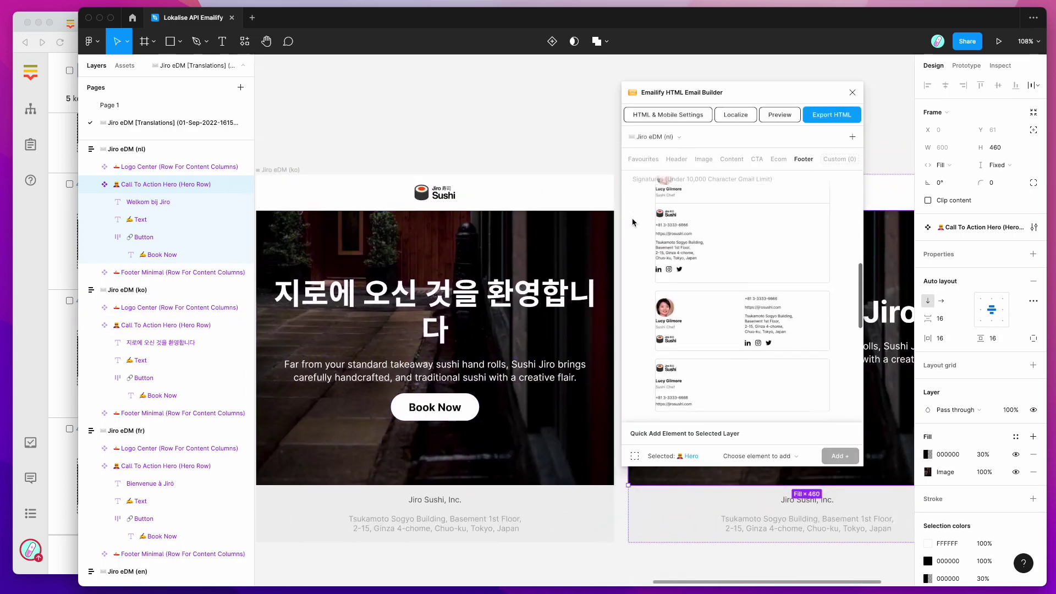
pyautogui.click(644, 159)
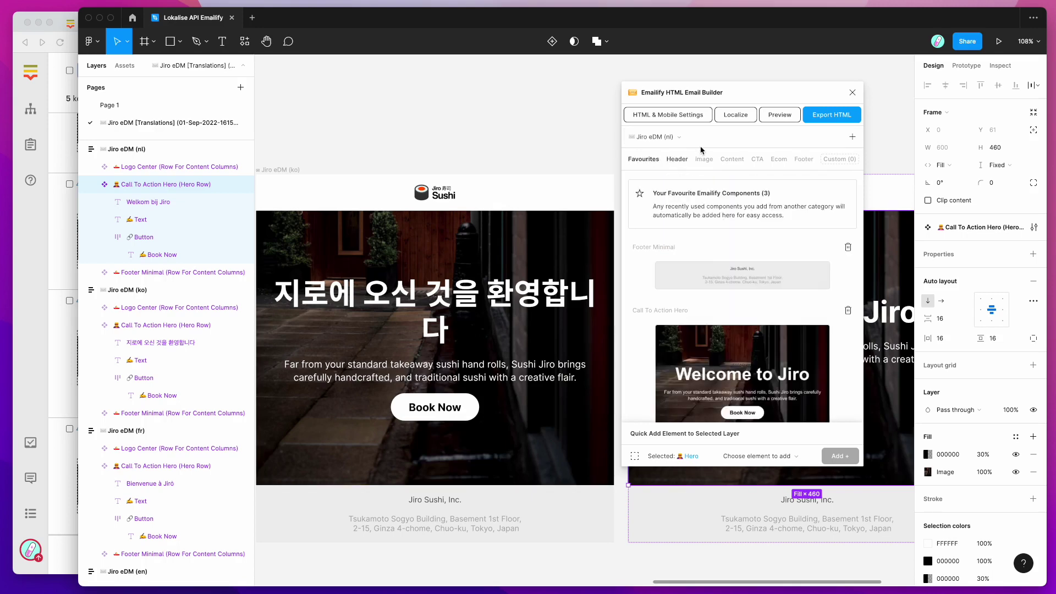
# Preview the Dutch Jiro eDM in Emailify at iPhone 12 Pro Max size, then close the preview.
pyautogui.click(781, 115)
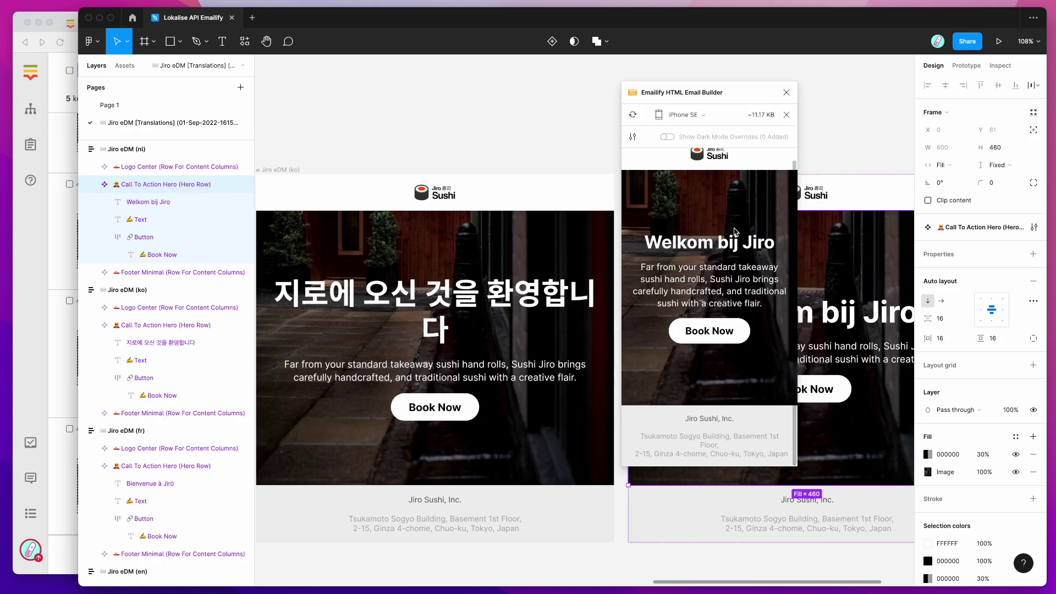
pyautogui.click(688, 113)
pyautogui.click(696, 186)
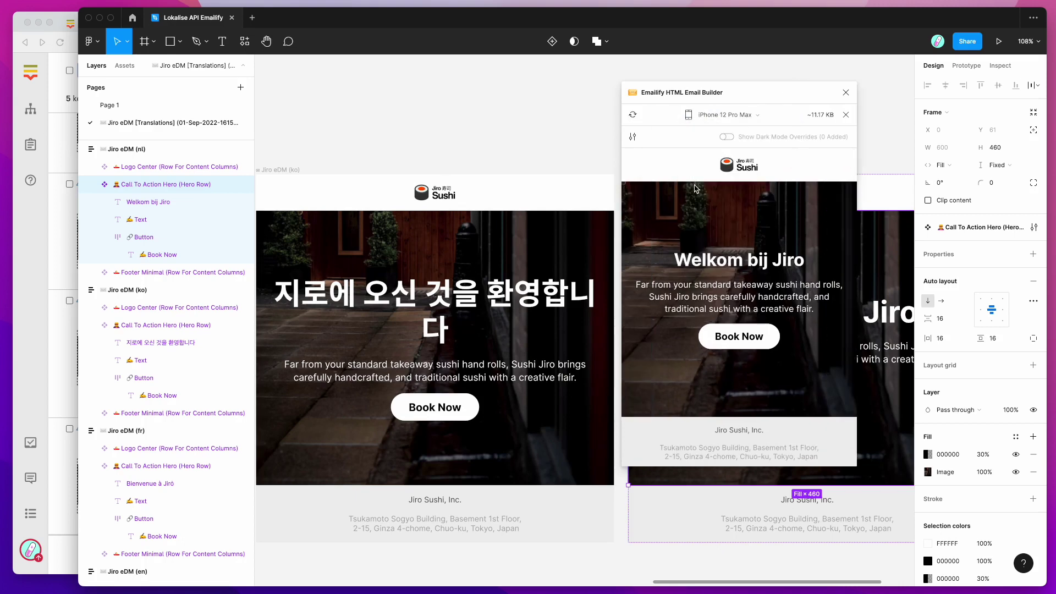
pyautogui.moveTo(739, 102)
pyautogui.mouseDown()
pyautogui.moveTo(727, 98)
pyautogui.moveTo(738, 94)
pyautogui.mouseUp()
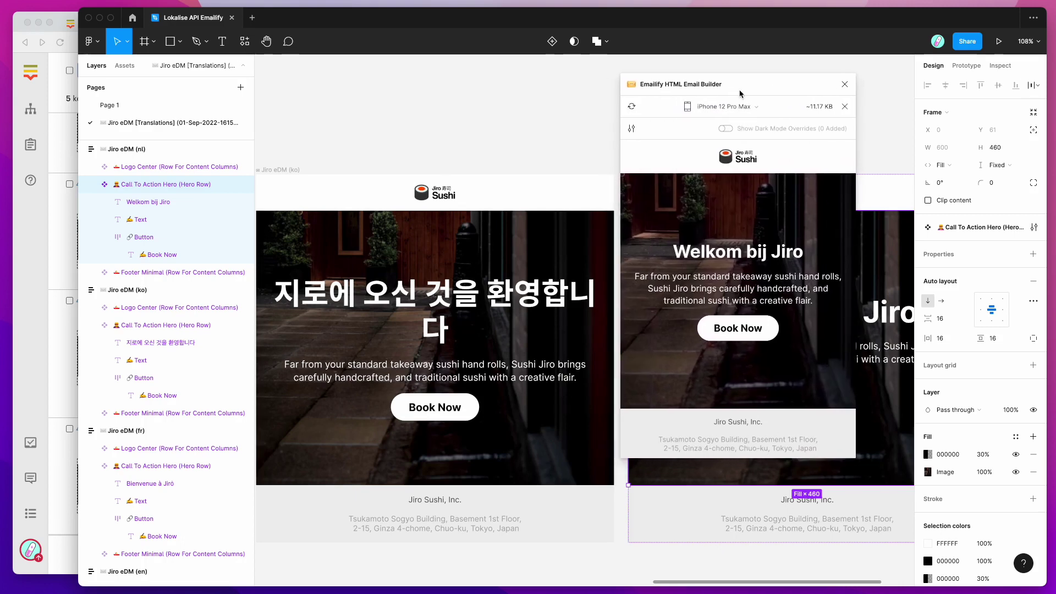
pyautogui.click(844, 106)
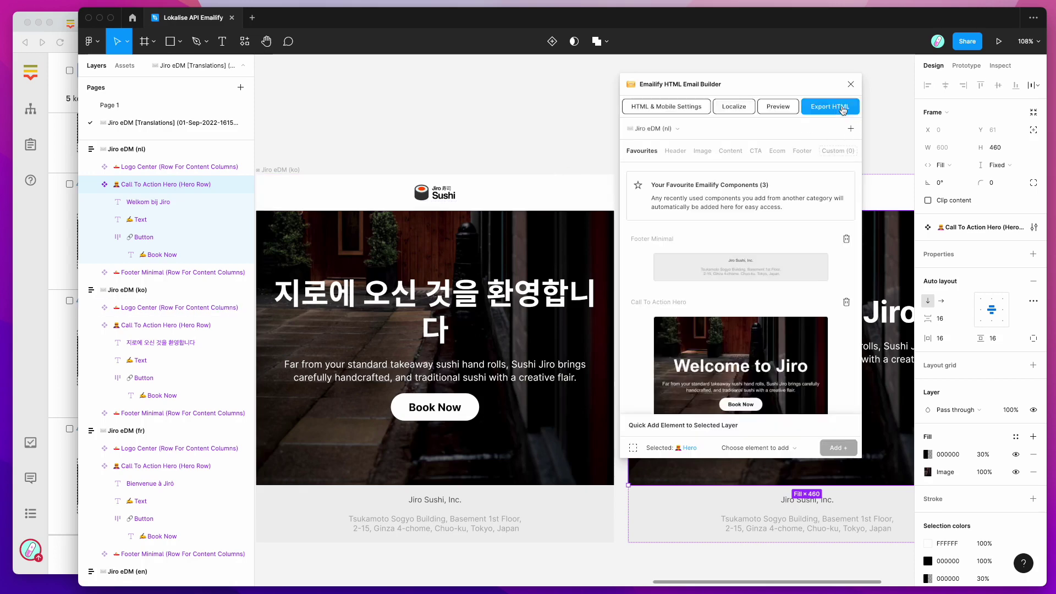
# Review the emails offered in Emailify's HTML export settings, then close them without exporting.
pyautogui.click(820, 110)
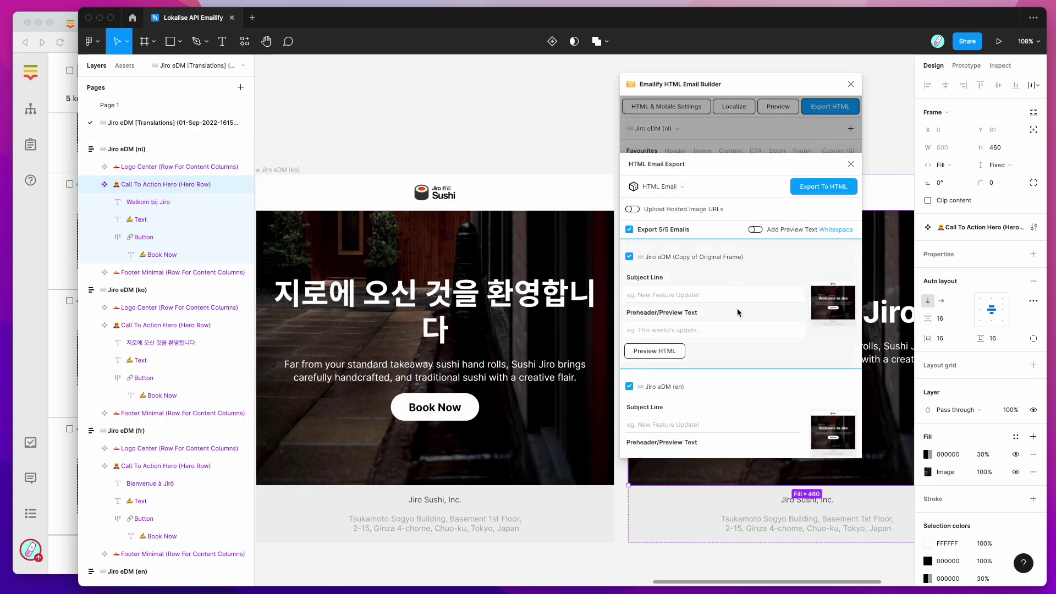
pyautogui.scroll(-5, 738, 312)
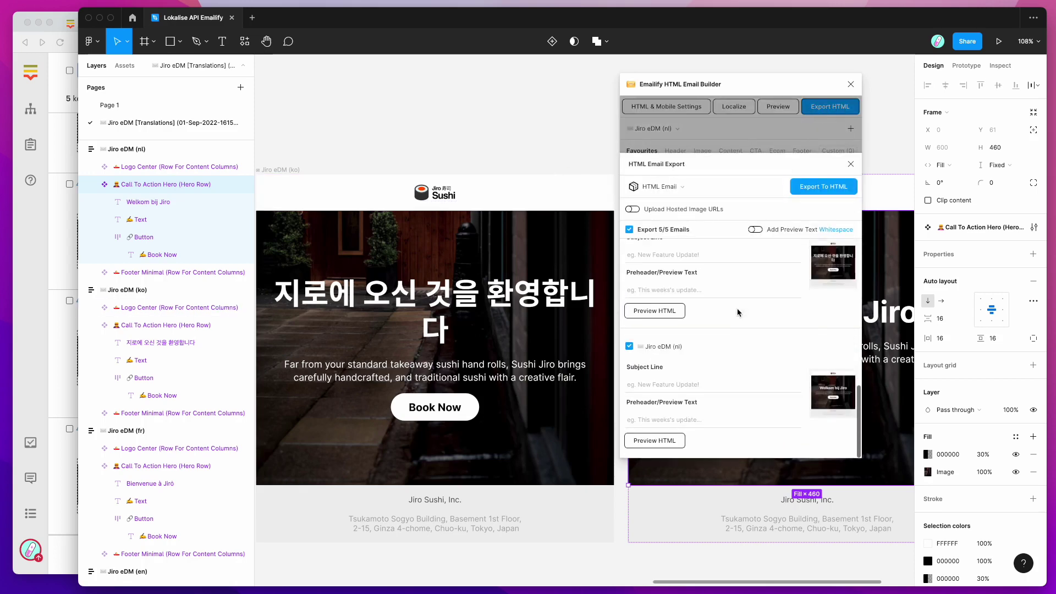
pyautogui.scroll(-5, 716, 352)
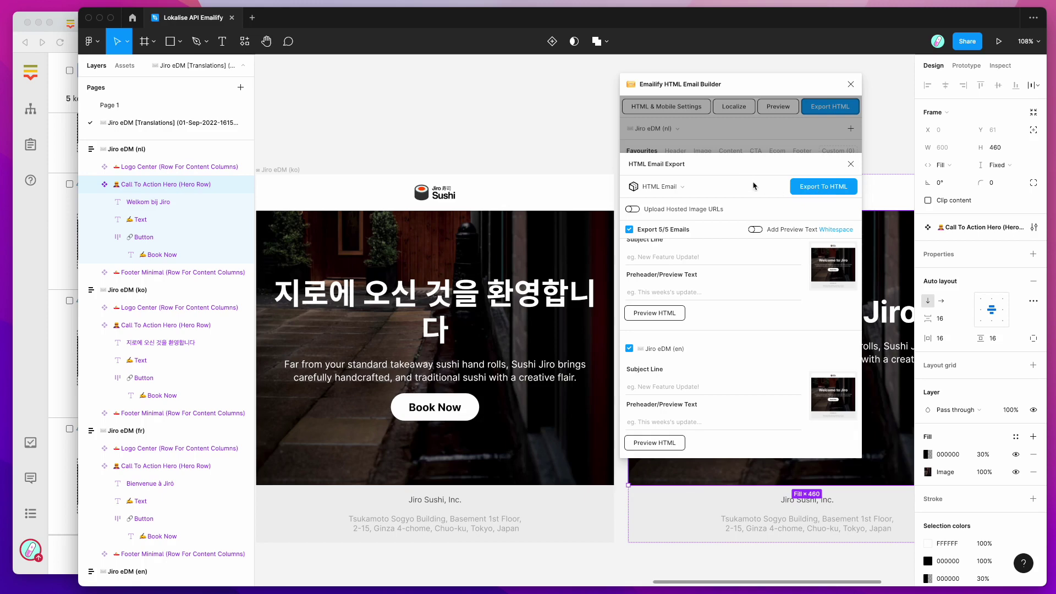
pyautogui.click(851, 164)
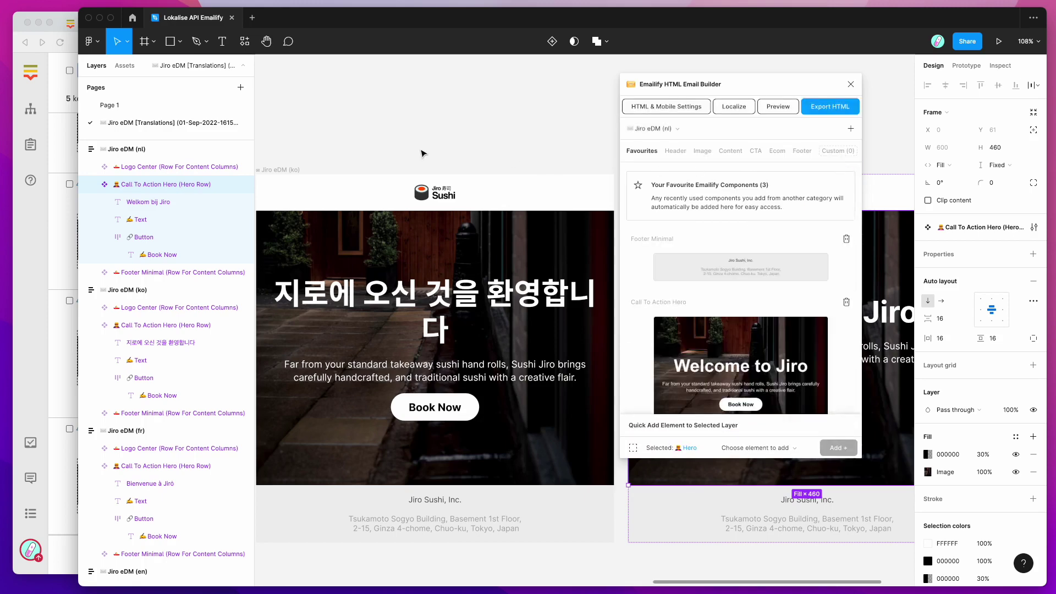
# Preview the Korean Jiro eDM frame in Emailify at Desktop size and reposition the preview window.
pyautogui.hscroll(-3, 423, 153)
pyautogui.click(350, 172)
pyautogui.click(776, 108)
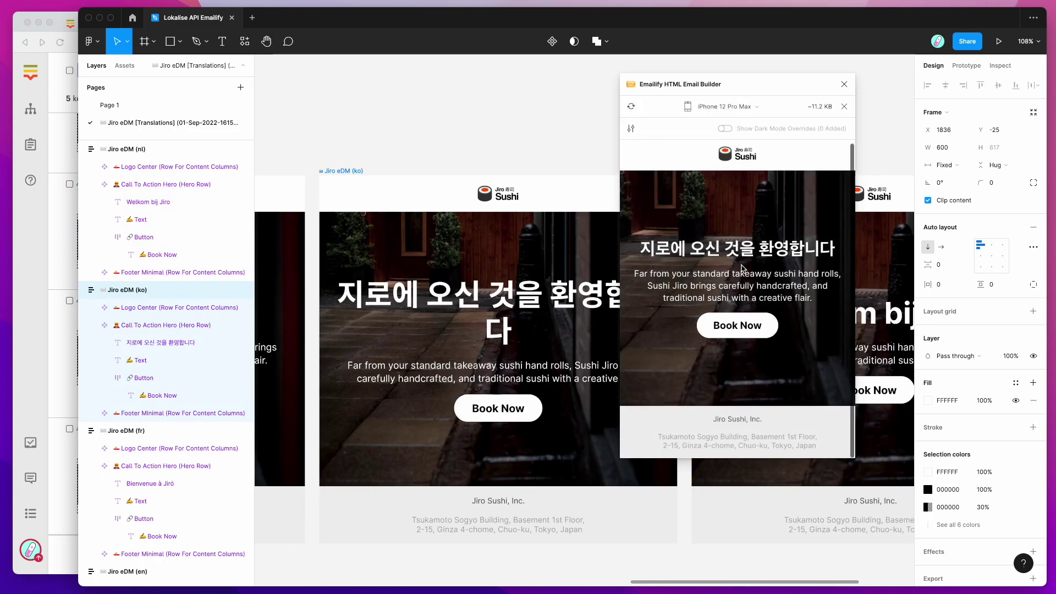
pyautogui.click(716, 107)
pyautogui.click(718, 132)
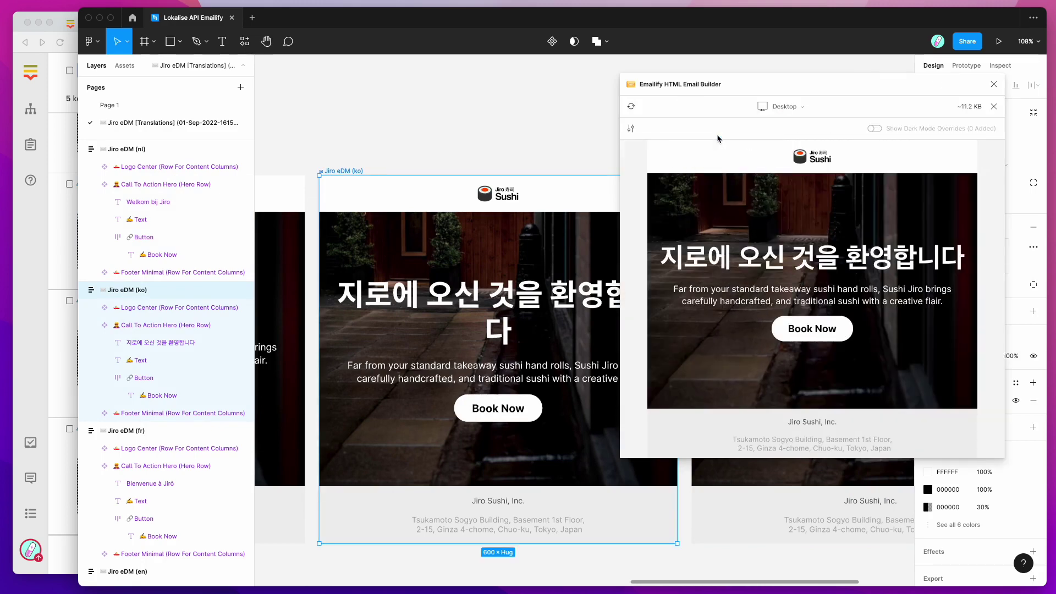
pyautogui.moveTo(608, 289); pyautogui.dragTo(887, 304)
pyautogui.click(879, 236)
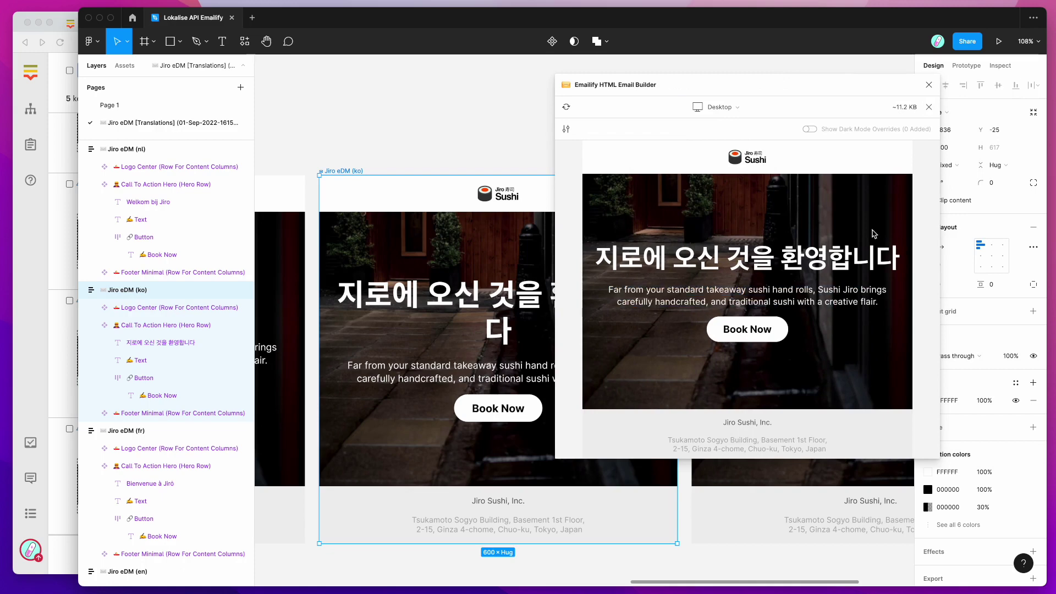
# Close the Korean email preview and open Emailify's Localize Emails settings with the Lokalise project.
pyautogui.click(932, 109)
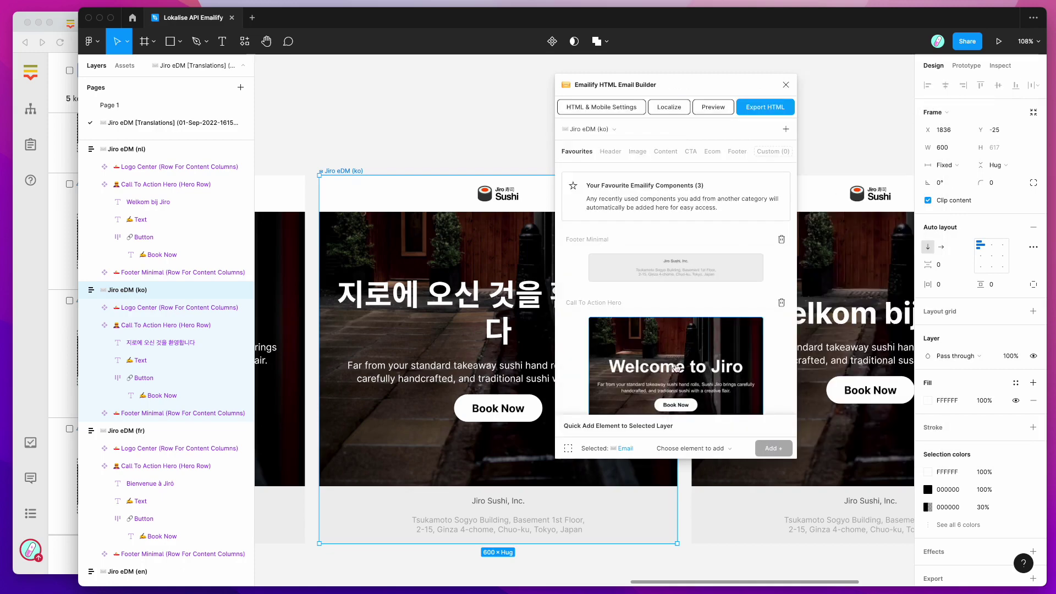
pyautogui.click(670, 109)
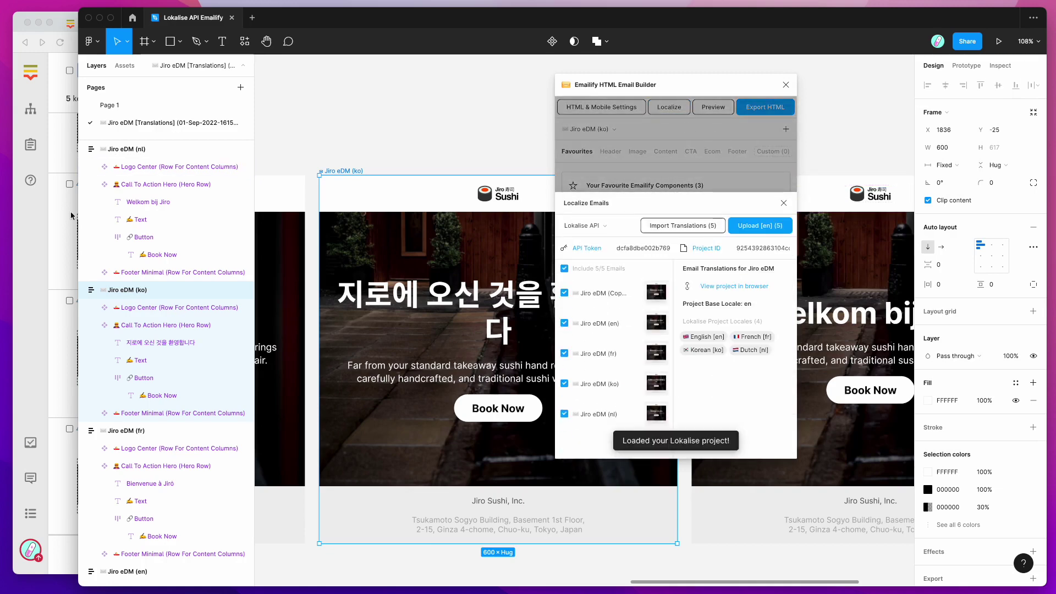
# Switch to Lokalise in the browser and review the email's keys and their translations.
pyautogui.click(48, 228)
pyautogui.scroll(5, 401, 398)
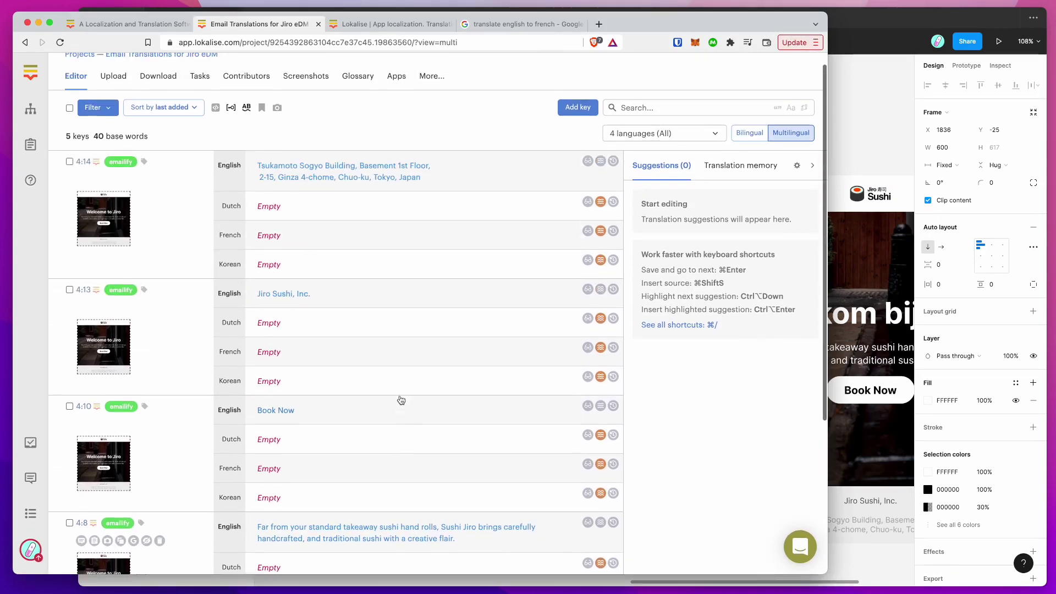
pyautogui.scroll(-5, 375, 316)
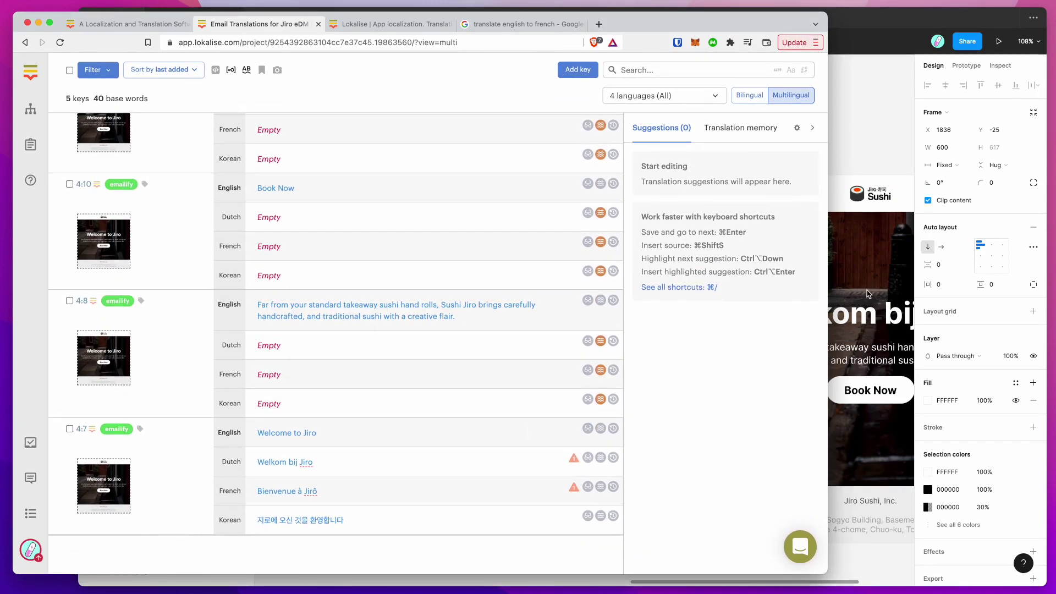
# Switch back to Figma and change the button text of the original Jiro eDM on Page 1 to "Contact Us".
pyautogui.click(867, 294)
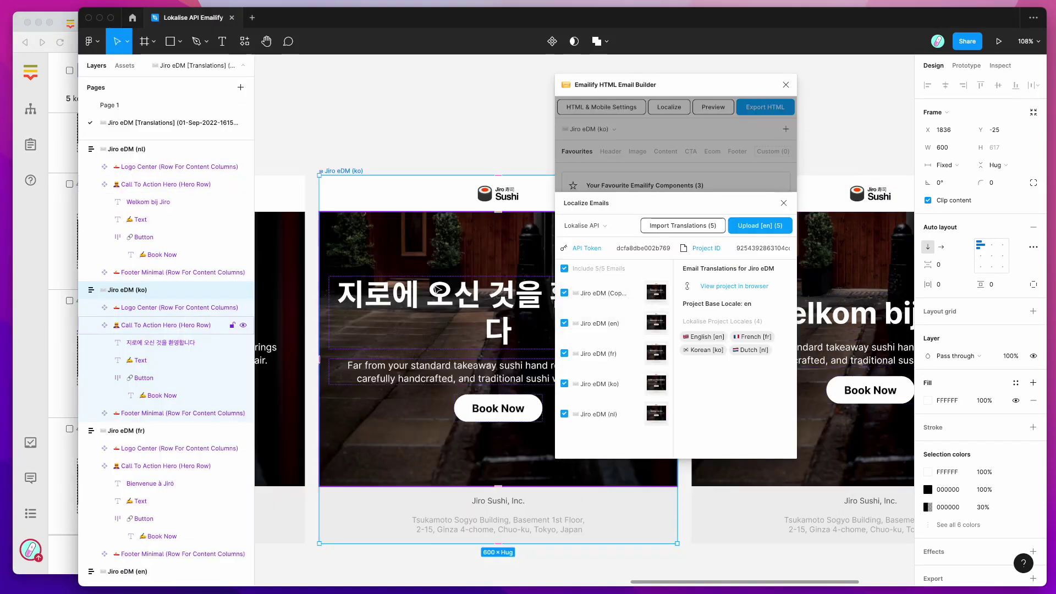
pyautogui.hscroll(-5, 438, 290)
pyautogui.click(110, 105)
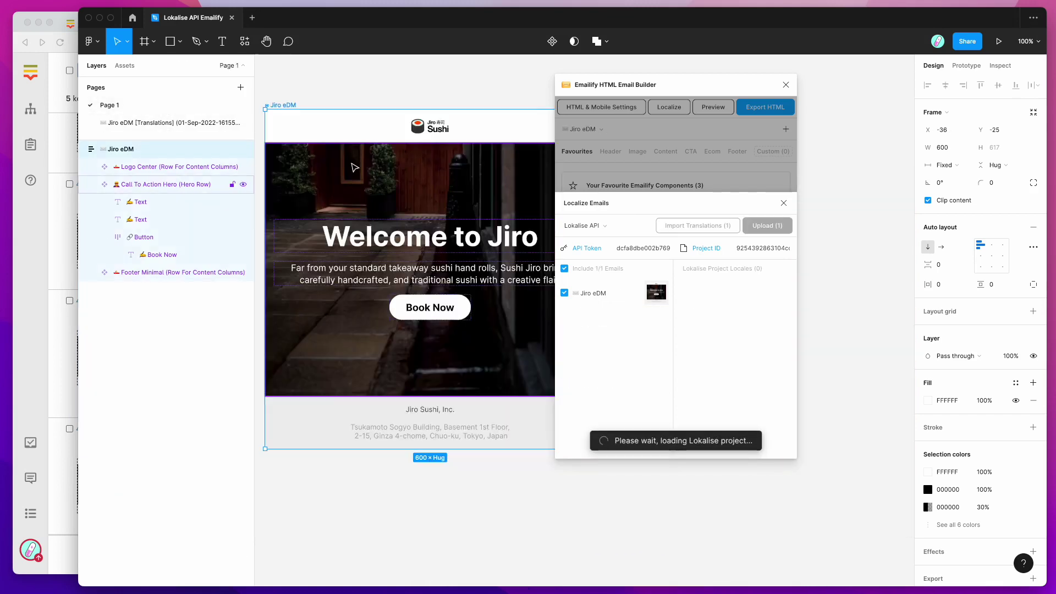
pyautogui.scroll(1, 396, 231)
pyautogui.click(403, 254)
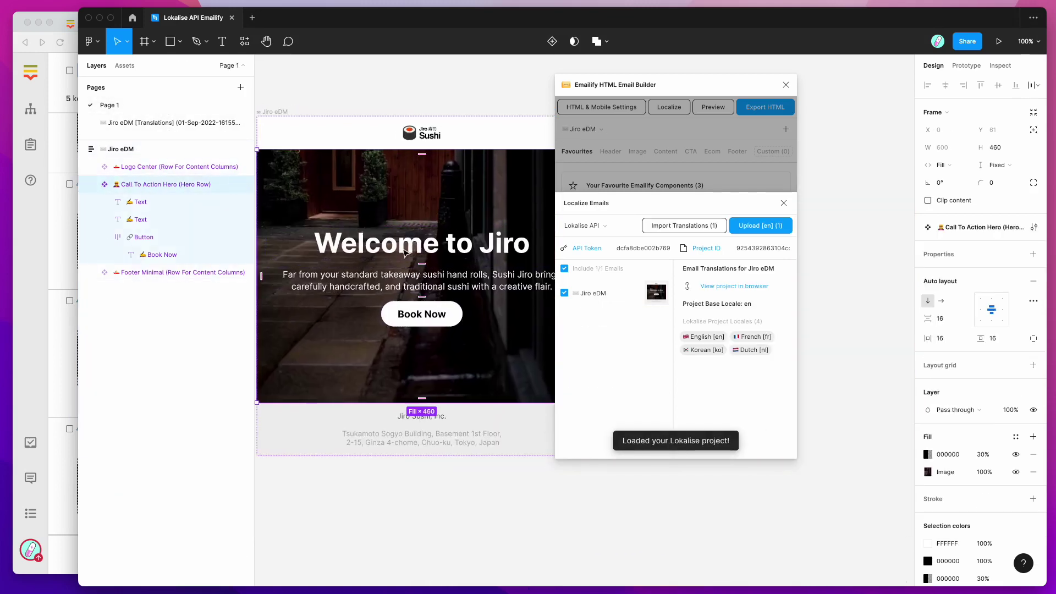
pyautogui.hscroll(-1, 449, 354)
pyautogui.click(433, 319)
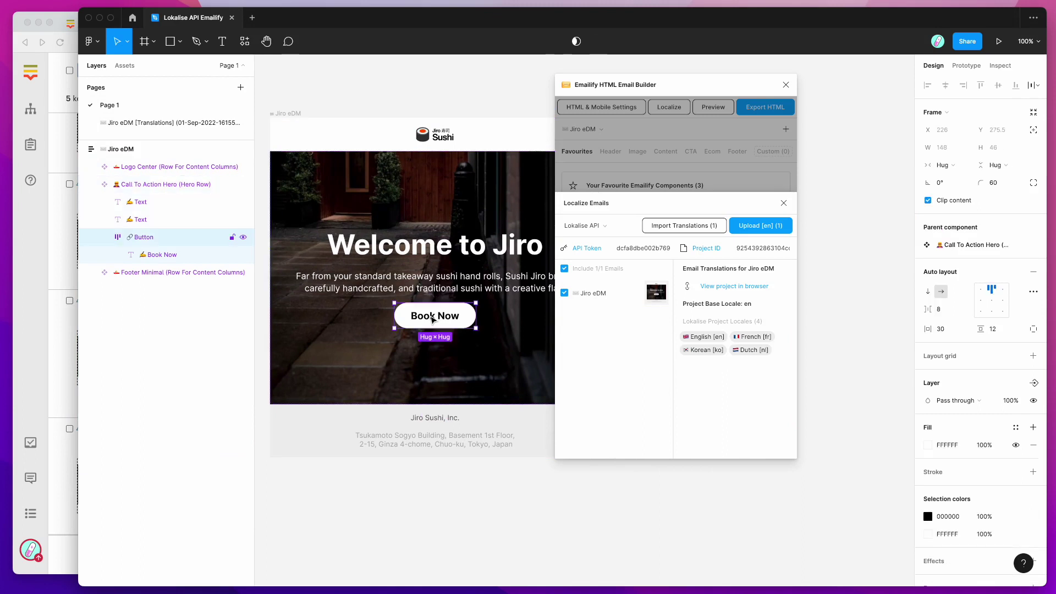
pyautogui.doubleClick(451, 319)
pyautogui.doubleClick(435, 315)
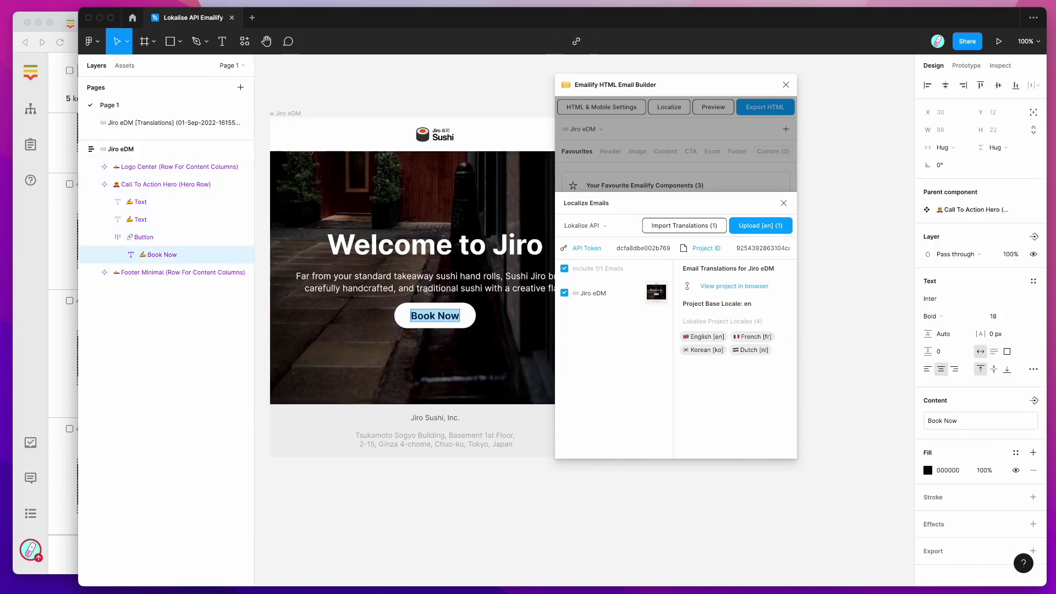
pyautogui.write('Contact Us')
pyautogui.press('Escape')
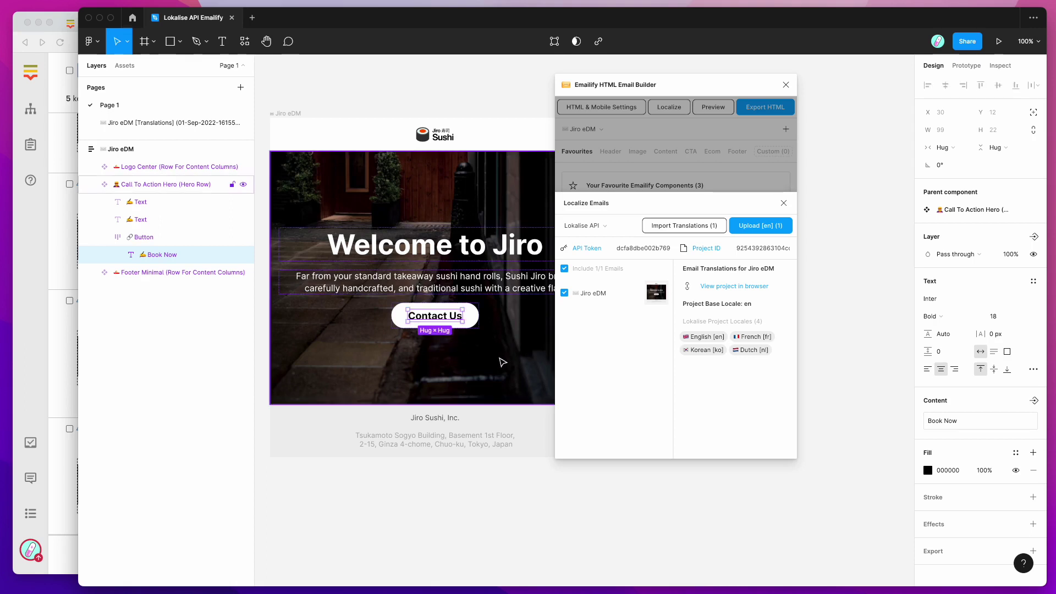
pyautogui.click(503, 361)
pyautogui.scroll(1, 503, 361)
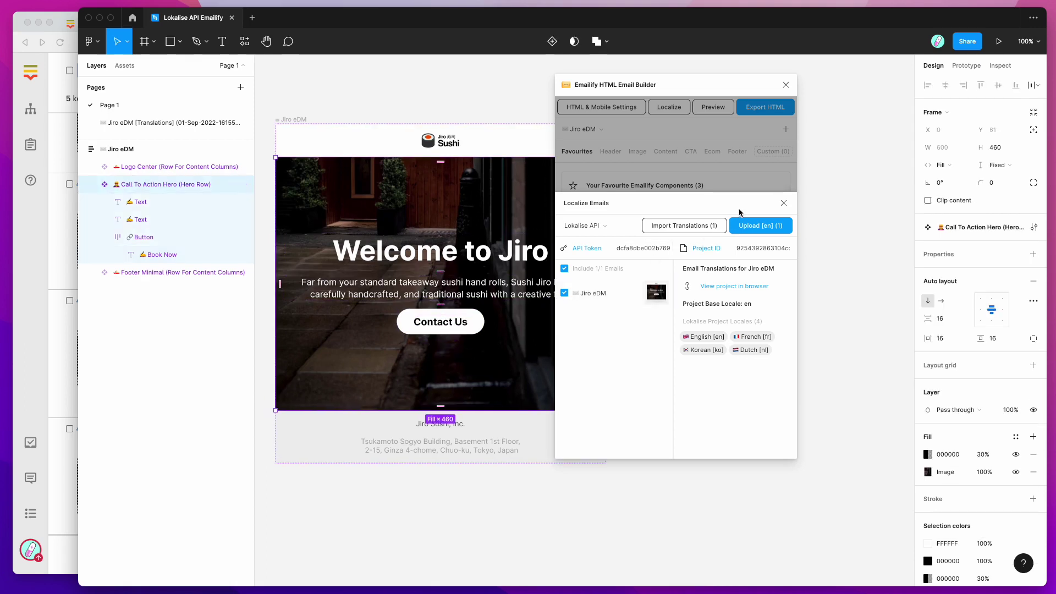
# Upload the email's English text to Lokalise, then reload the project in the browser and review its keys.
pyautogui.click(761, 230)
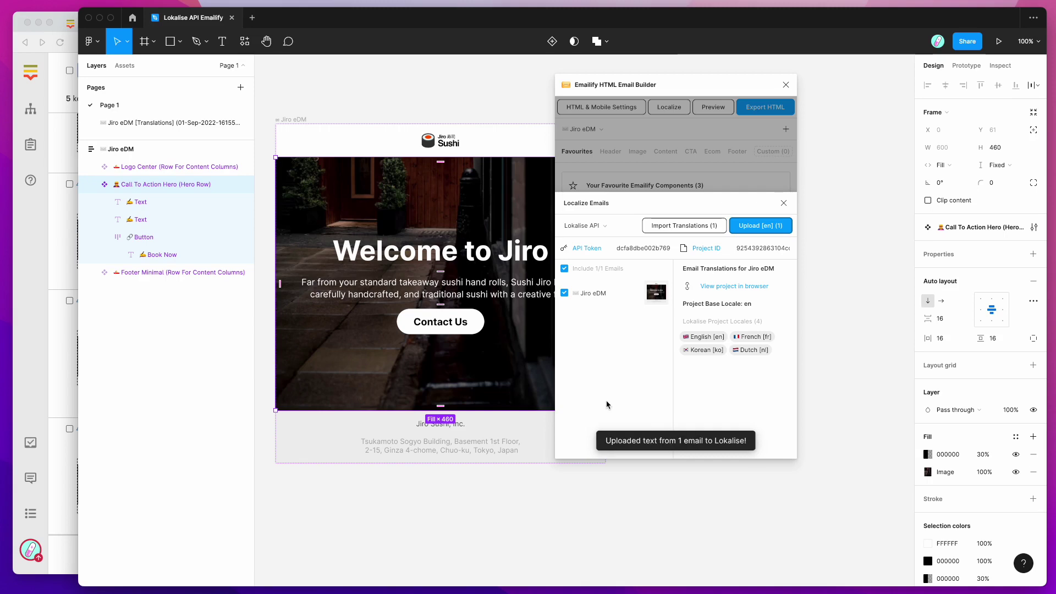
pyautogui.click(28, 378)
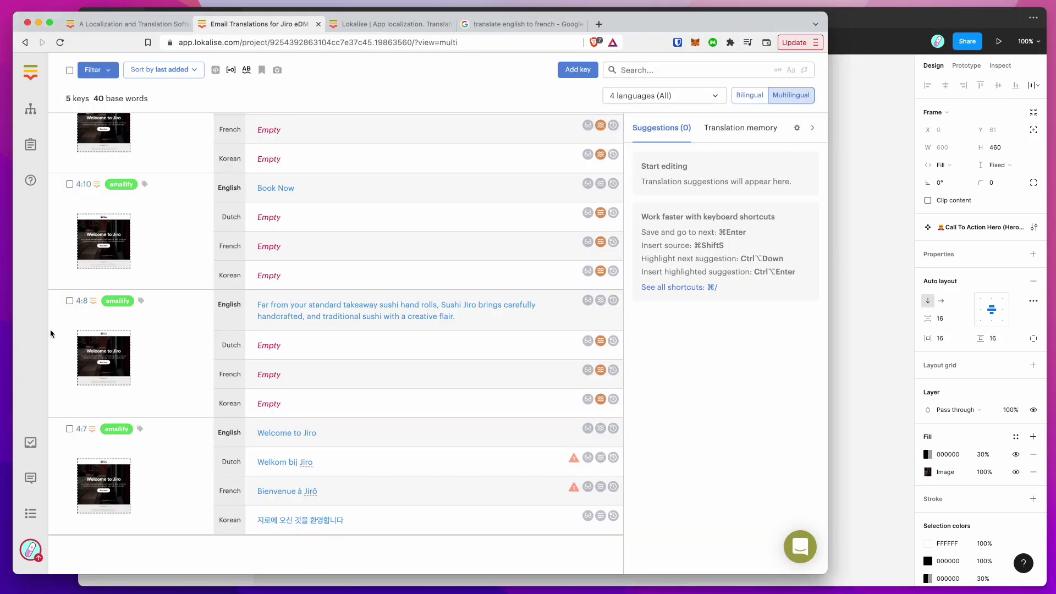
pyautogui.click(60, 44)
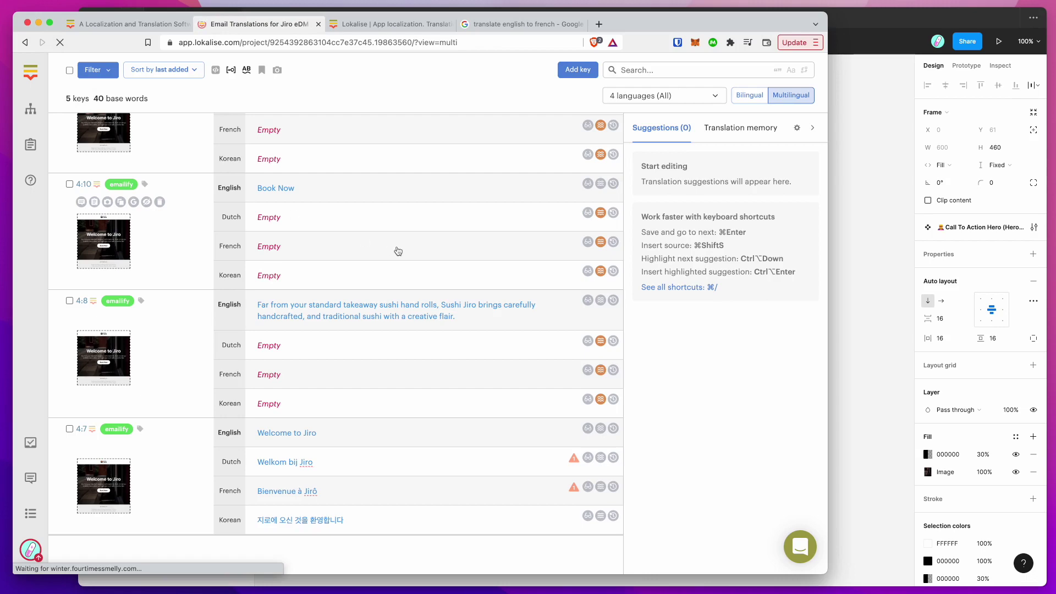
pyautogui.scroll(-3, 313, 250)
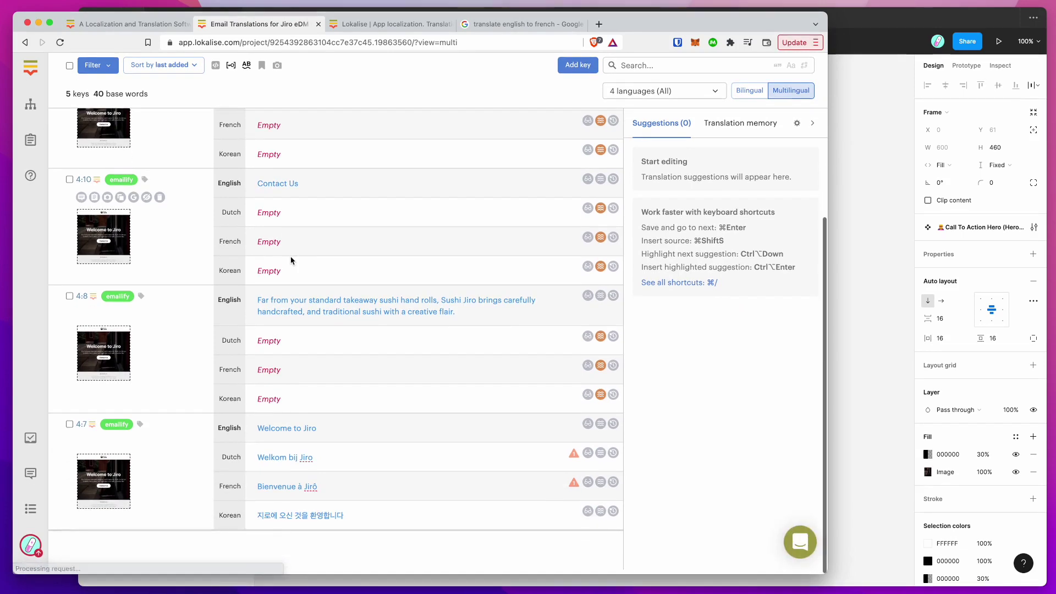
pyautogui.scroll(-2, 347, 294)
pyautogui.scroll(5, 330, 299)
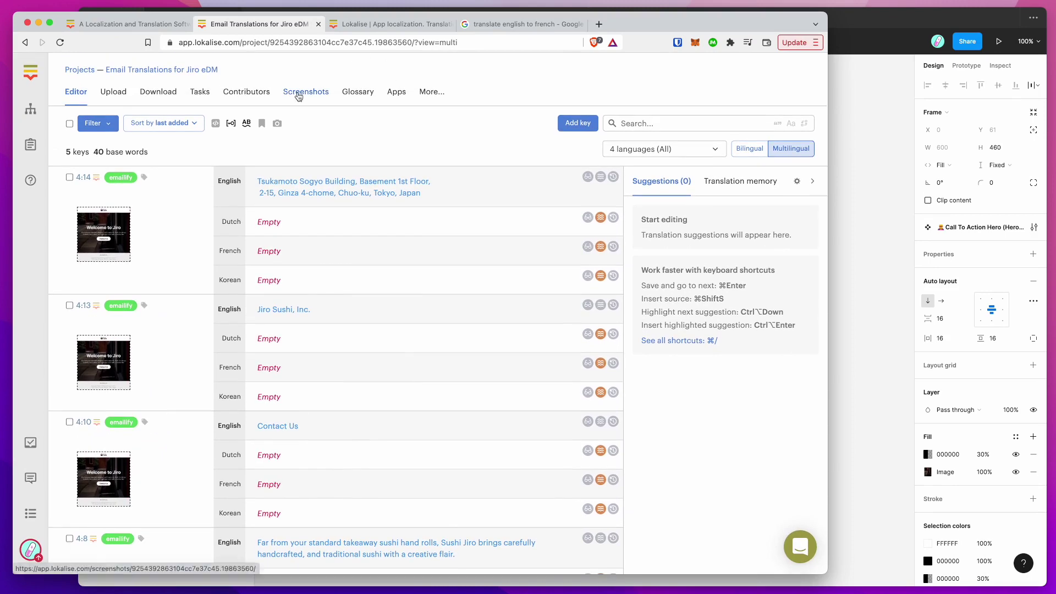
# Inspect the Jiro eDM screenshot and its linked keys in Lokalise's screenshot editor, then close it.
pyautogui.click(299, 95)
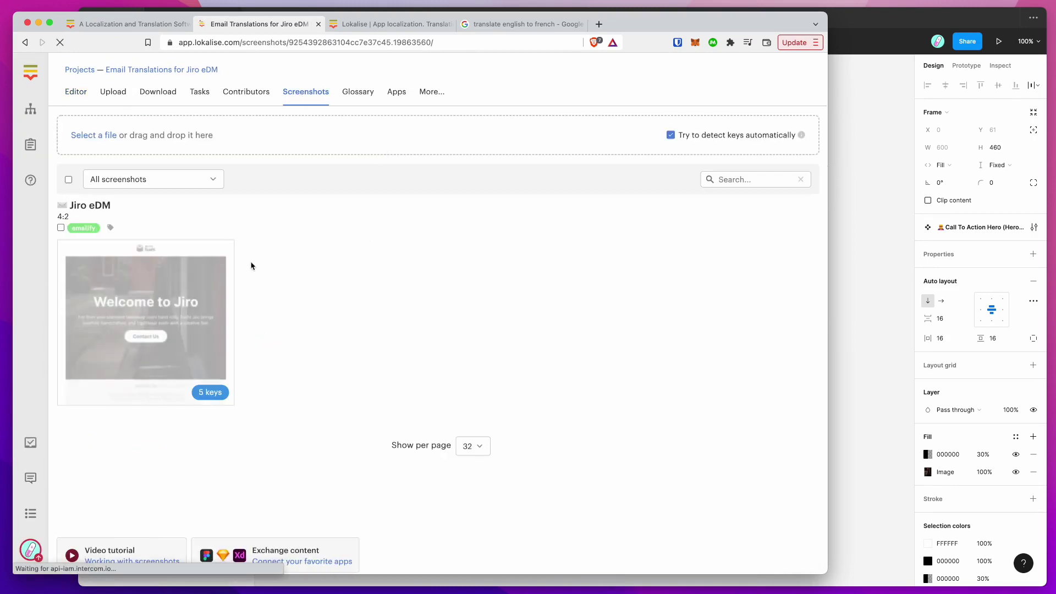
pyautogui.click(157, 291)
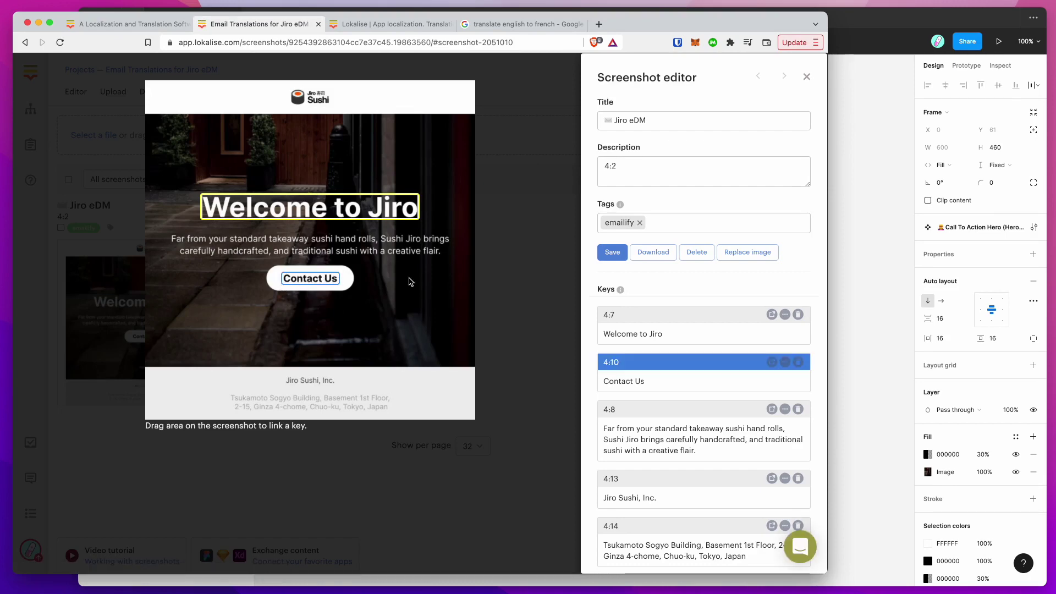
pyautogui.click(507, 278)
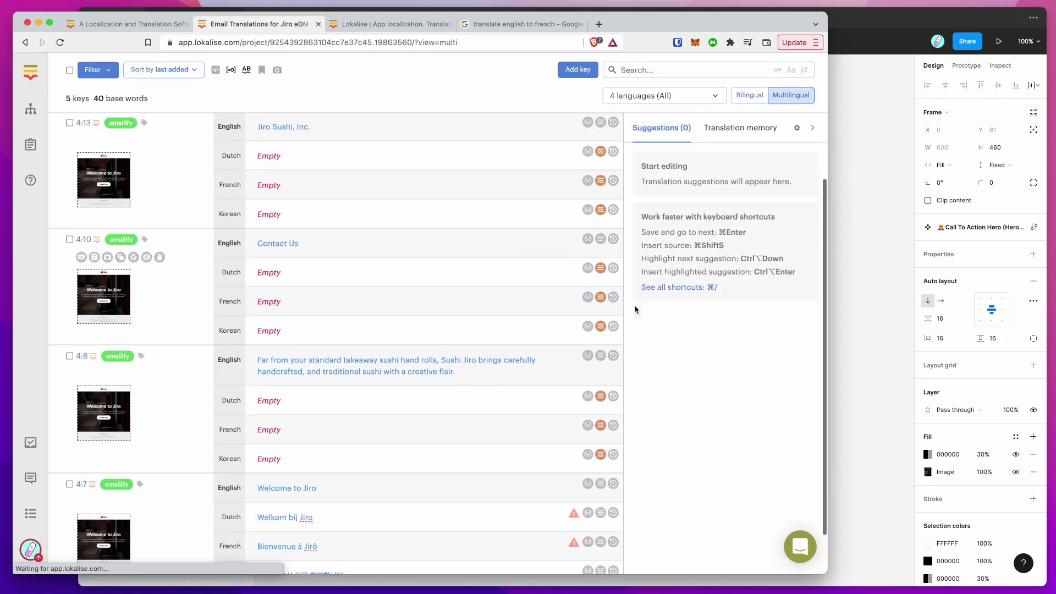
# In the Lokalise editor, change the English text of the "Contact Us" key to "Get in Touch" and save it.
pyautogui.click(862, 306)
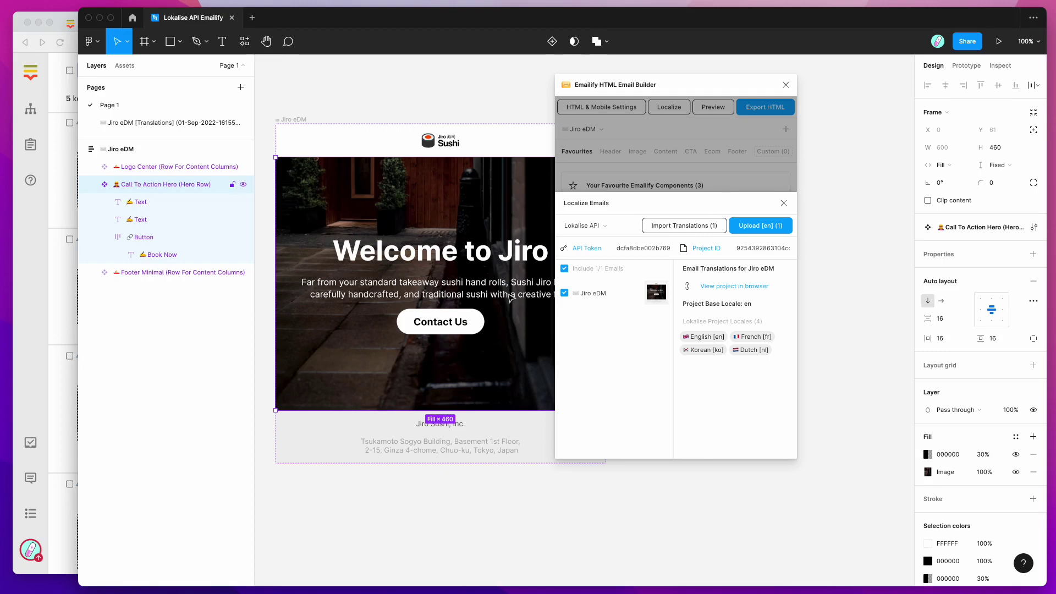
pyautogui.click(56, 319)
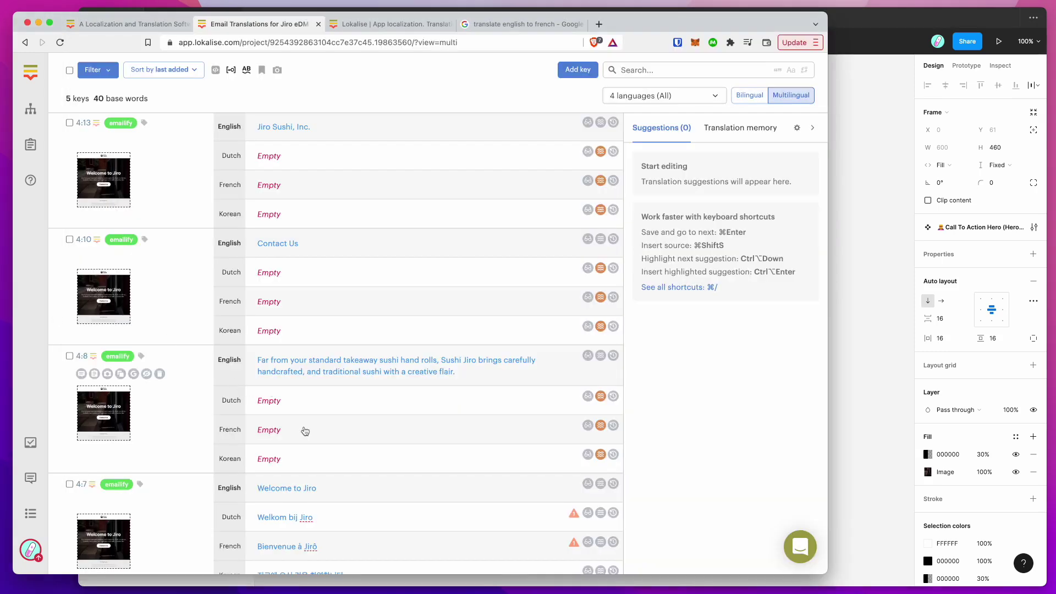
pyautogui.scroll(-2, 304, 432)
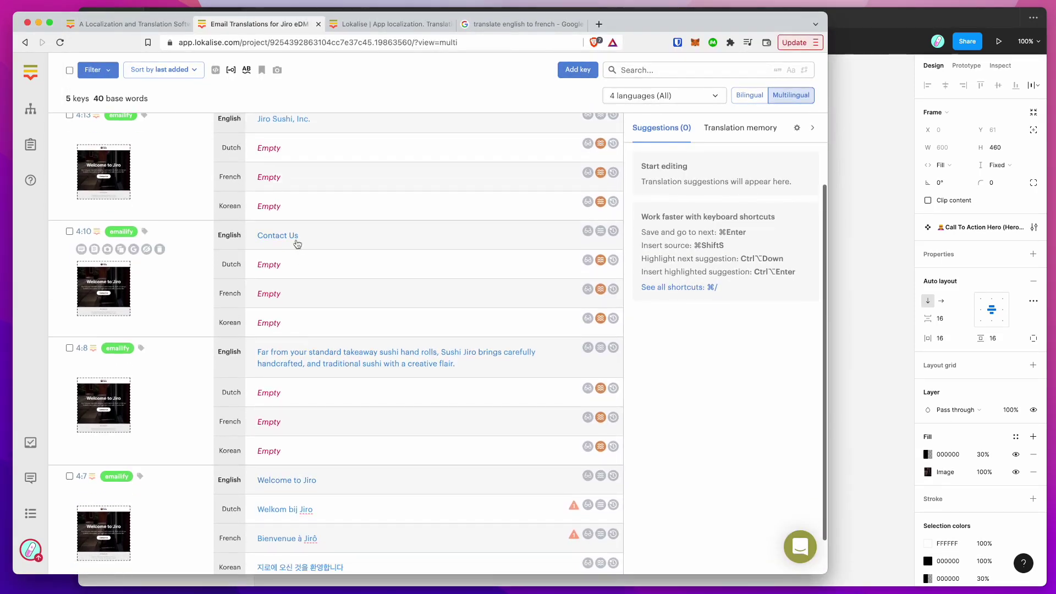
pyautogui.click(292, 238)
pyautogui.press('super+a')
pyautogui.write('Get')
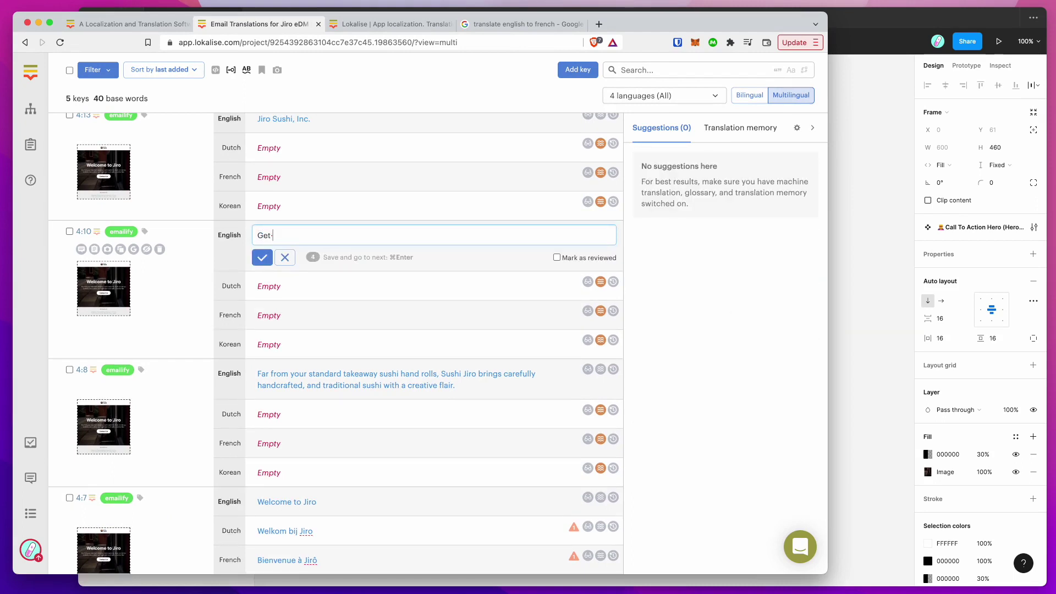
pyautogui.write(' in Touch')
pyautogui.click(262, 257)
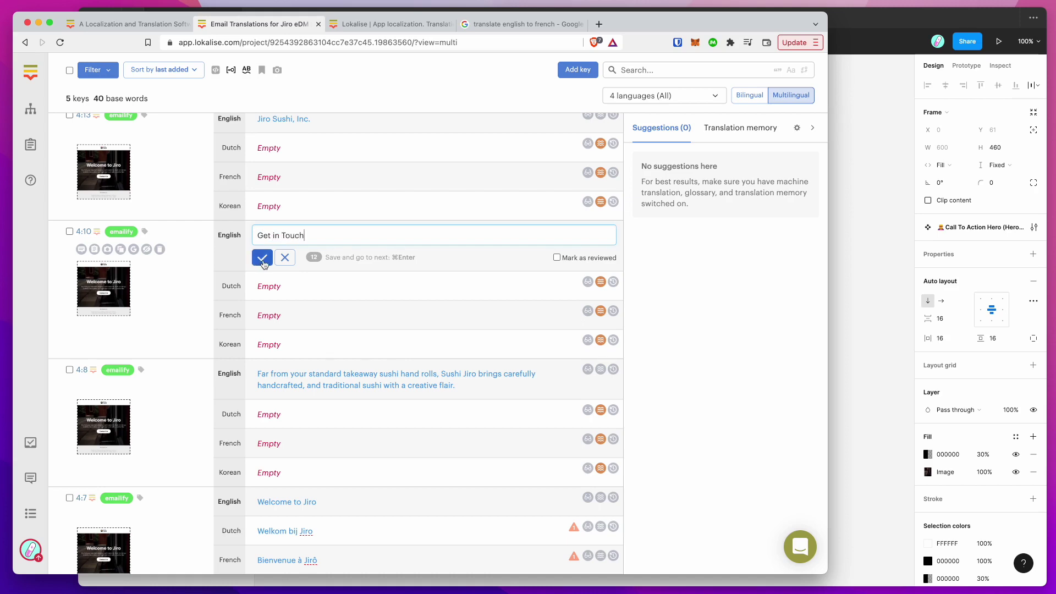
# Switch to Figma, import the Lokalise translations for Jiro eDM and close the Emailify plugin.
pyautogui.click(853, 270)
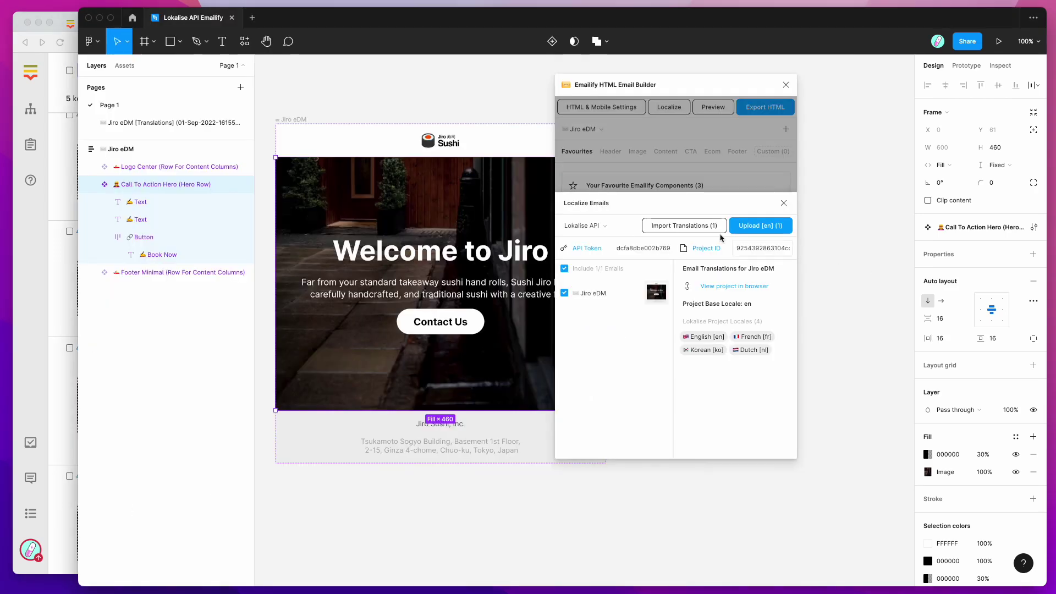
pyautogui.click(677, 229)
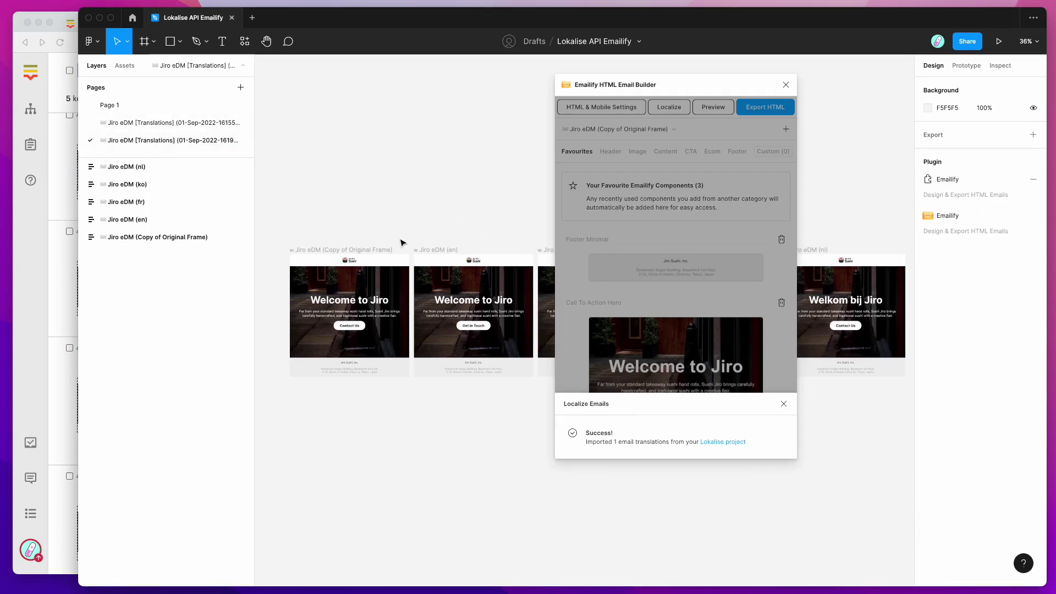
pyautogui.moveTo(728, 87); pyautogui.dragTo(771, 92)
pyautogui.click(829, 92)
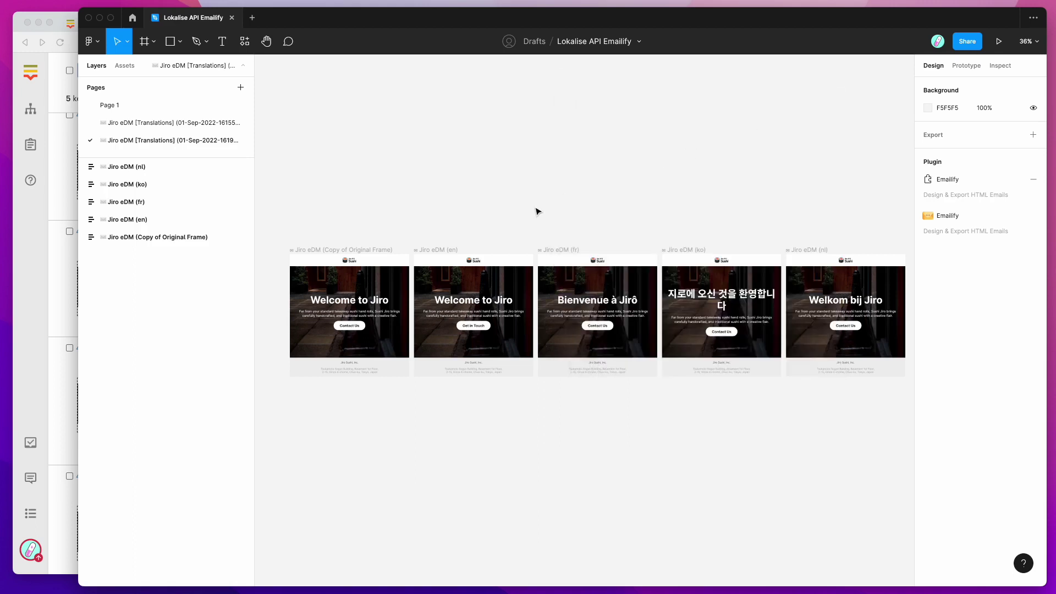
# Compare the button text in the copy of the original frame with the English frame at 100% zoom.
pyautogui.click(361, 326)
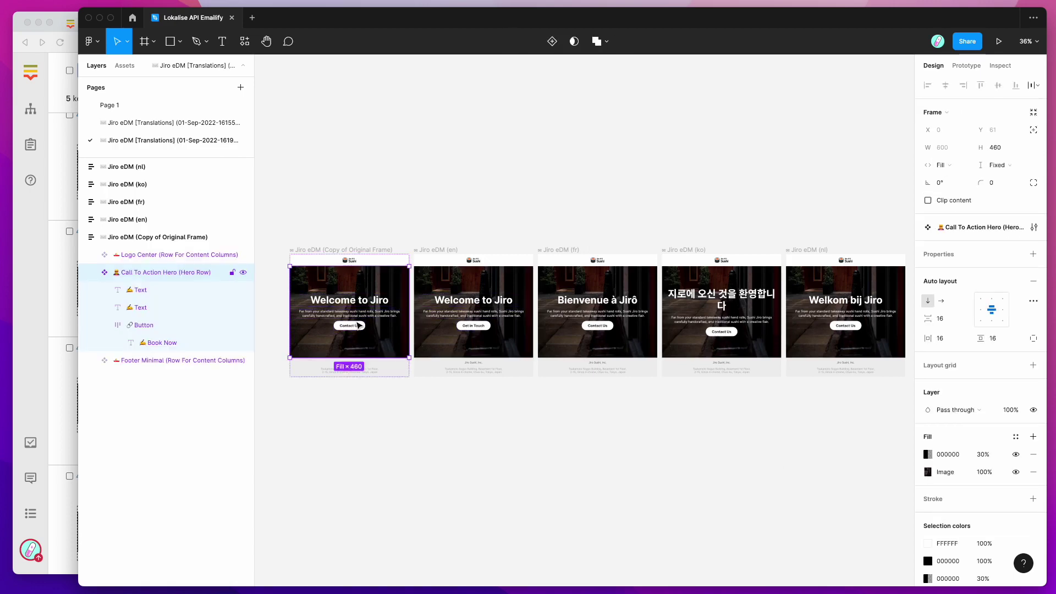
pyautogui.hscroll(-2, 360, 325)
pyautogui.click(387, 225)
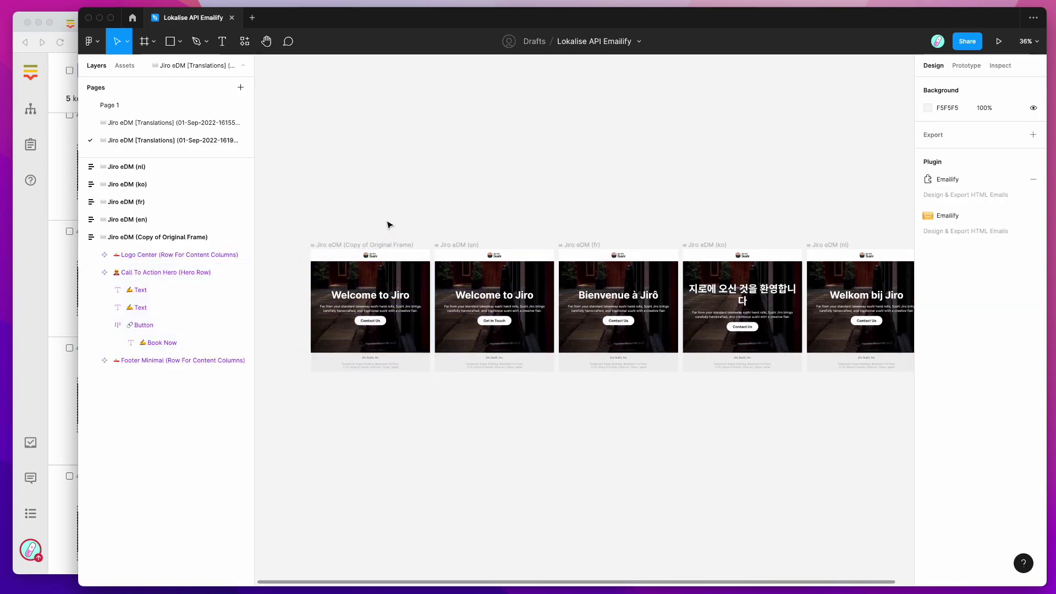
pyautogui.hotkey('shift', '0')
pyautogui.hscroll(-5, 388, 224)
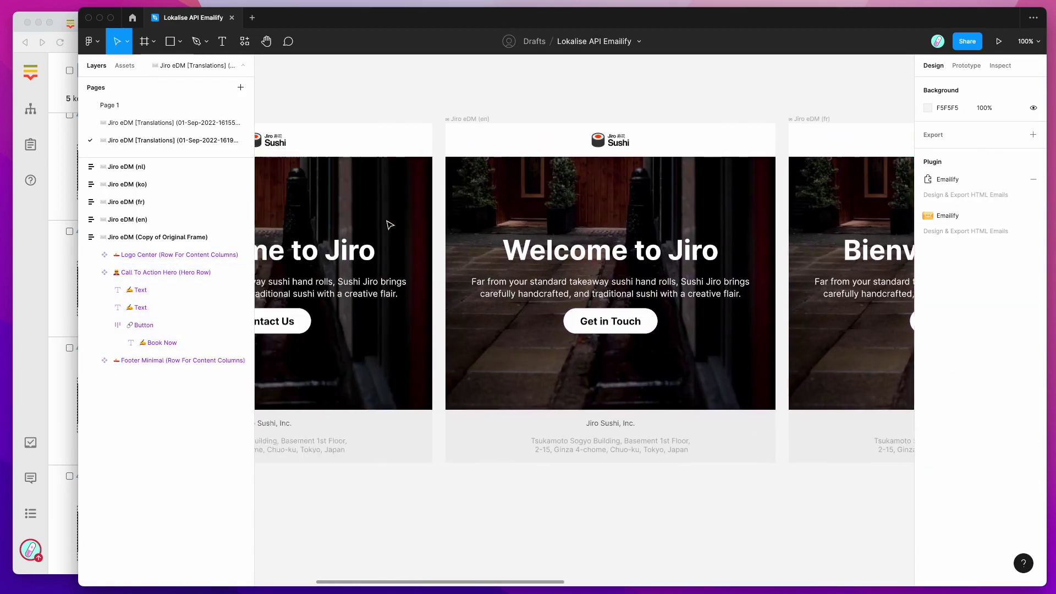
pyautogui.hscroll(-3, 389, 224)
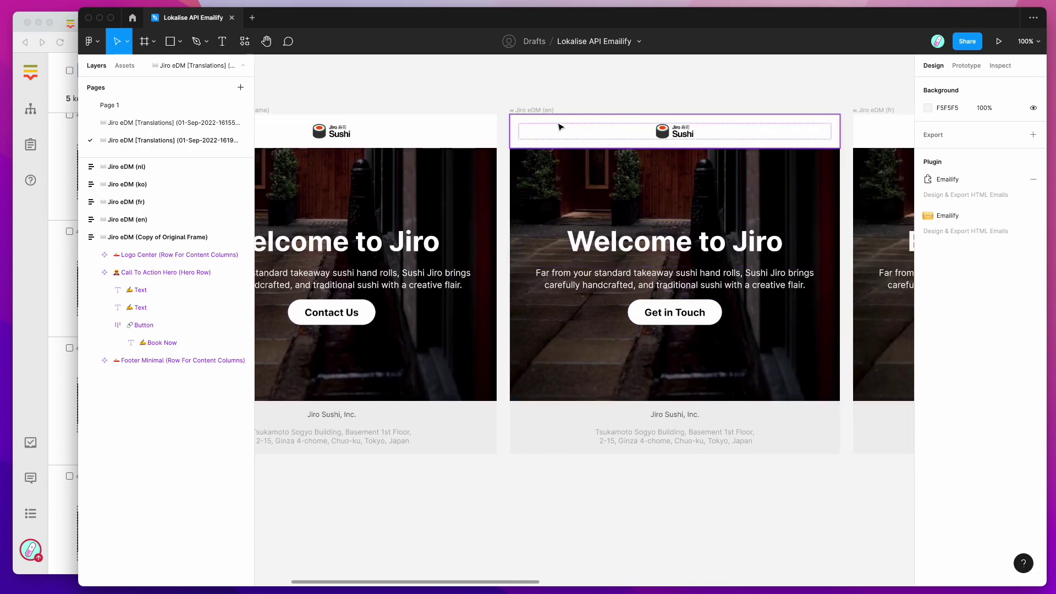
pyautogui.click(560, 127)
pyautogui.click(686, 317)
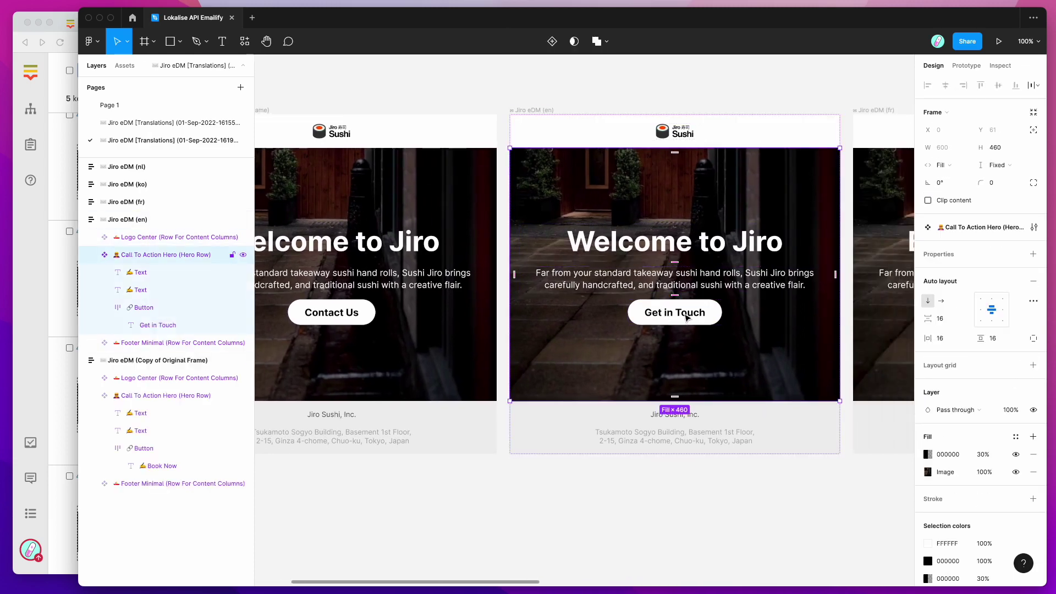
pyautogui.hscroll(-3, 686, 317)
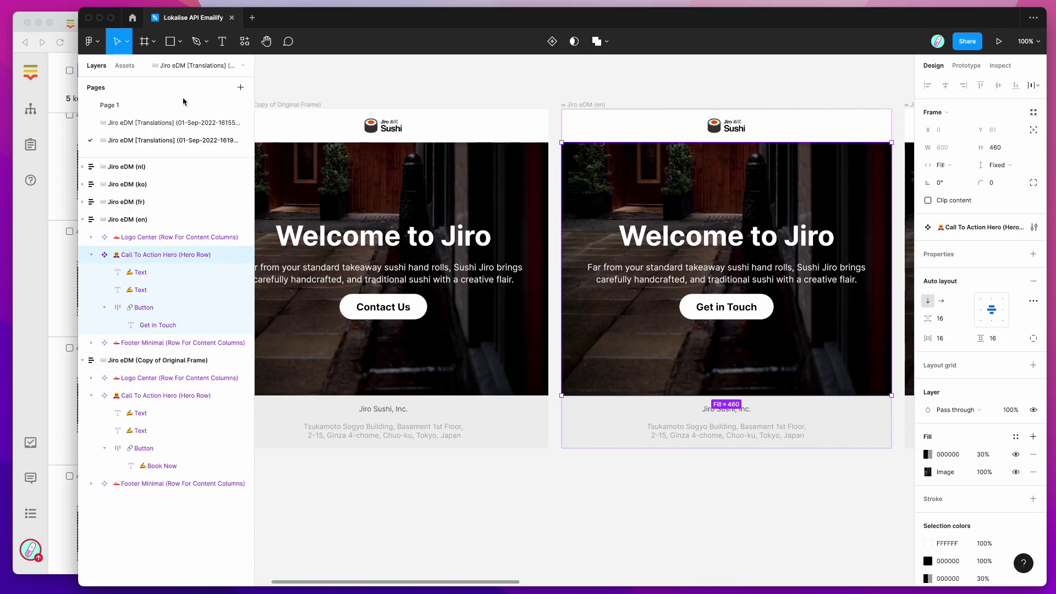
# Check the original email on Page 1, then return to the newest translations page to view the English frame.
pyautogui.click(174, 105)
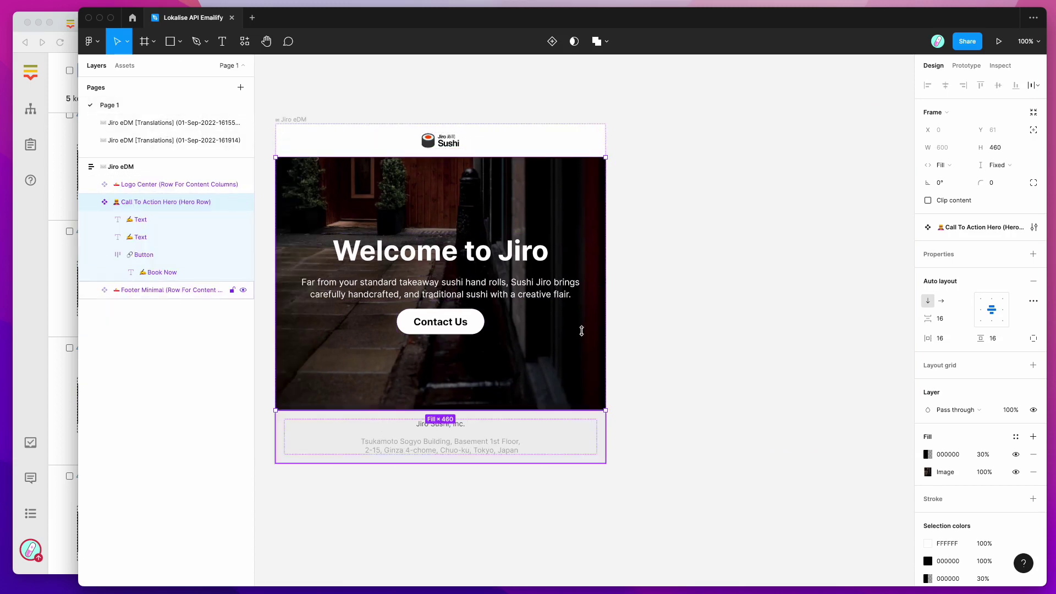
pyautogui.click(179, 142)
pyautogui.hscroll(2, 687, 308)
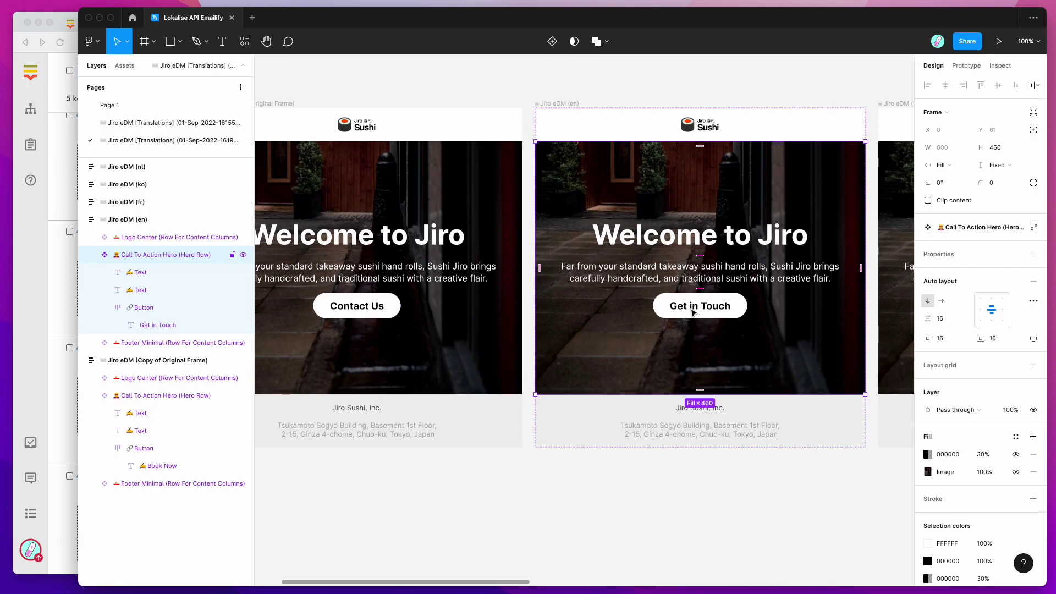
# Look through the English, French, Korean and Dutch email frames to compare their headings and button texts.
pyautogui.hscroll(2, 694, 284)
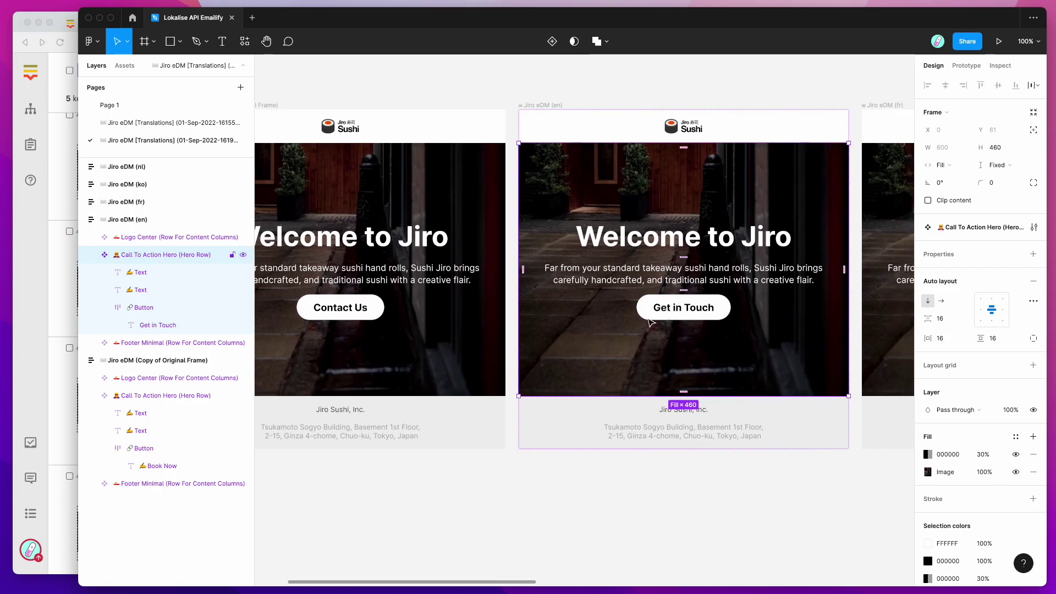
pyautogui.hscroll(-3, 361, 238)
pyautogui.hscroll(10, 361, 239)
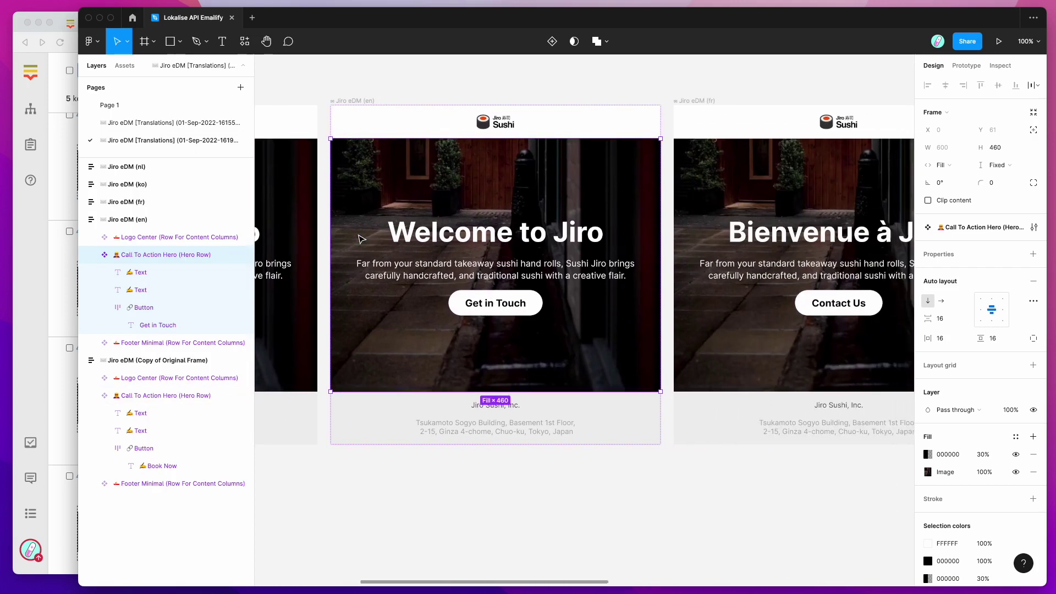
pyautogui.hscroll(5, 361, 239)
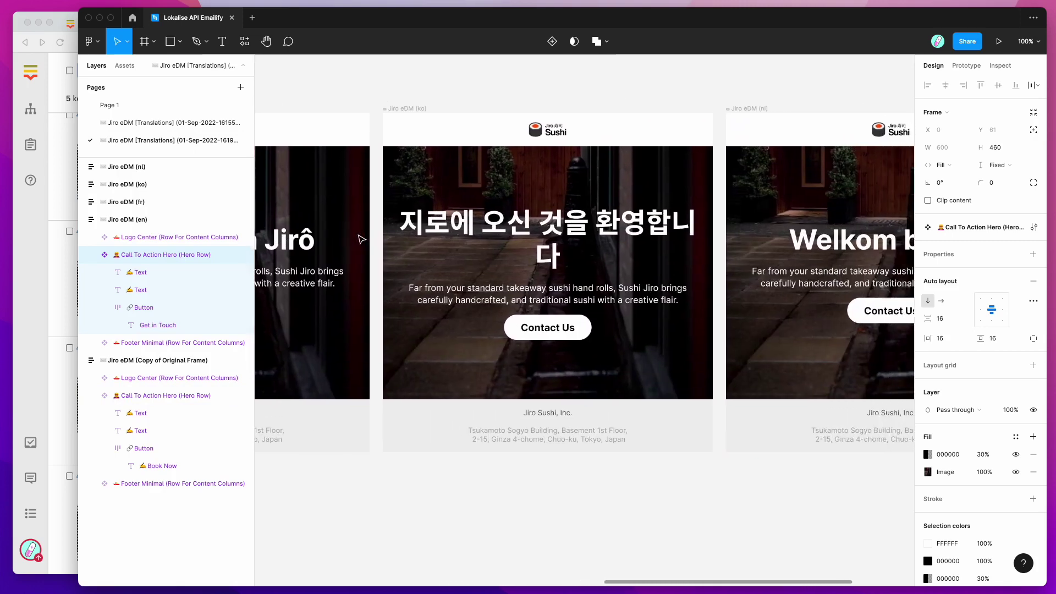
pyautogui.hscroll(-2, 361, 239)
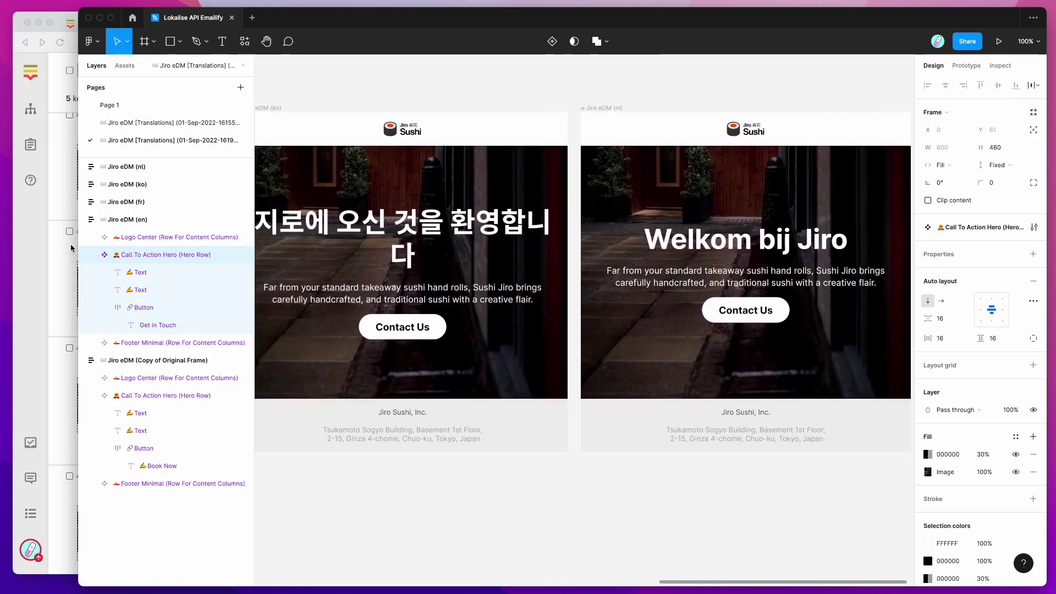
# Switch to the Lokalise editor and review the English, Dutch, French and Korean entries of all Jiro eDM keys.
pyautogui.click(53, 245)
pyautogui.scroll(3, 181, 217)
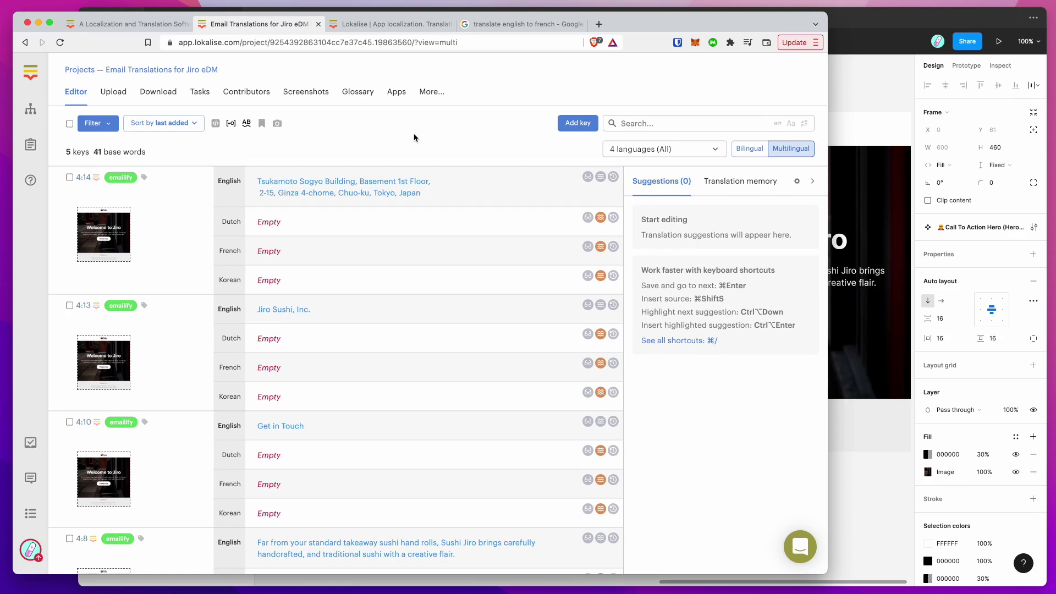
pyautogui.scroll(-1, 374, 425)
pyautogui.scroll(1, 377, 427)
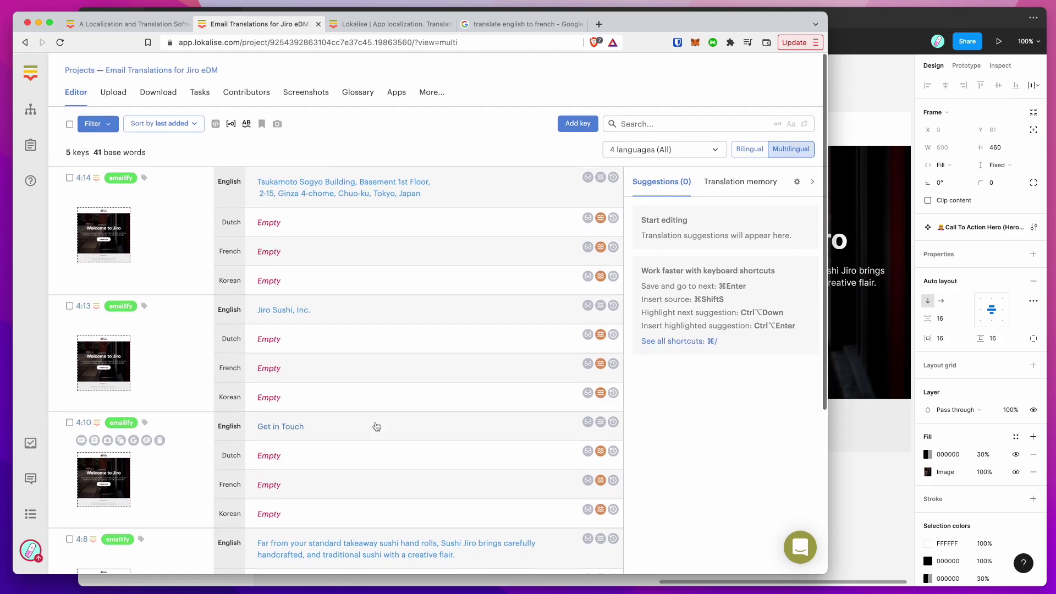
pyautogui.scroll(-1, 653, 415)
pyautogui.scroll(1, 641, 406)
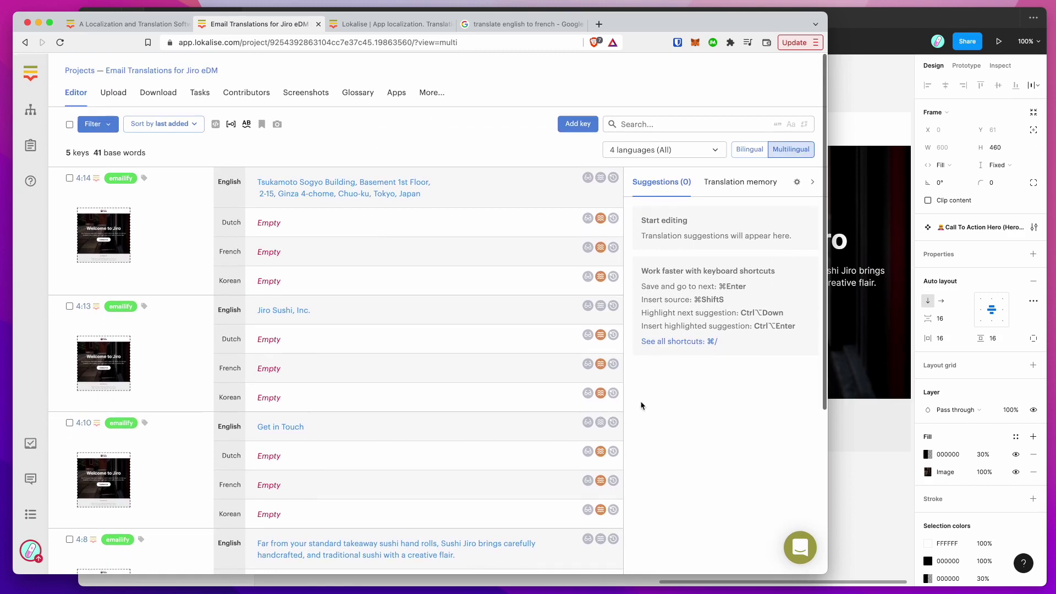
pyautogui.scroll(-1, 641, 406)
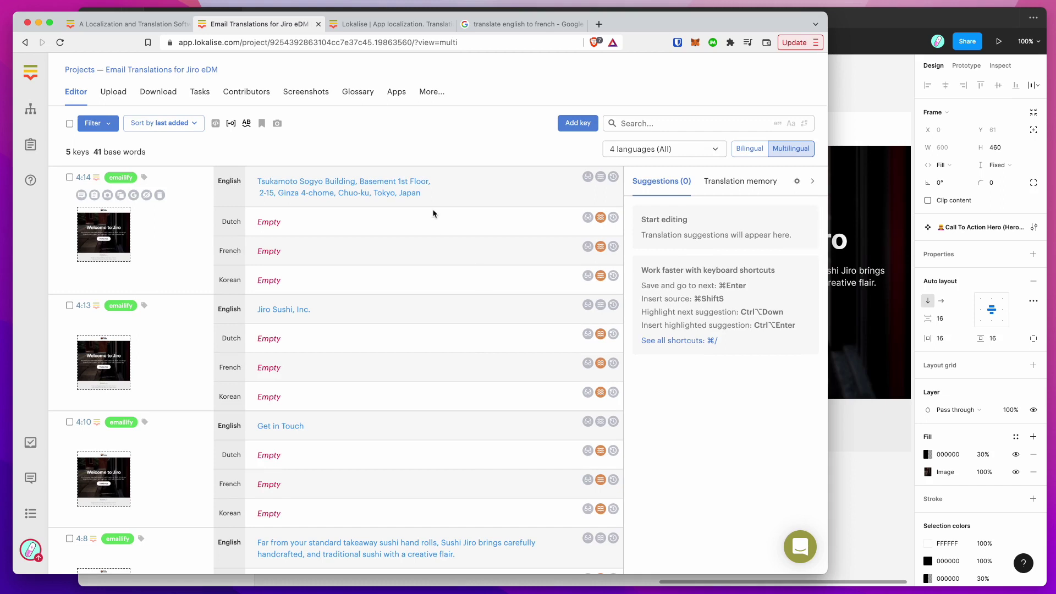
pyautogui.click(297, 106)
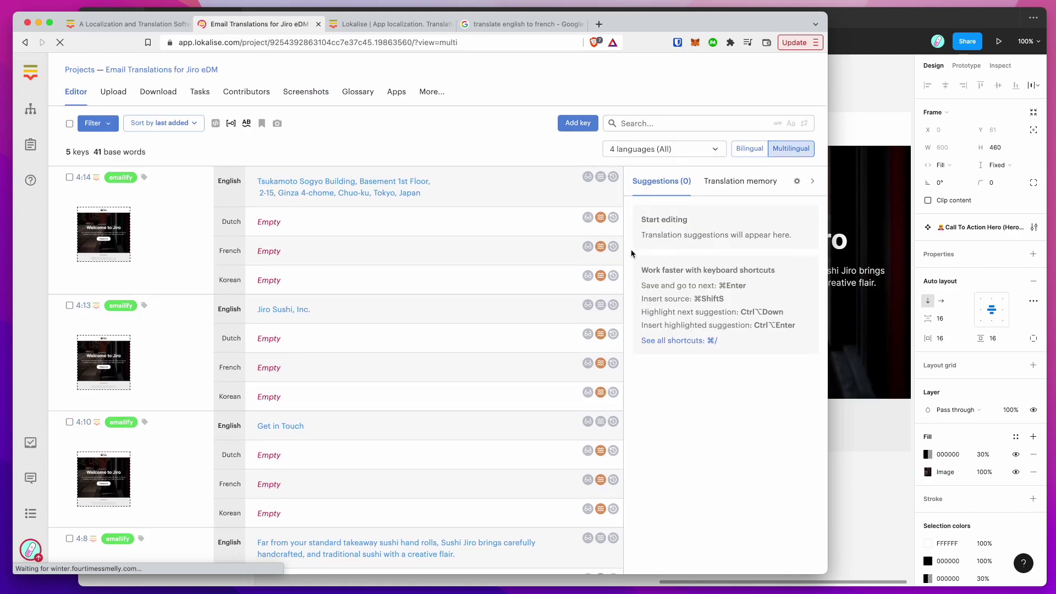
pyautogui.scroll(-5, 632, 256)
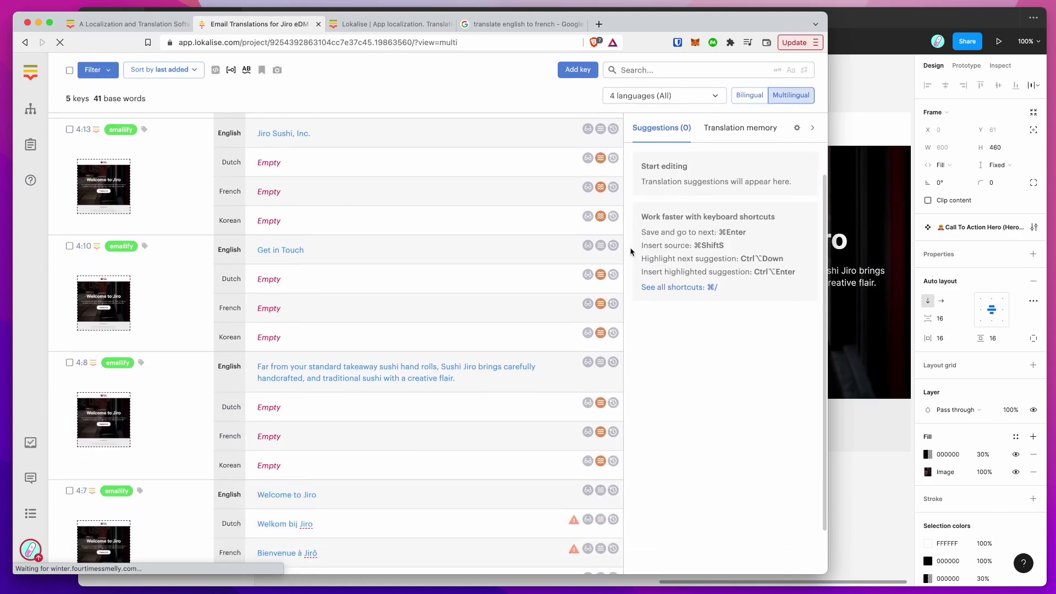
pyautogui.scroll(-2, 631, 251)
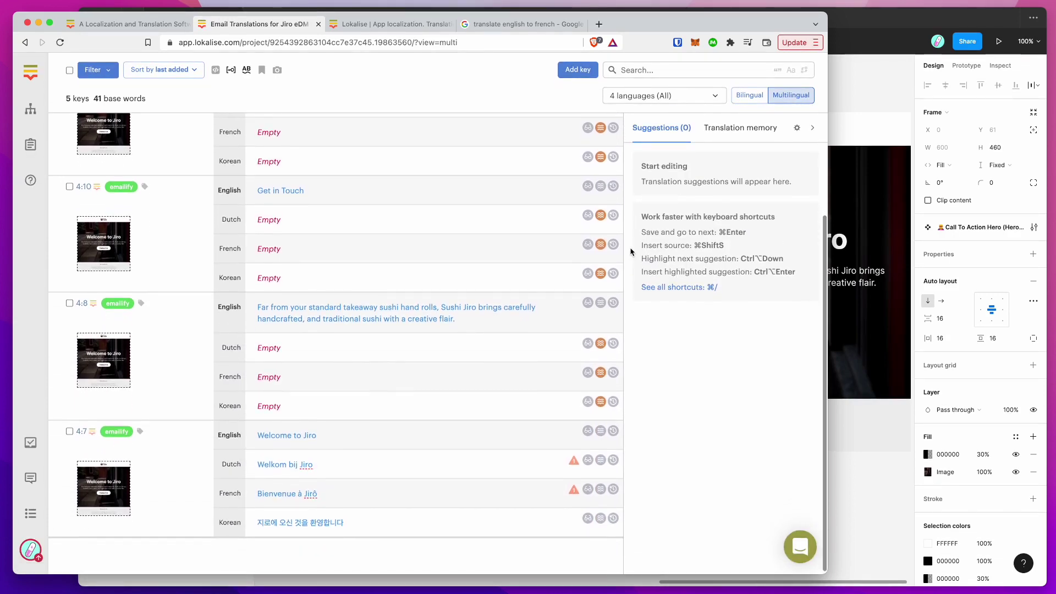
pyautogui.scroll(-1, 632, 256)
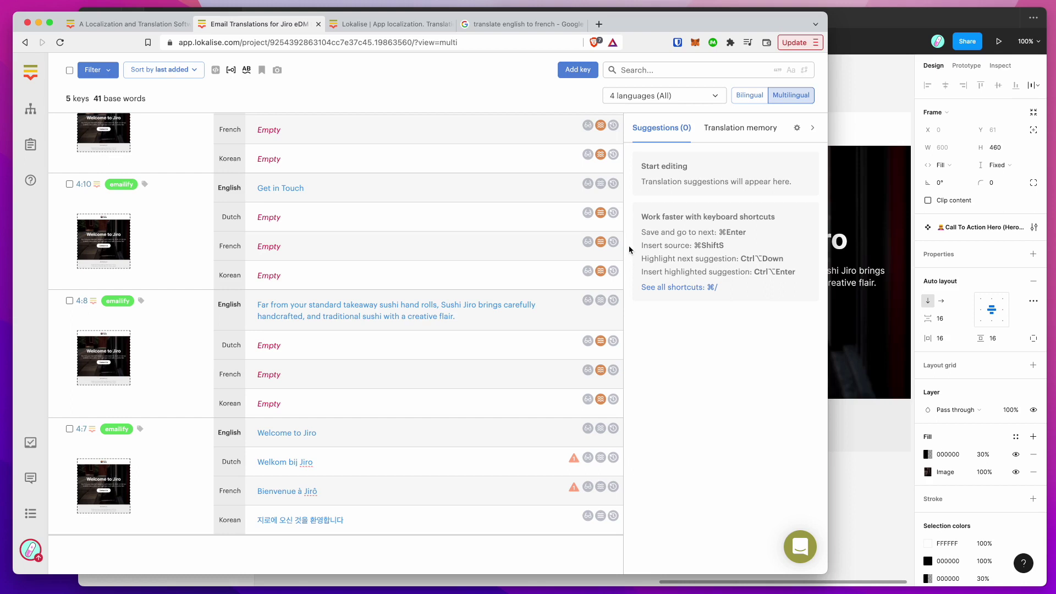
pyautogui.scroll(10, 629, 248)
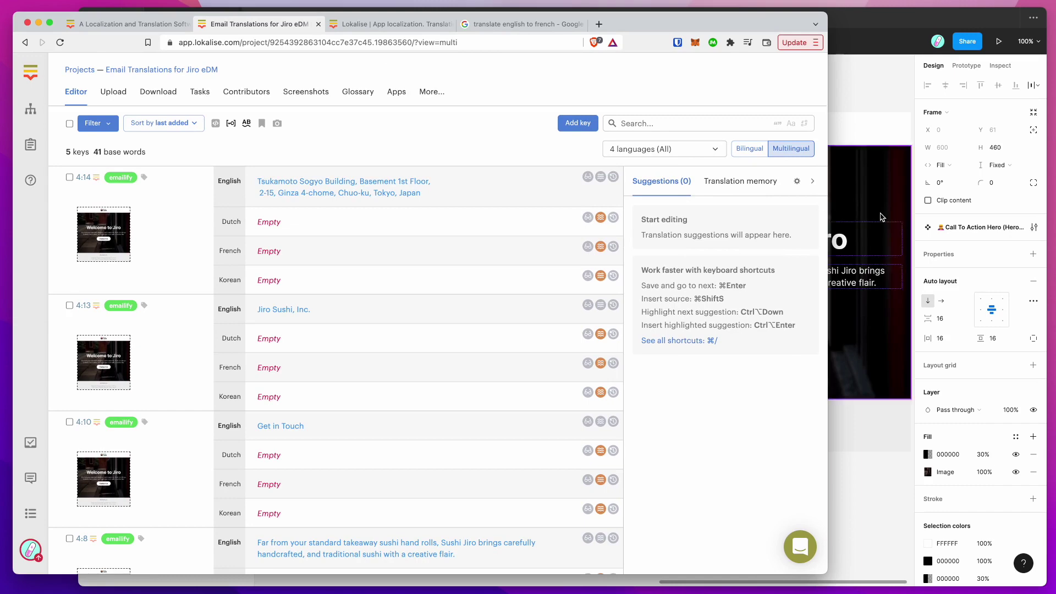
# Switch back to Figma, view the English frame beside the copy of the original frame, and clear the selection.
pyautogui.press('super+Tab')
pyautogui.hscroll(-10, 517, 263)
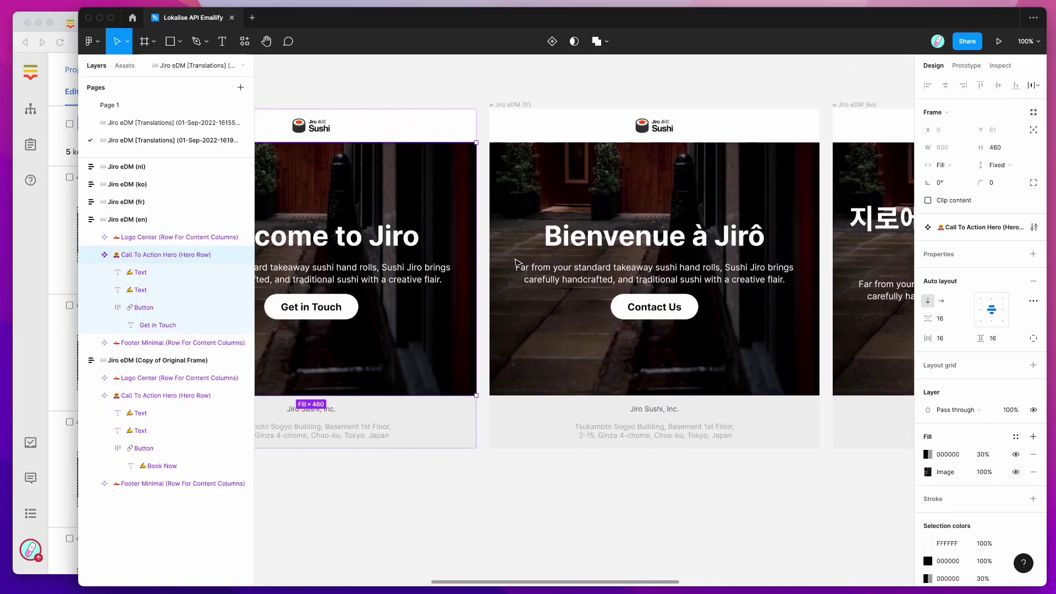
pyautogui.hscroll(-3, 517, 263)
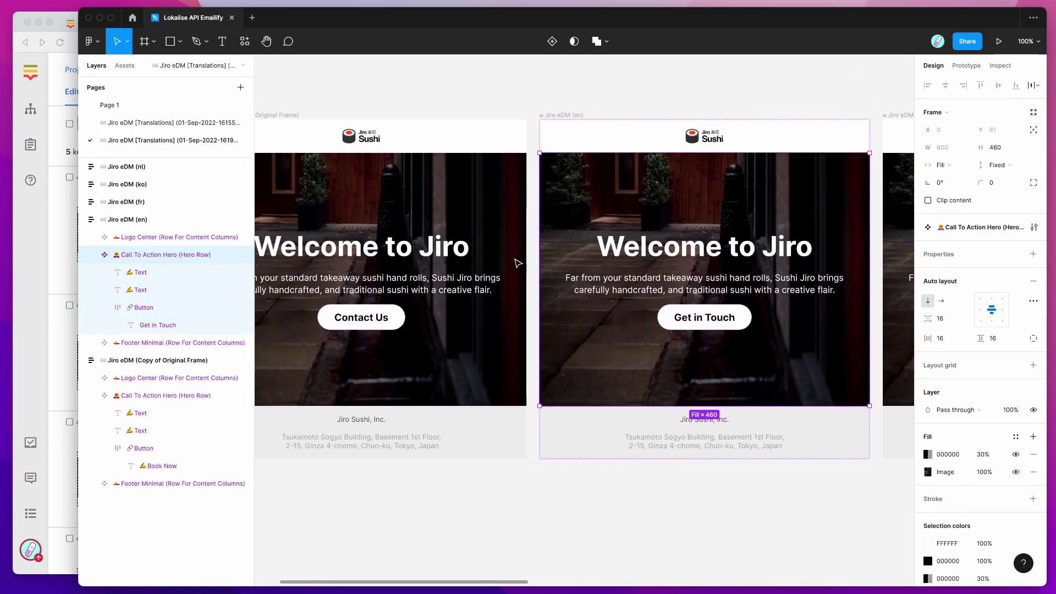
pyautogui.click(574, 98)
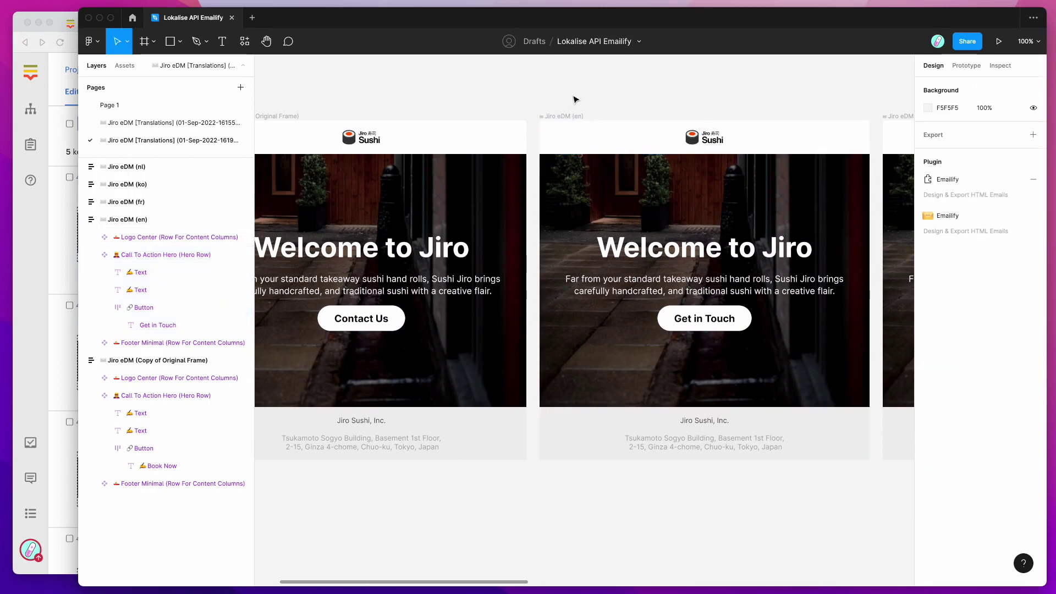